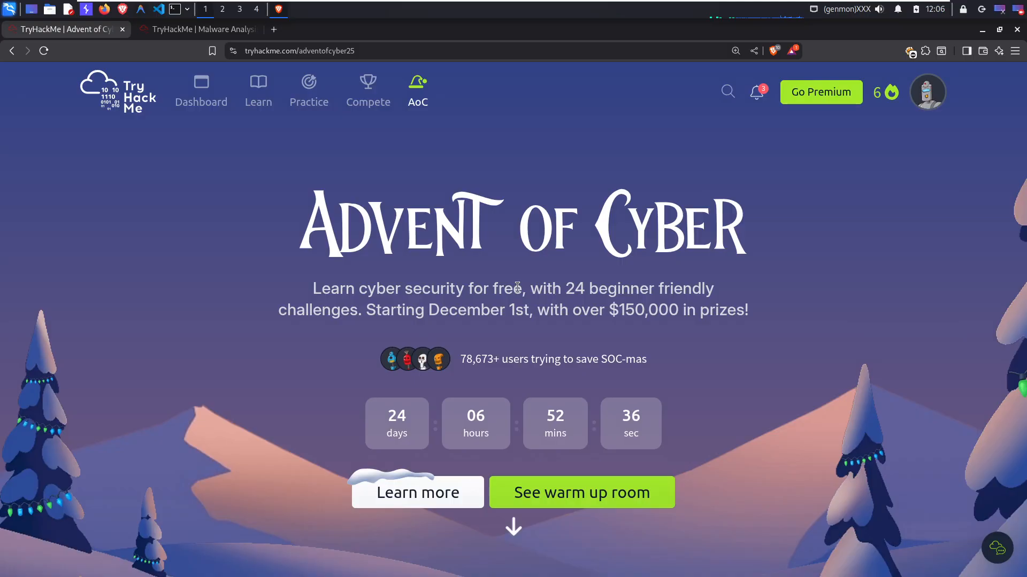
# - Look through the Advent of Cyber page down to the day 6 Malware Analysis challenge on the calendar path
pyautogui.scroll(-10, 516, 287)
pyautogui.scroll(20, 517, 287)
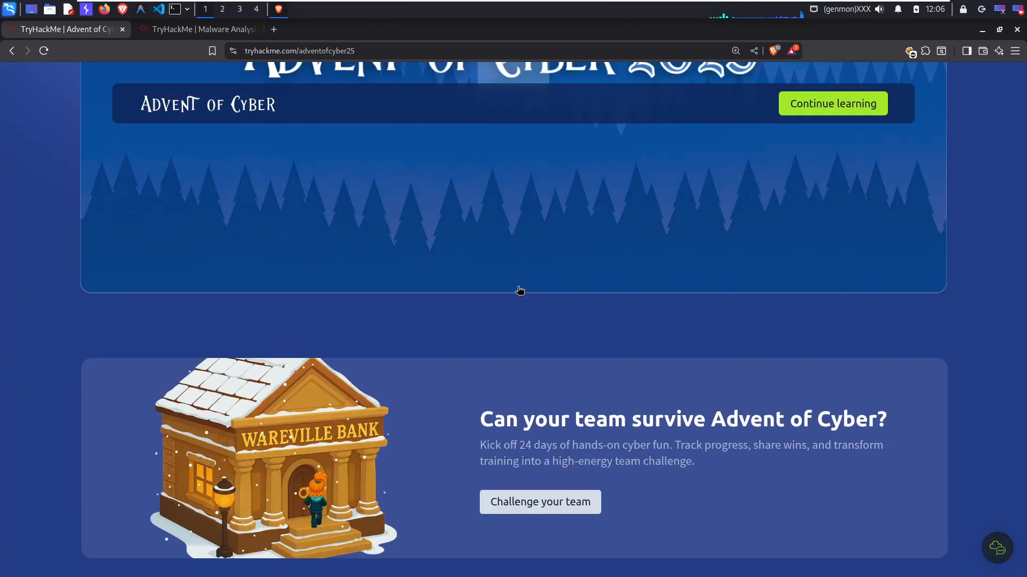
pyautogui.scroll(-10, 519, 289)
pyautogui.scroll(1, 520, 291)
pyautogui.scroll(5, 530, 302)
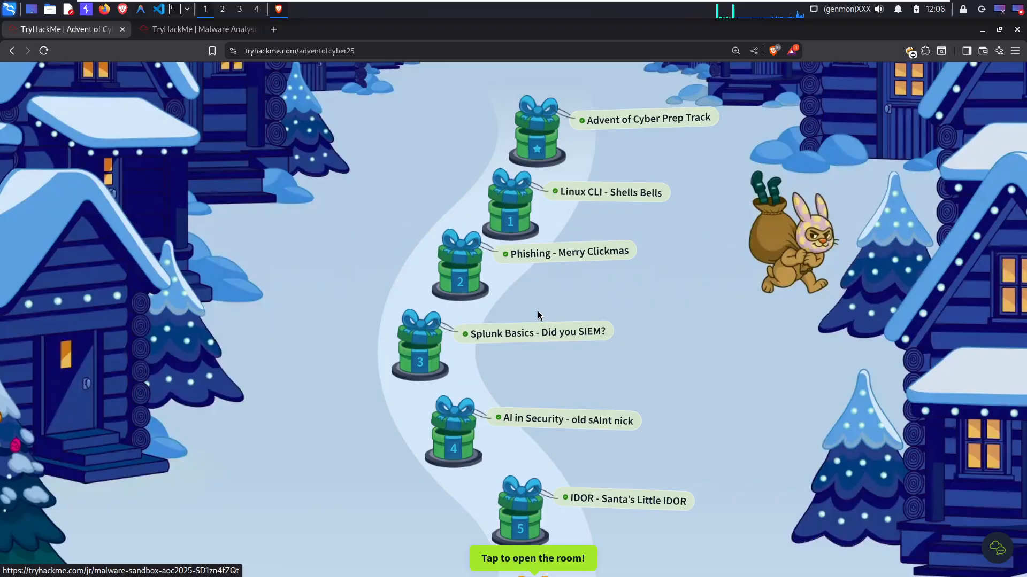
pyautogui.scroll(-4, 588, 342)
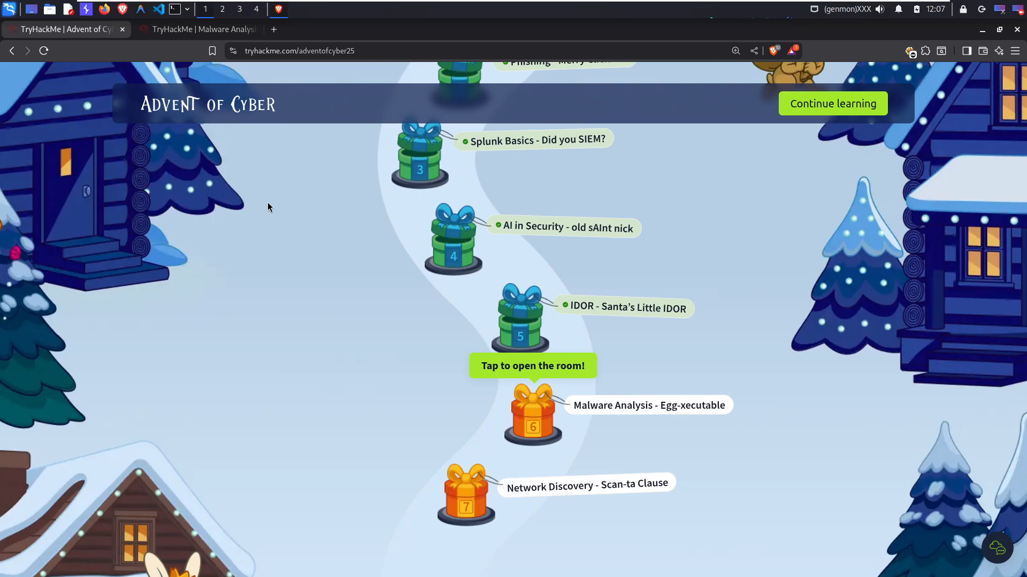
# - Switch to the Malware Analysis room and review Task 1's story, learning objectives and machine connection instructions
pyautogui.click(192, 34)
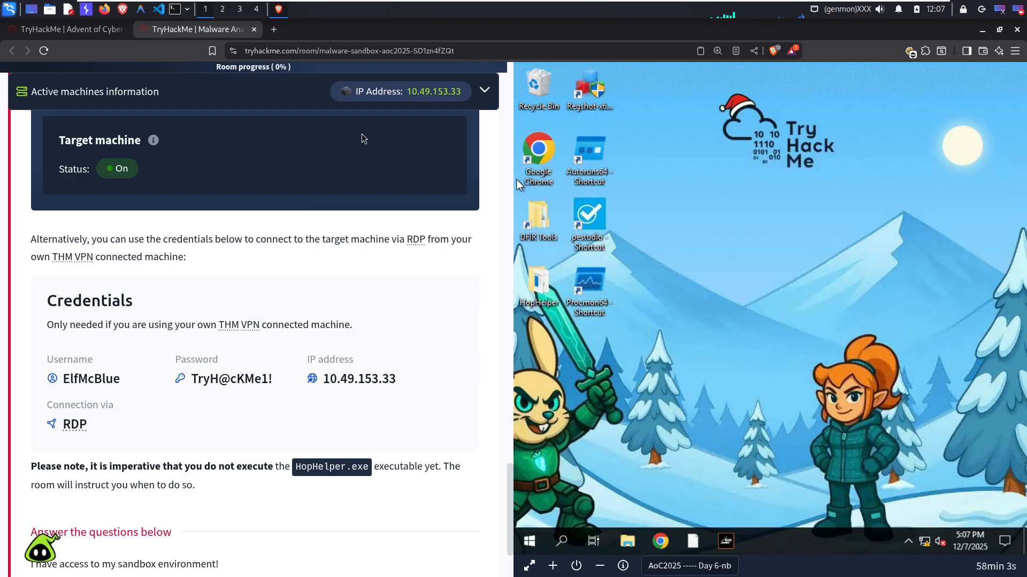
pyautogui.scroll(10, 271, 153)
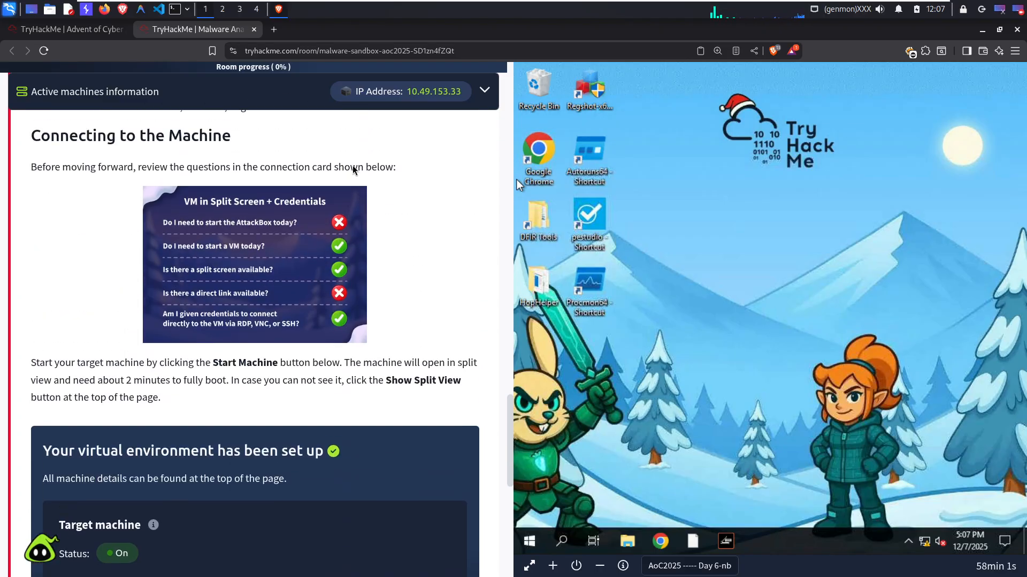
pyautogui.scroll(12, 271, 153)
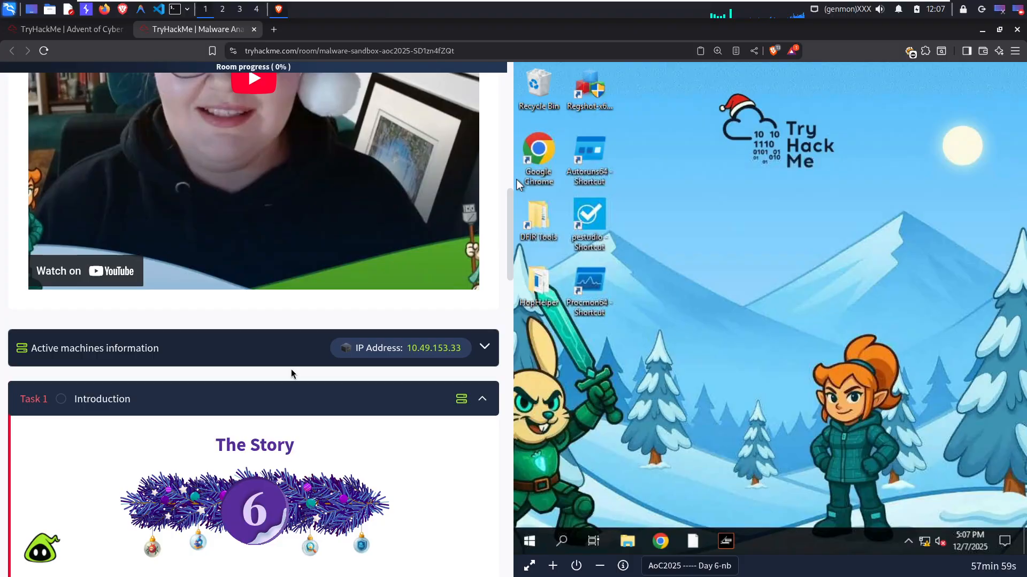
pyautogui.scroll(-2, 460, 310)
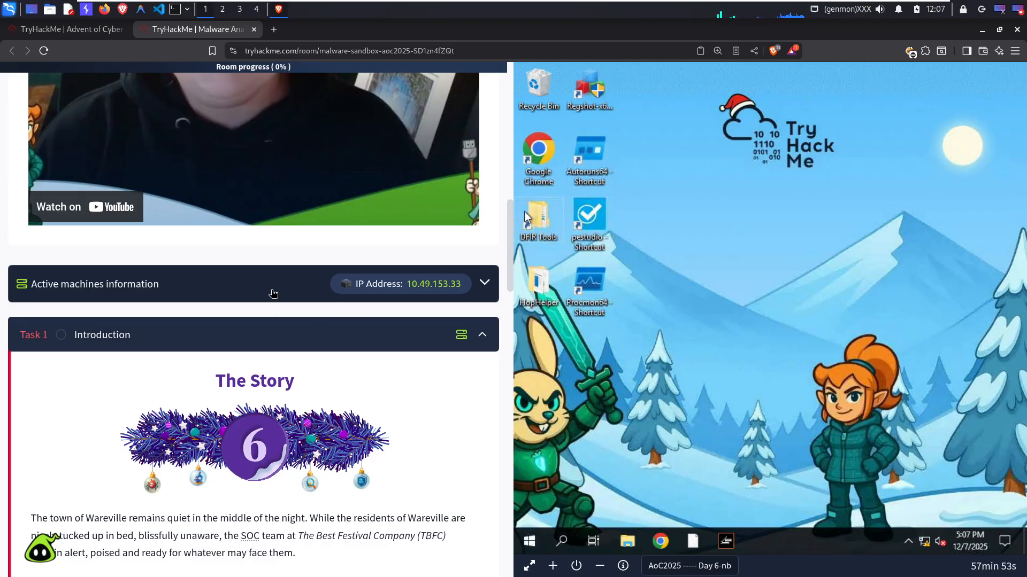
pyautogui.click(273, 294)
pyautogui.scroll(-12, 320, 375)
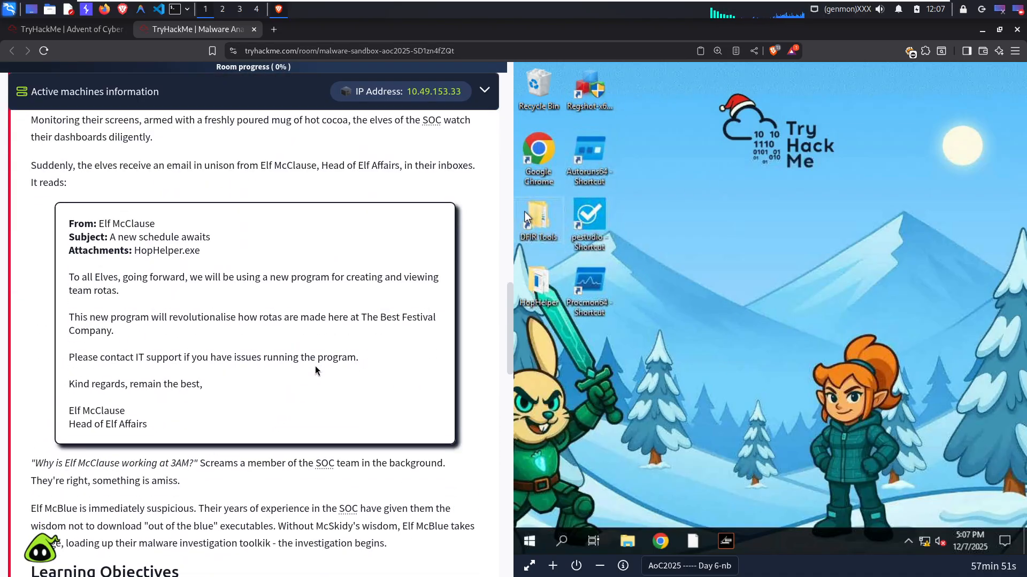
pyautogui.scroll(-6, 317, 366)
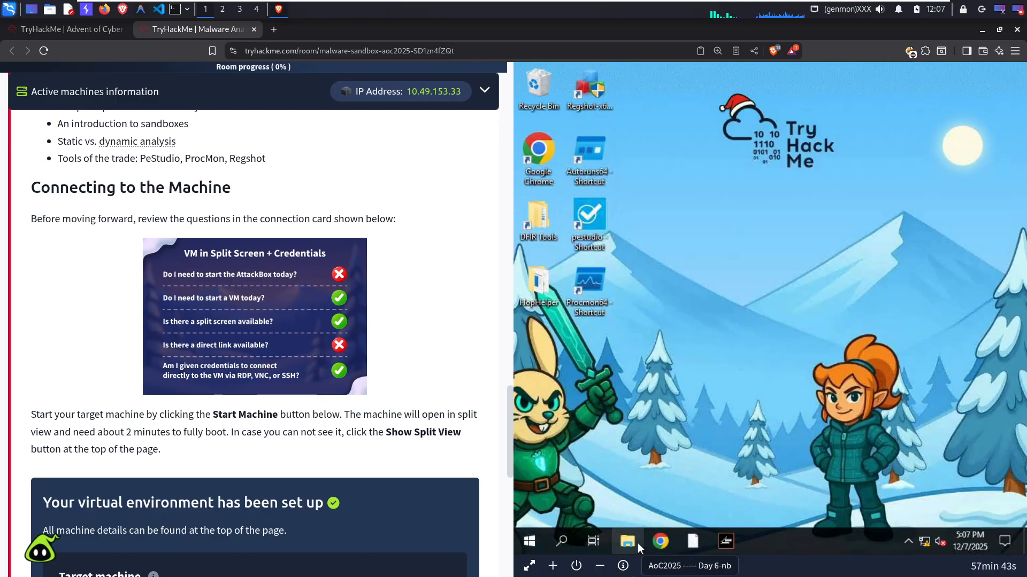
# - Open the target machine full screen in its own tab and hide the split view on the room page
pyautogui.click(529, 566)
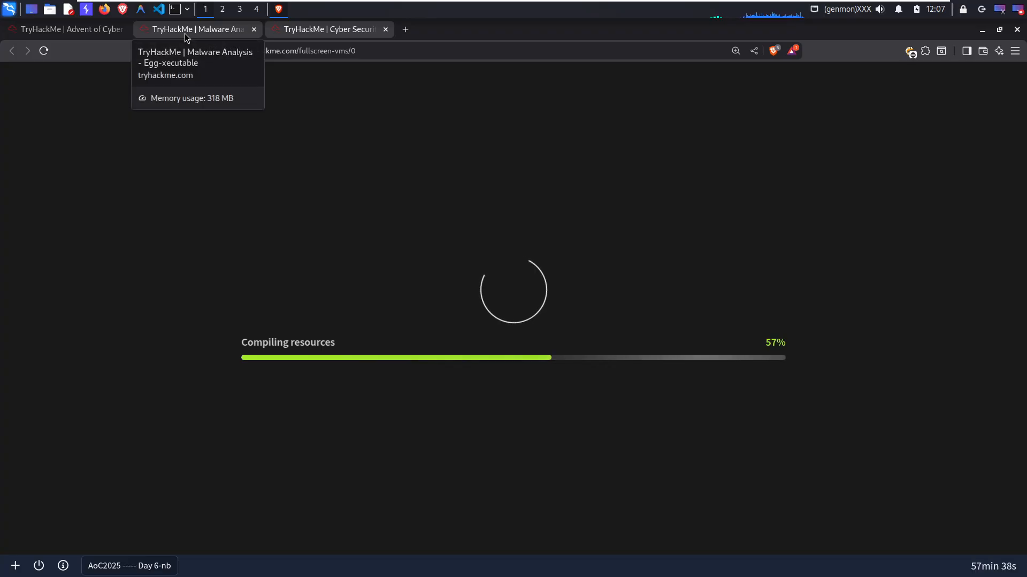
pyautogui.click(184, 34)
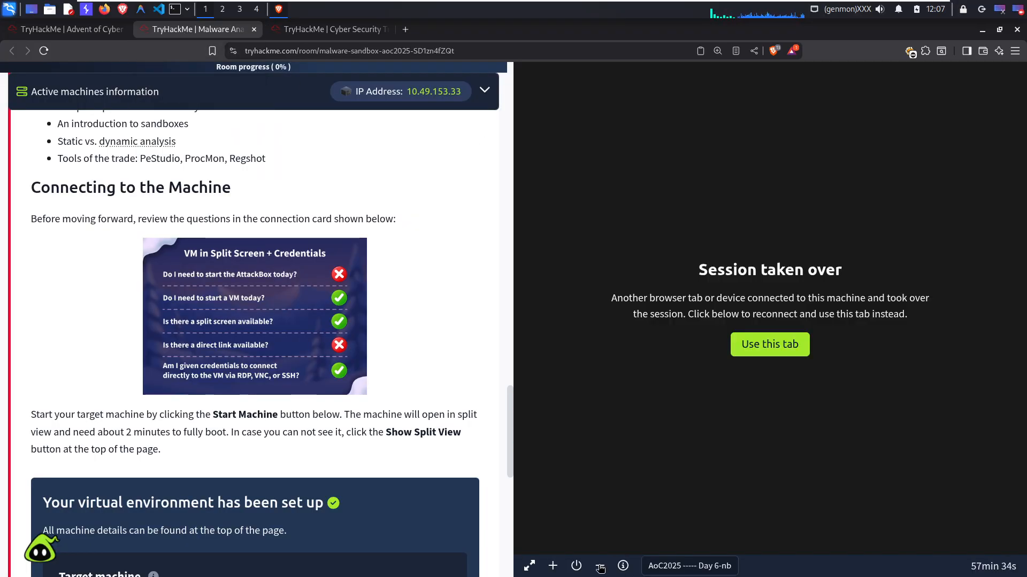
pyautogui.click(600, 567)
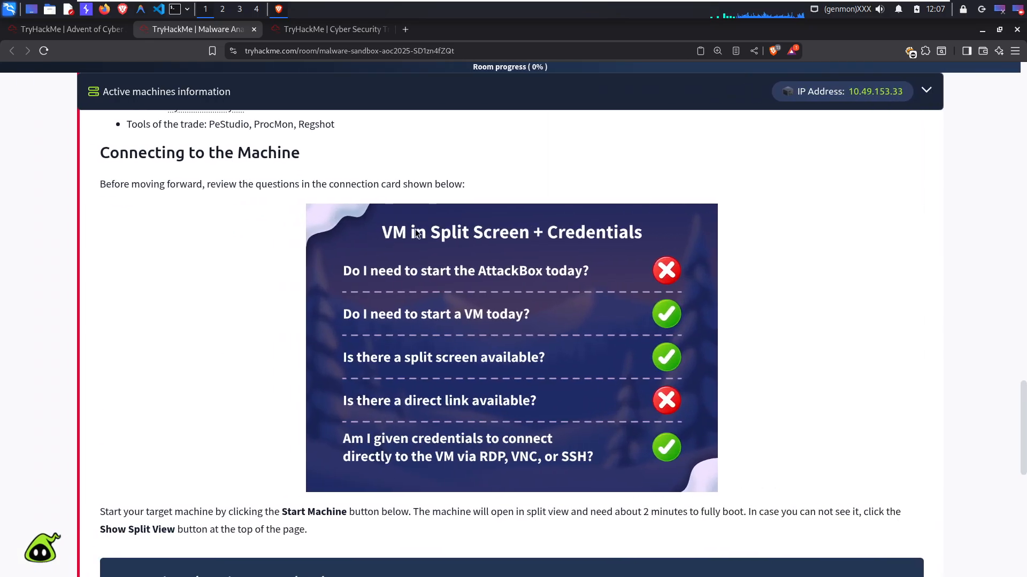
# - Mark Task 1's sandbox access question as complete and expand Task 2, Malware Analysis Using Sandboxes
pyautogui.scroll(-3, 415, 229)
pyautogui.scroll(-5, 415, 229)
pyautogui.scroll(-4, 416, 229)
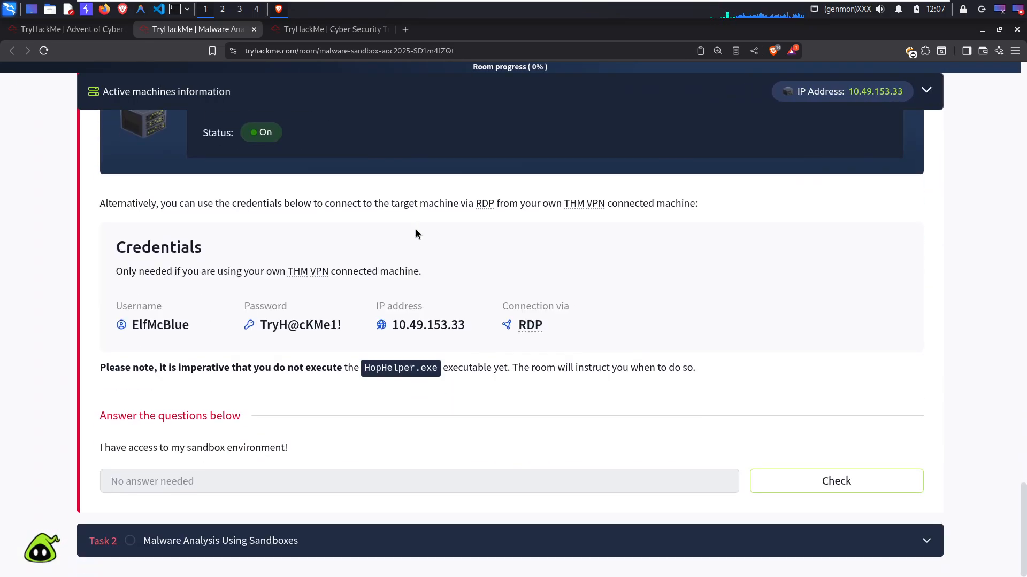
pyautogui.click(786, 487)
pyautogui.click(616, 541)
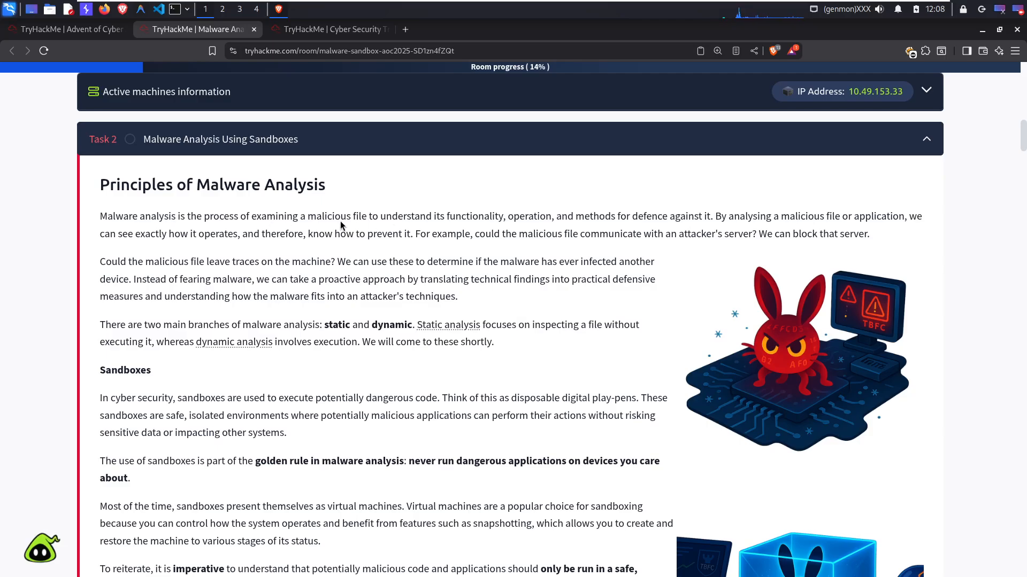
# - Skim Task 2's material on malware analysis principles, static analysis with PeStudio, Regshot snapshots and Process Monitor filtering
pyautogui.scroll(-5, 340, 221)
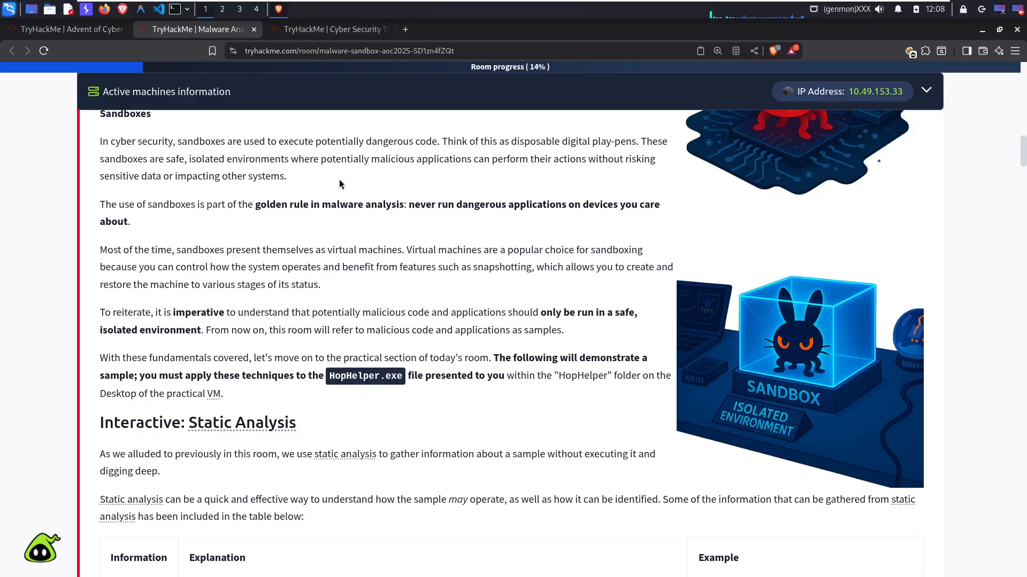
pyautogui.scroll(-18, 339, 179)
pyautogui.scroll(-15, 337, 203)
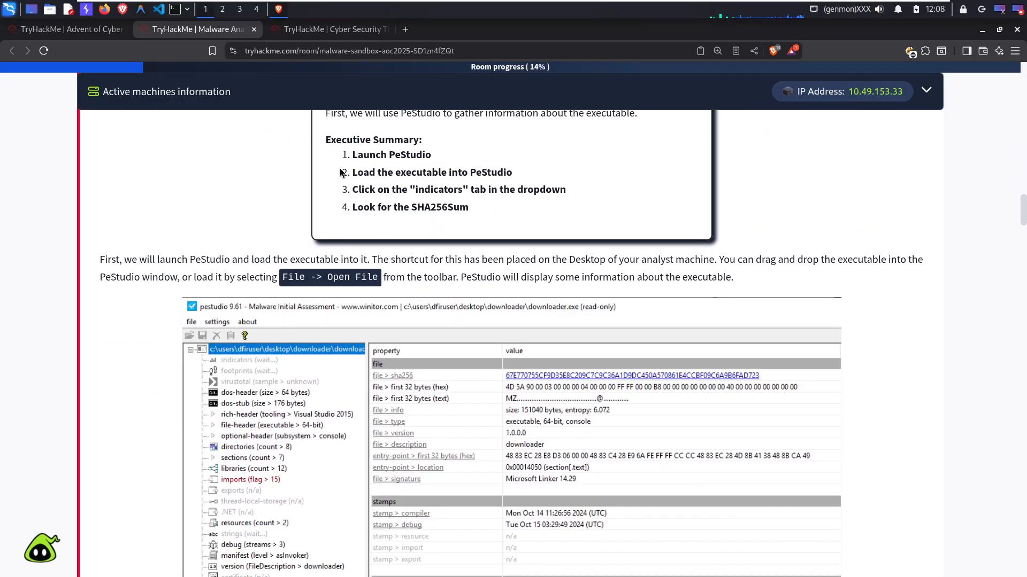
pyautogui.scroll(-20, 336, 219)
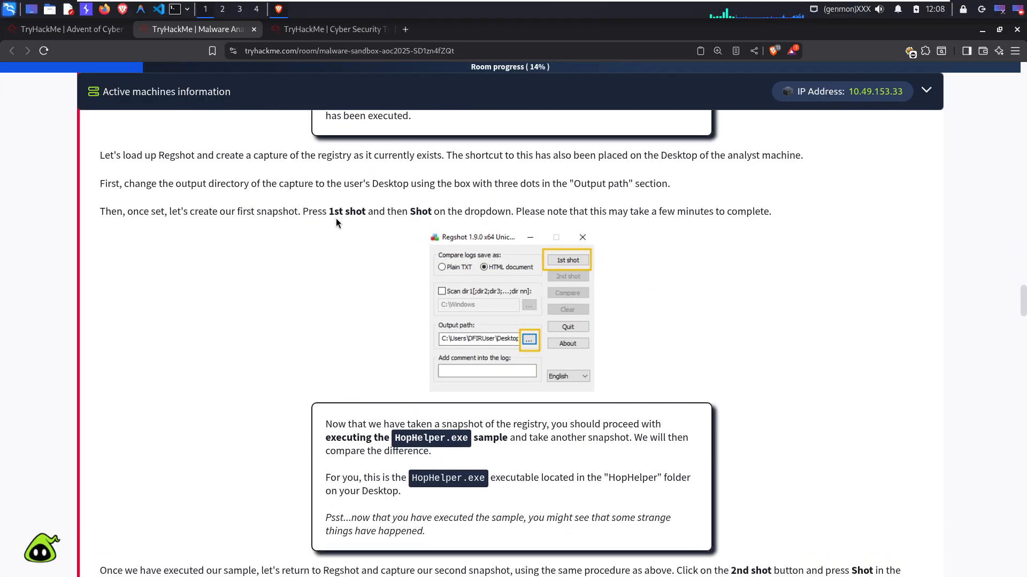
pyautogui.scroll(-20, 336, 218)
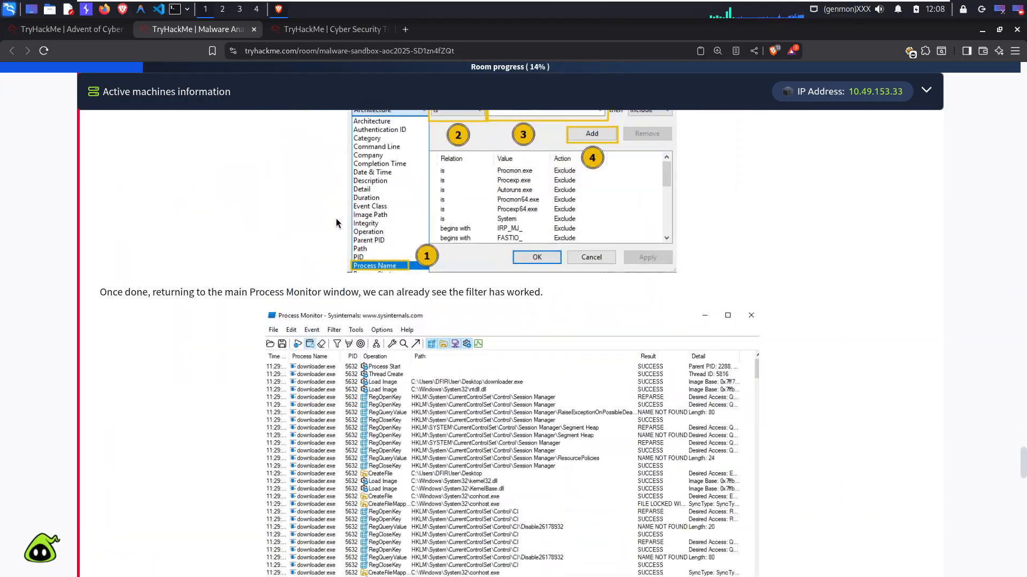
pyautogui.scroll(5, 336, 219)
pyautogui.scroll(-1, 336, 219)
pyautogui.scroll(15, 293, 218)
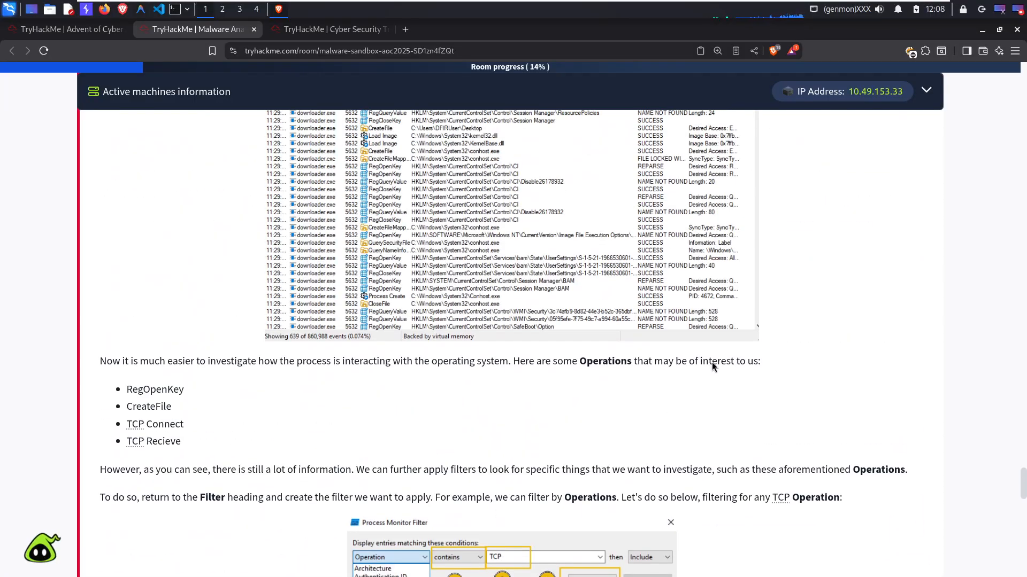
pyautogui.scroll(1, 739, 328)
pyautogui.scroll(20, 822, 229)
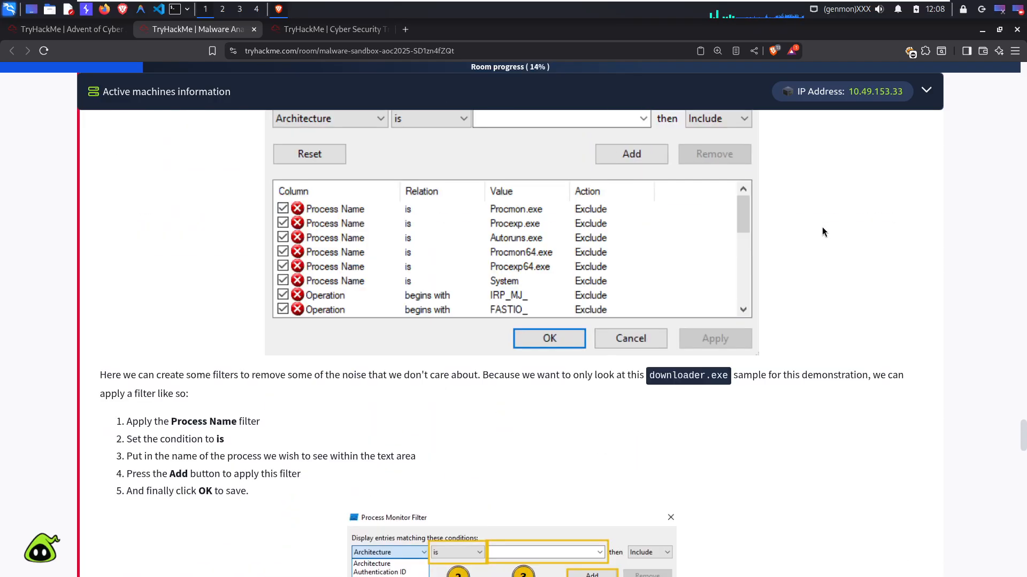
pyautogui.scroll(20, 822, 231)
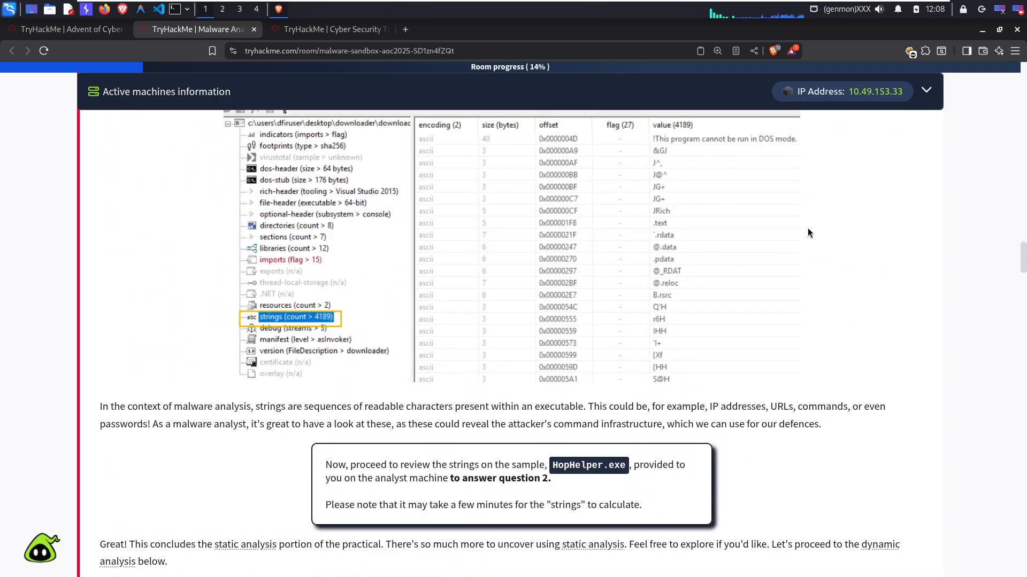
pyautogui.scroll(8, 766, 251)
pyautogui.scroll(-1, 765, 255)
pyautogui.scroll(6, 763, 251)
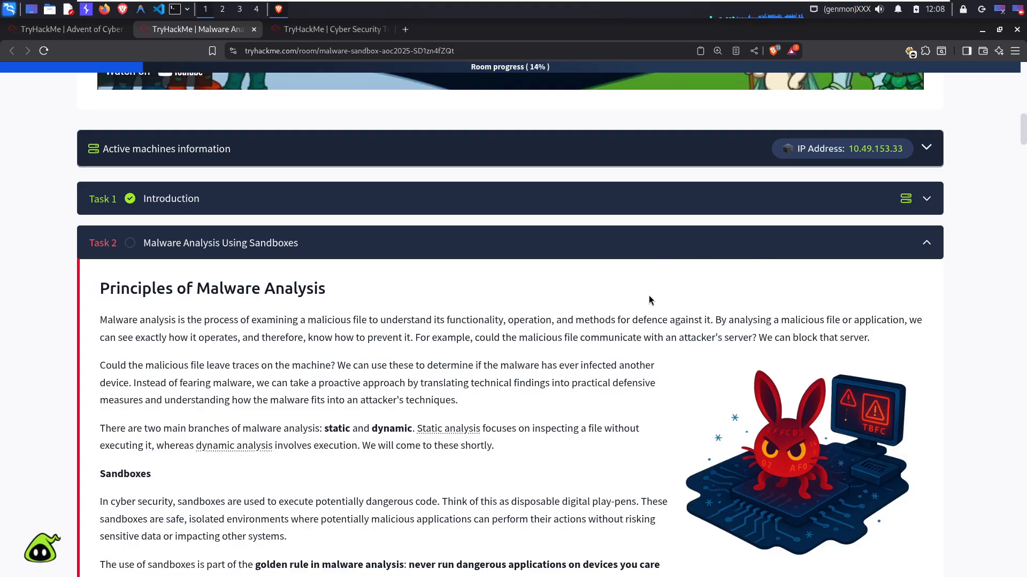
pyautogui.scroll(-5, 590, 308)
pyautogui.scroll(-14, 590, 309)
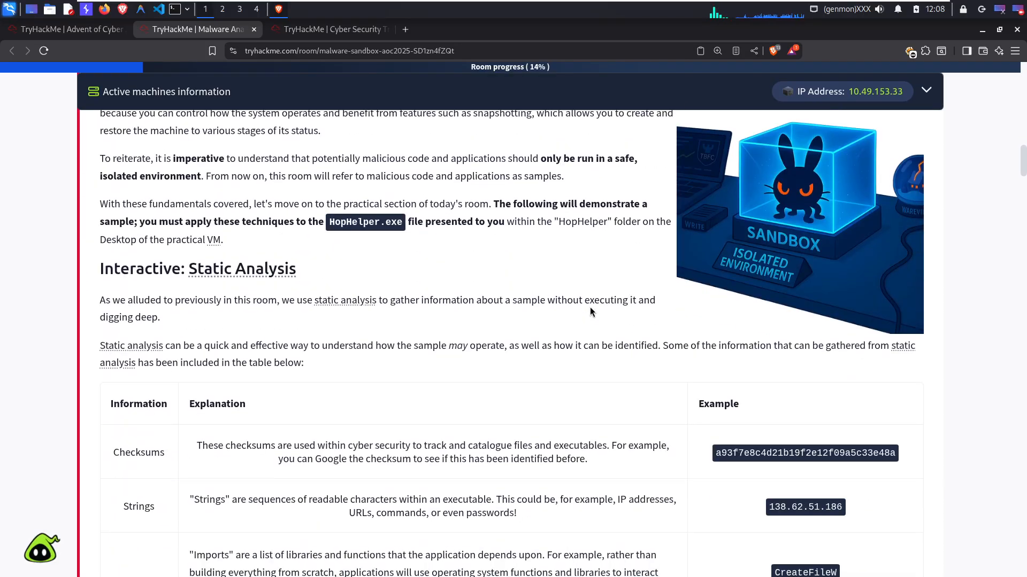
pyautogui.scroll(-1, 590, 310)
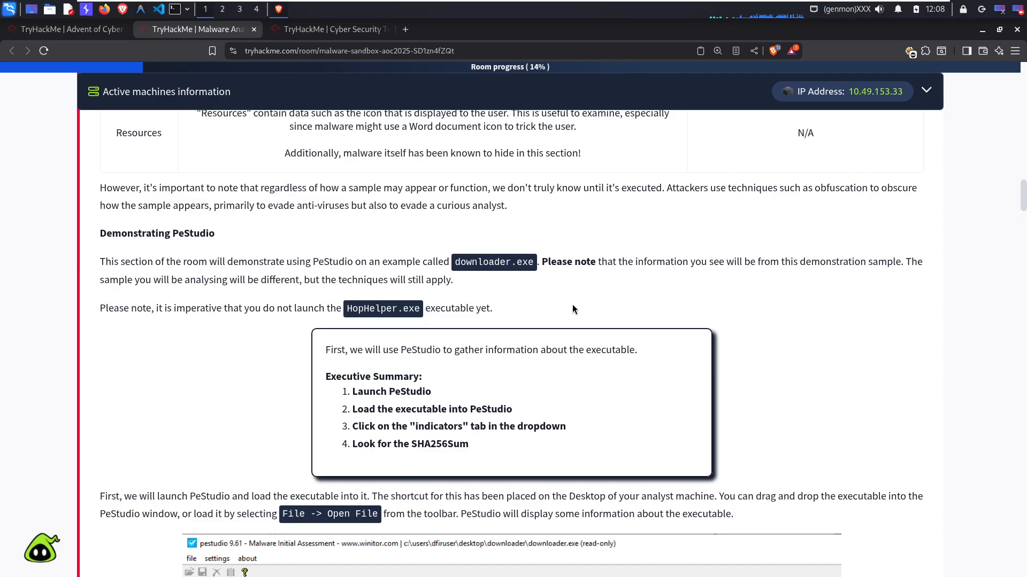
pyautogui.scroll(3, 419, 250)
pyautogui.scroll(18, 418, 245)
pyautogui.scroll(-5, 402, 213)
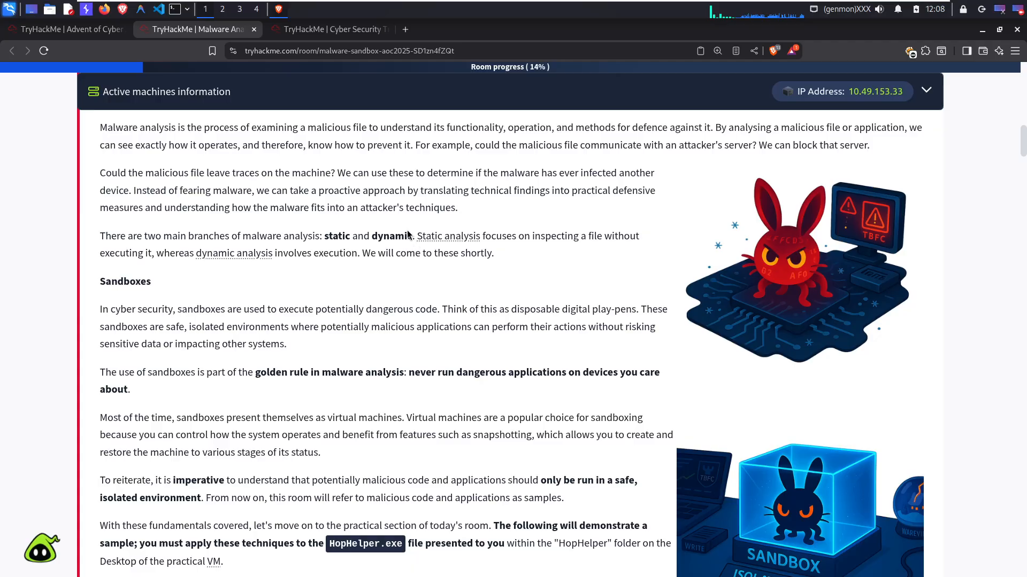
# - Reopen Task 1 and highlight the tools PeStudio, ProcMon and Regshot in turn under Learning Objectives
pyautogui.scroll(4, 402, 213)
pyautogui.click(379, 211)
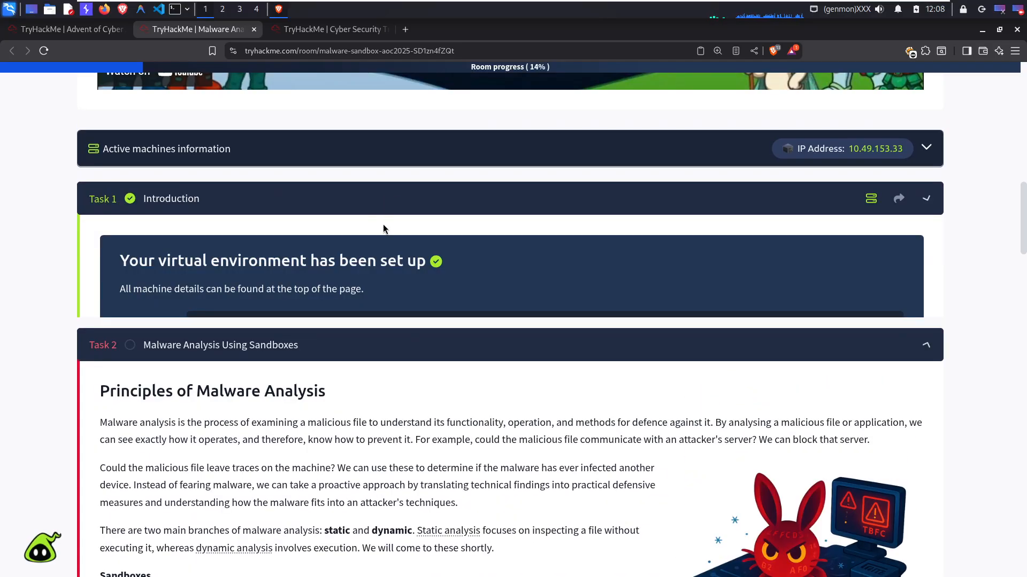
pyautogui.scroll(-20, 390, 340)
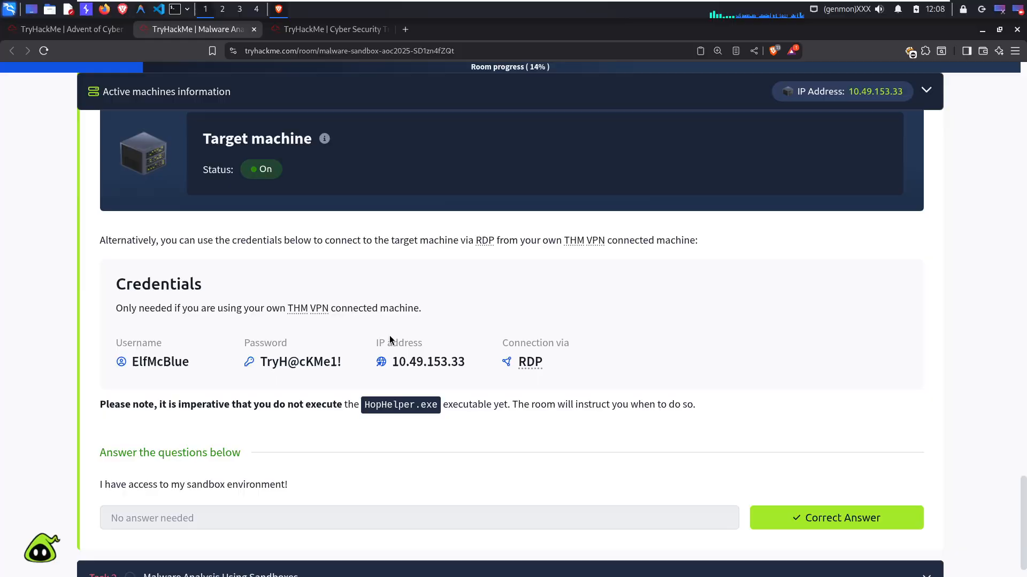
pyautogui.scroll(12, 390, 339)
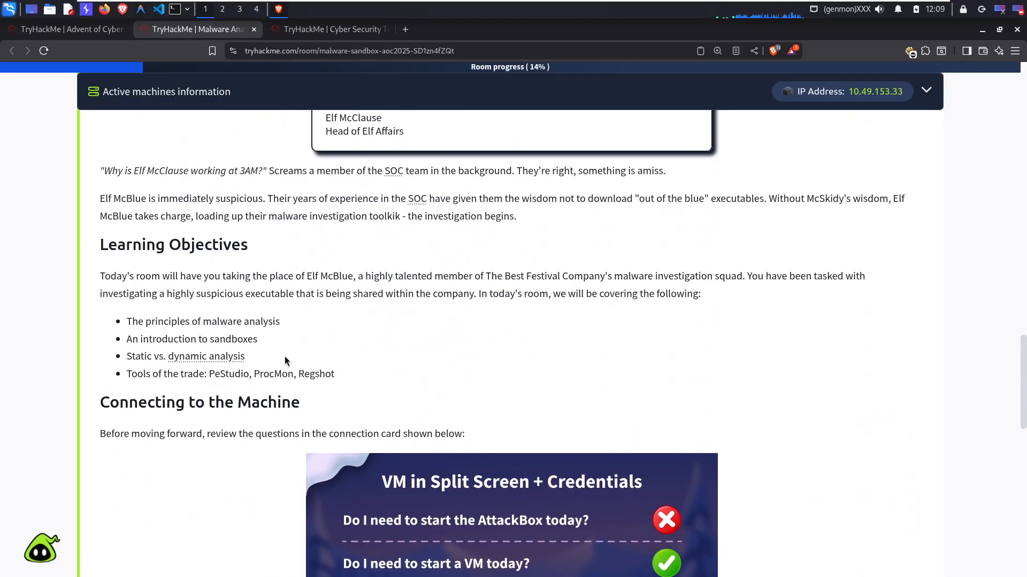
pyautogui.doubleClick(236, 374)
pyautogui.doubleClick(270, 375)
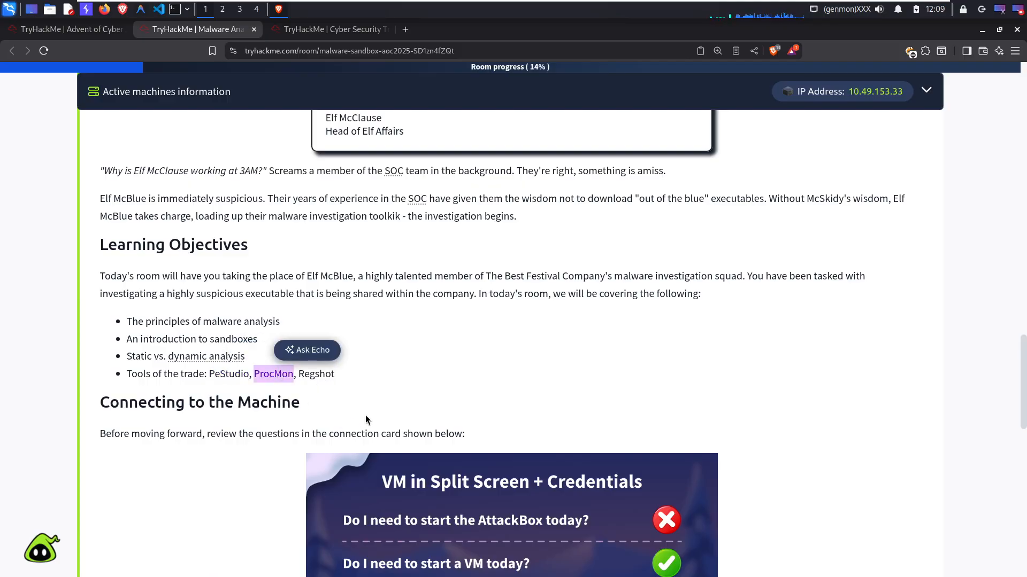
pyautogui.doubleClick(309, 376)
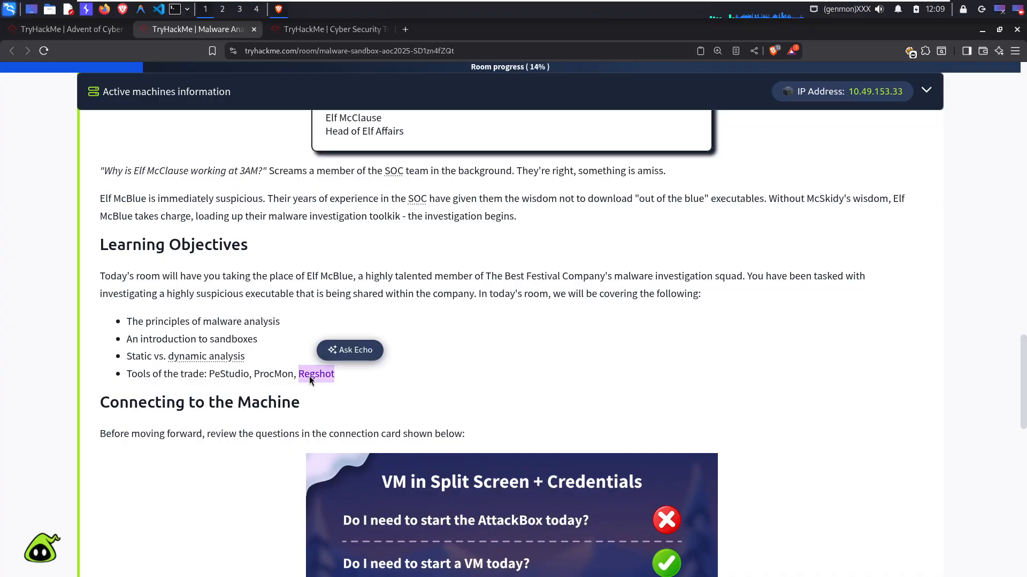
pyautogui.doubleClick(219, 376)
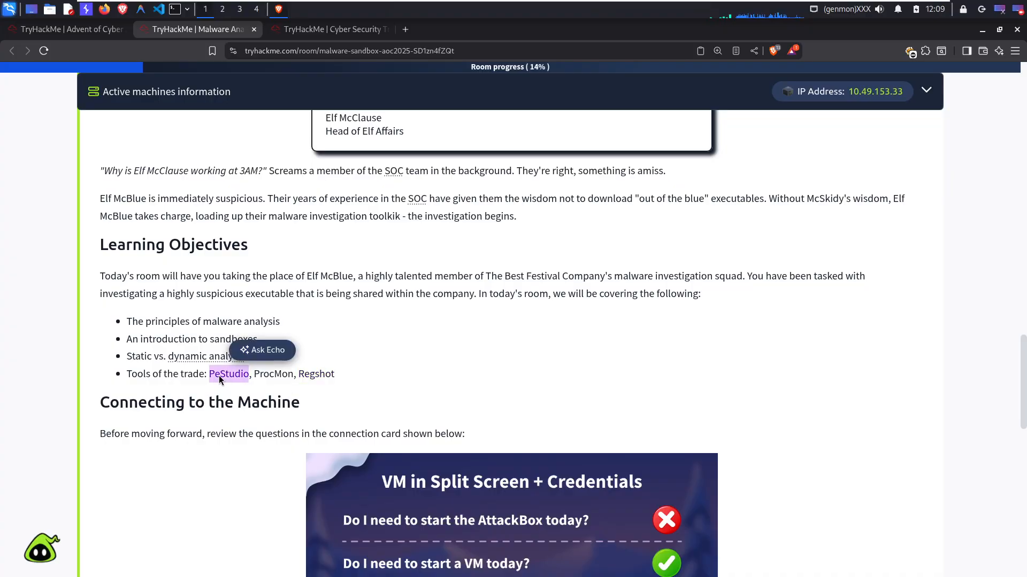
pyautogui.doubleClick(281, 377)
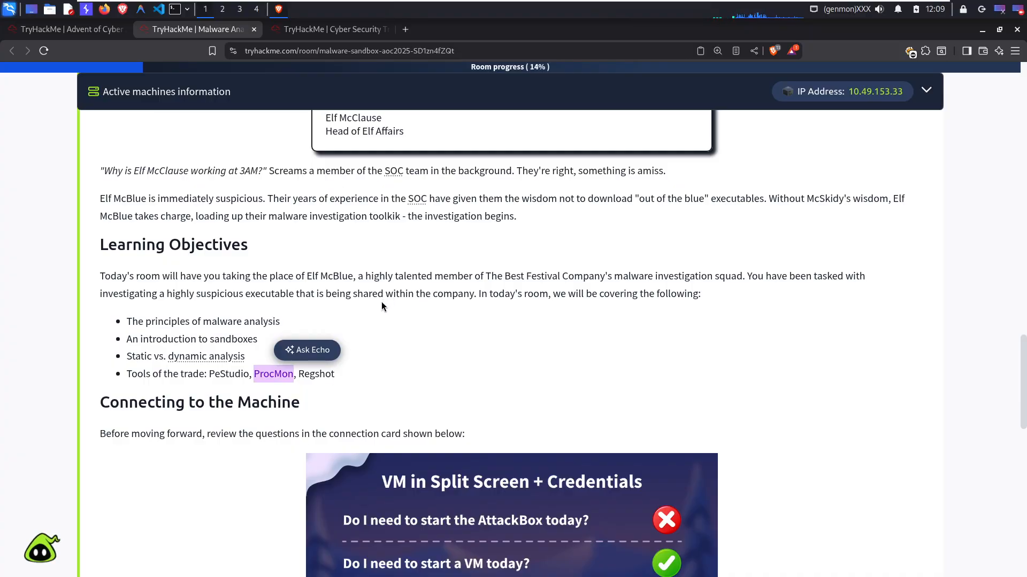
pyautogui.doubleClick(312, 375)
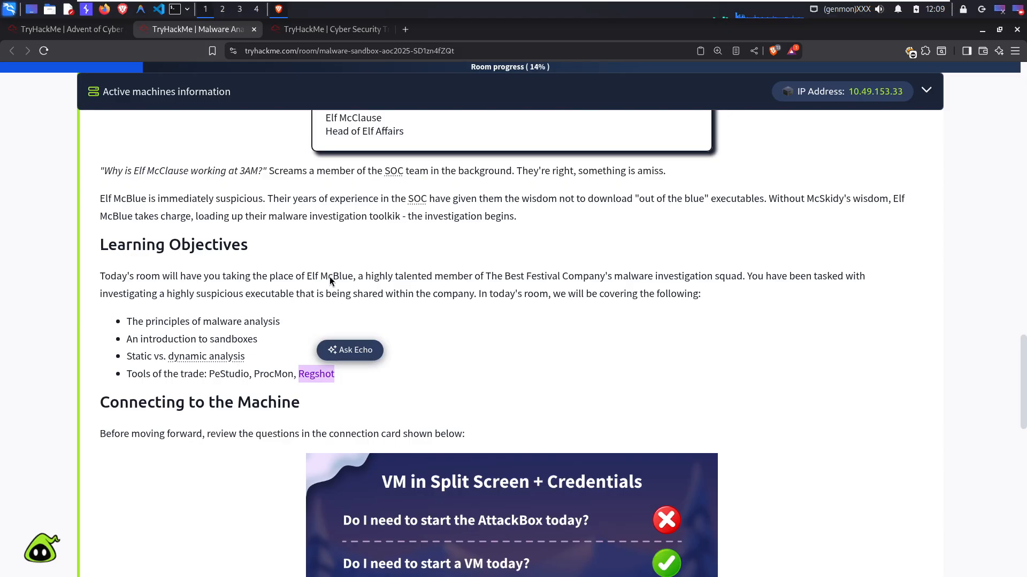
# - Return to Task 2, Malware Analysis Using Sandboxes, from the end of the Introduction task
pyautogui.scroll(-15, 390, 350)
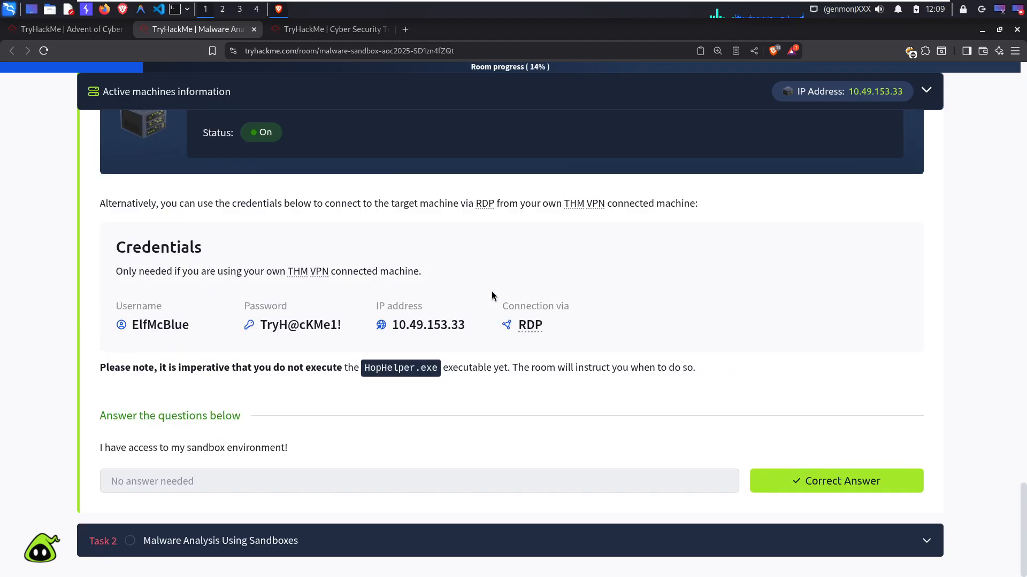
pyautogui.click(373, 540)
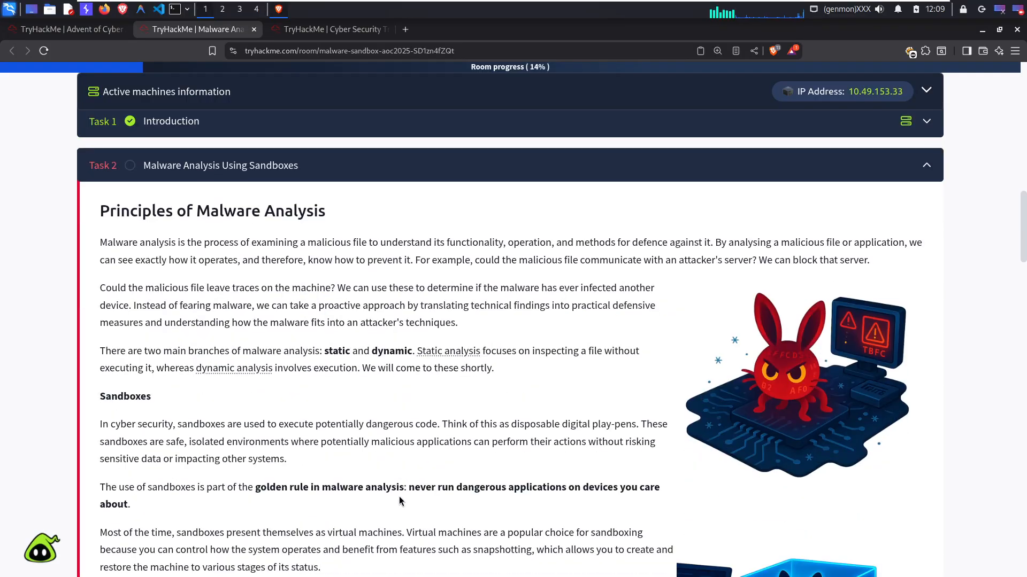
# - Skim Task 2's material down to its questions about the HopHelper.exe static and dynamic analysis
pyautogui.scroll(-20, 595, 313)
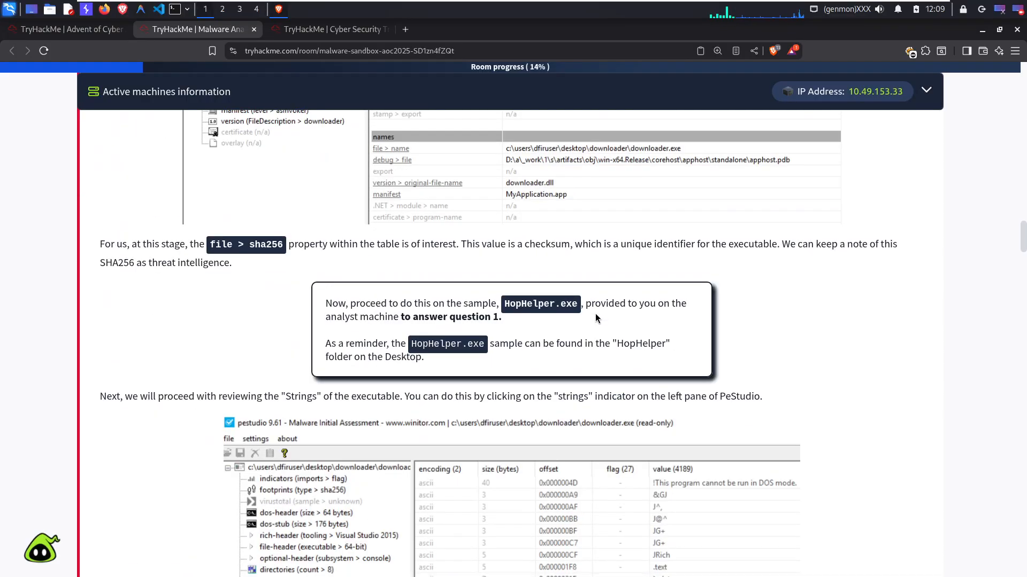
pyautogui.scroll(-8, 595, 317)
pyautogui.scroll(-20, 595, 314)
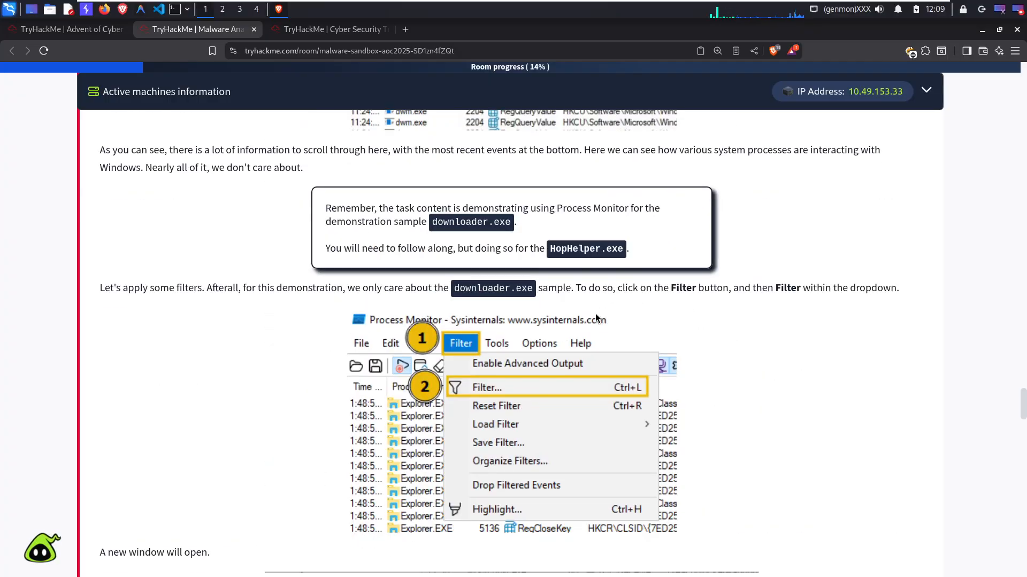
pyautogui.scroll(-15, 596, 313)
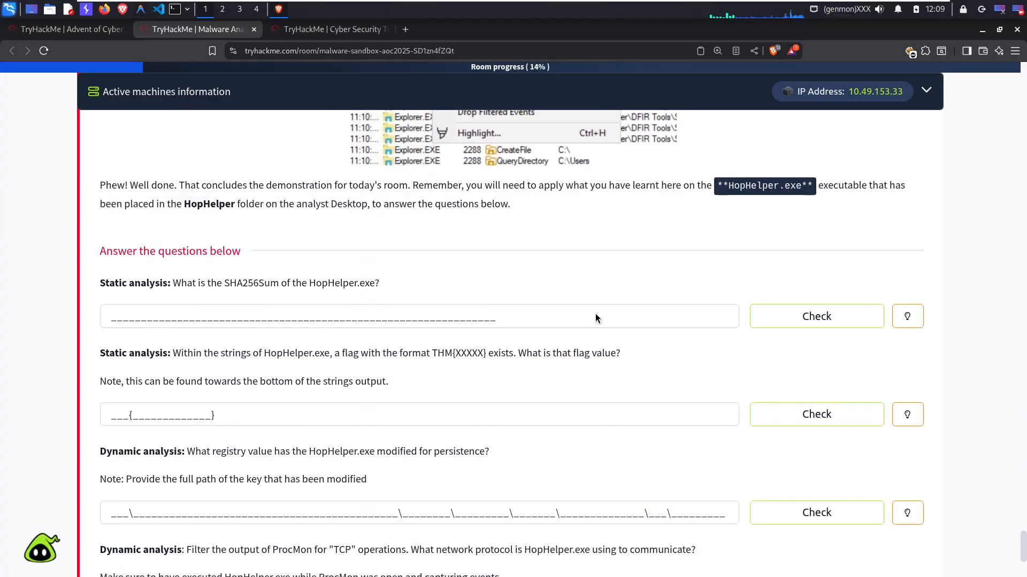
pyautogui.scroll(4, 593, 314)
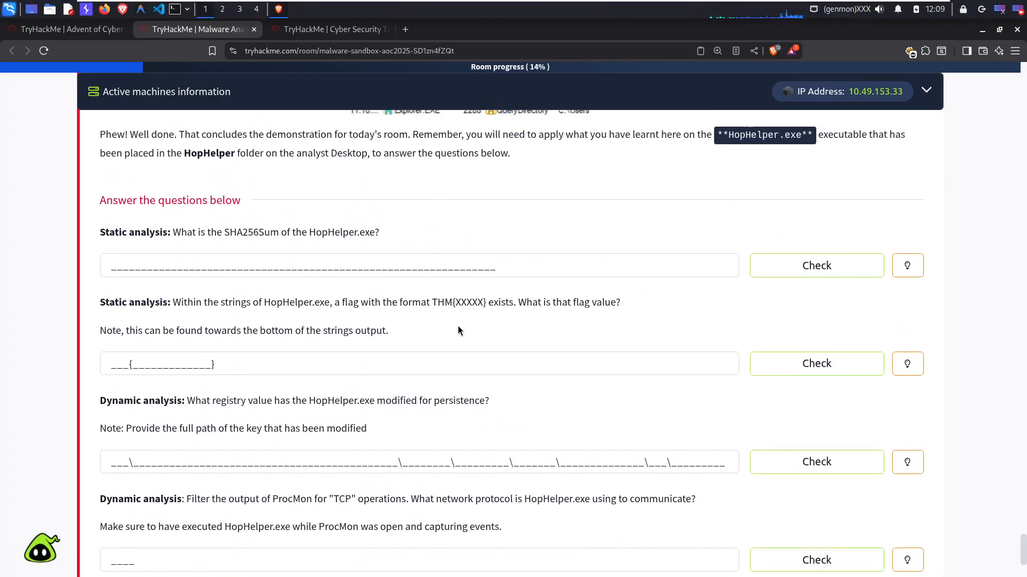
# - Switch to the sandbox machine, launch PeStudio and move its window higher on the desktop
pyautogui.click(297, 34)
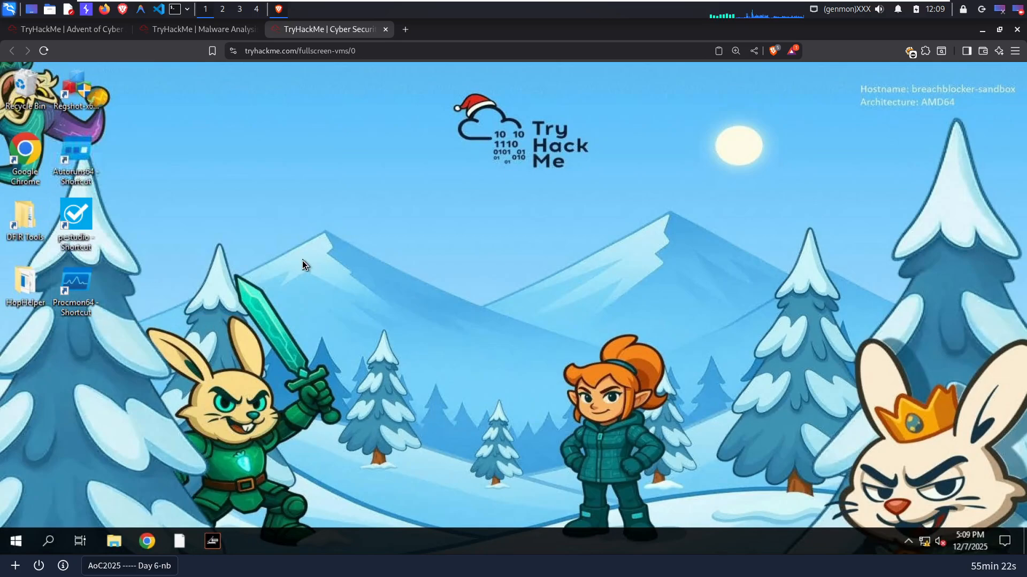
pyautogui.doubleClick(75, 210)
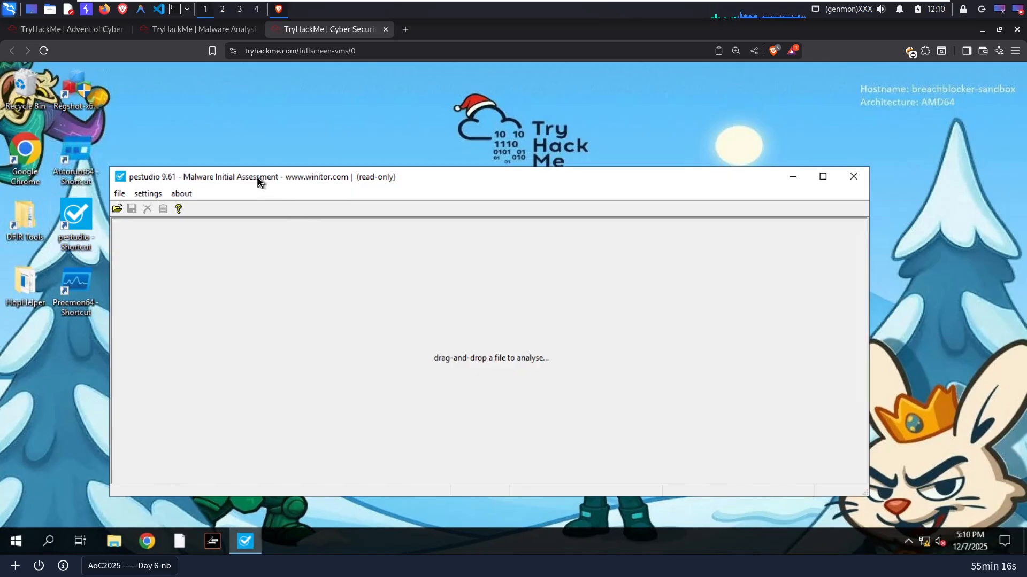
pyautogui.moveTo(258, 178); pyautogui.dragTo(251, 110)
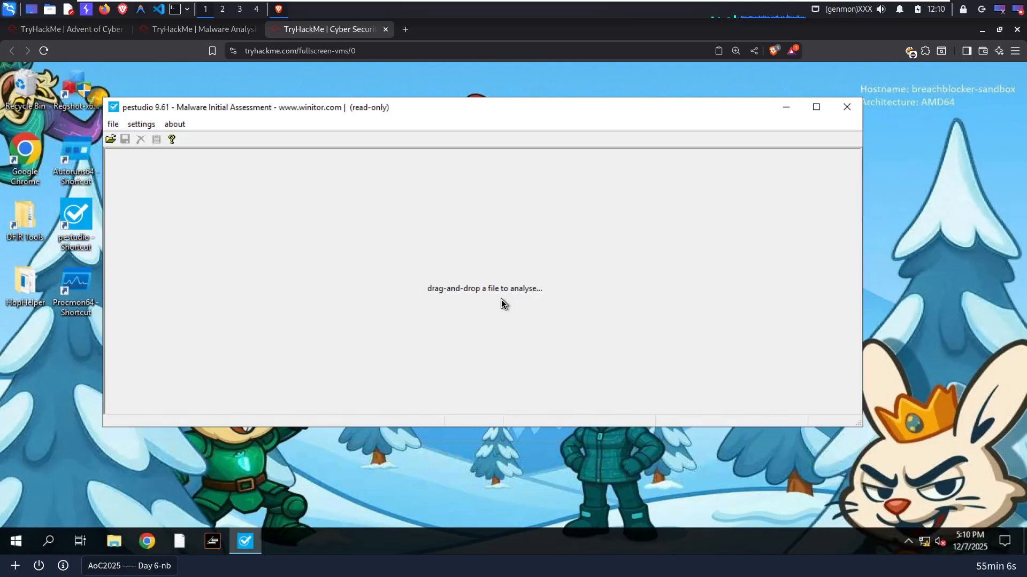
pyautogui.click(112, 124)
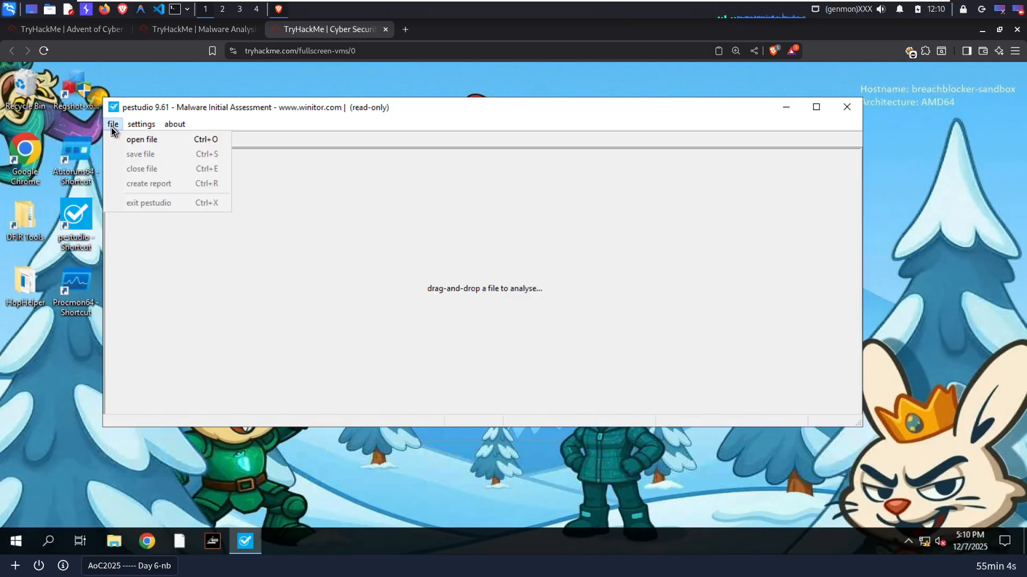
pyautogui.click(146, 140)
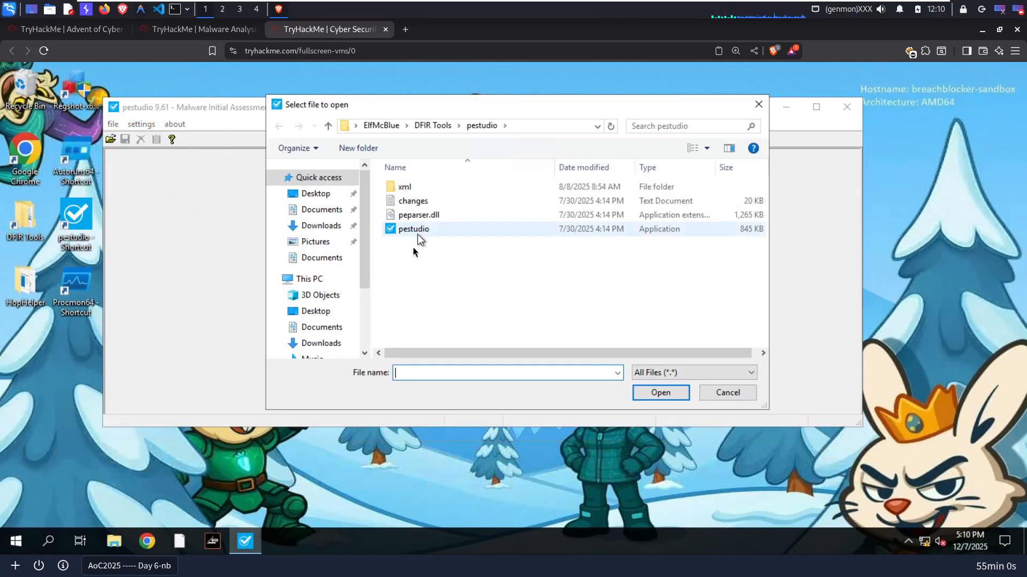
pyautogui.click(759, 105)
# - Load the HopHelper application from the desktop's HopHelper folder into PeStudio and close the folder window
pyautogui.doubleClick(27, 290)
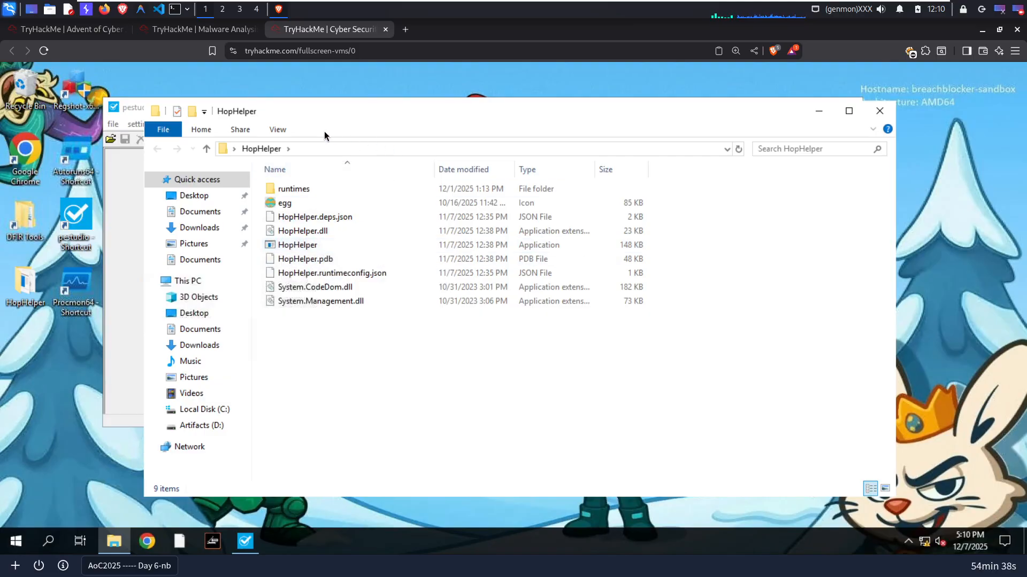
pyautogui.moveTo(291, 111); pyautogui.dragTo(659, 112)
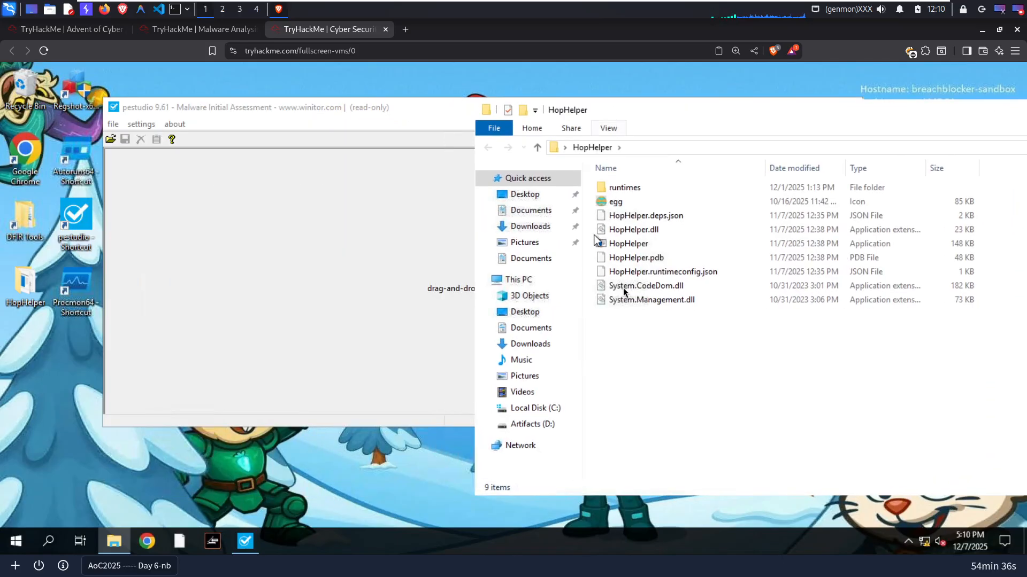
pyautogui.click(599, 245)
pyautogui.moveTo(581, 257); pyautogui.dragTo(385, 253)
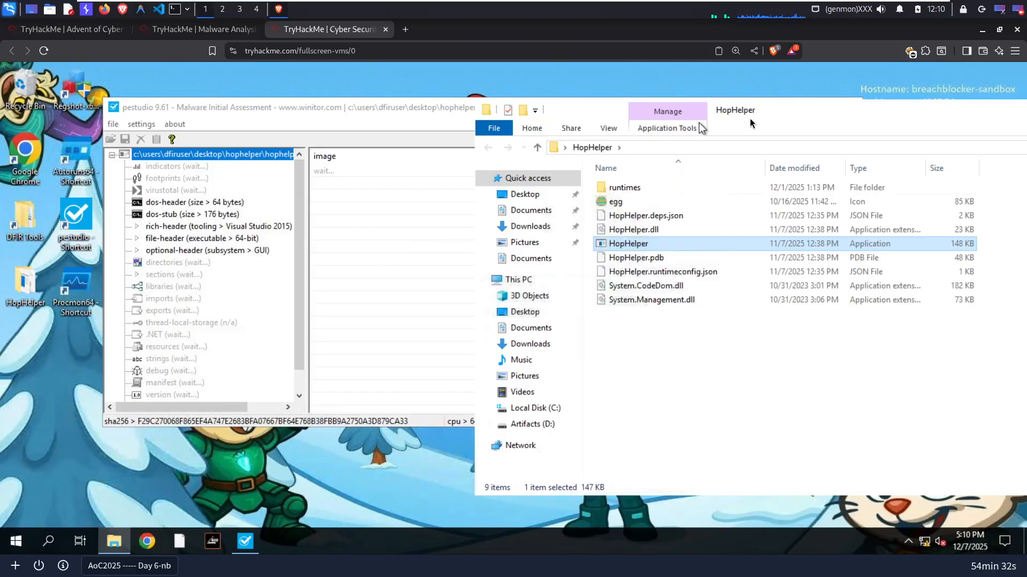
pyautogui.moveTo(810, 103); pyautogui.dragTo(529, 126)
pyautogui.moveTo(812, 135); pyautogui.dragTo(527, 145)
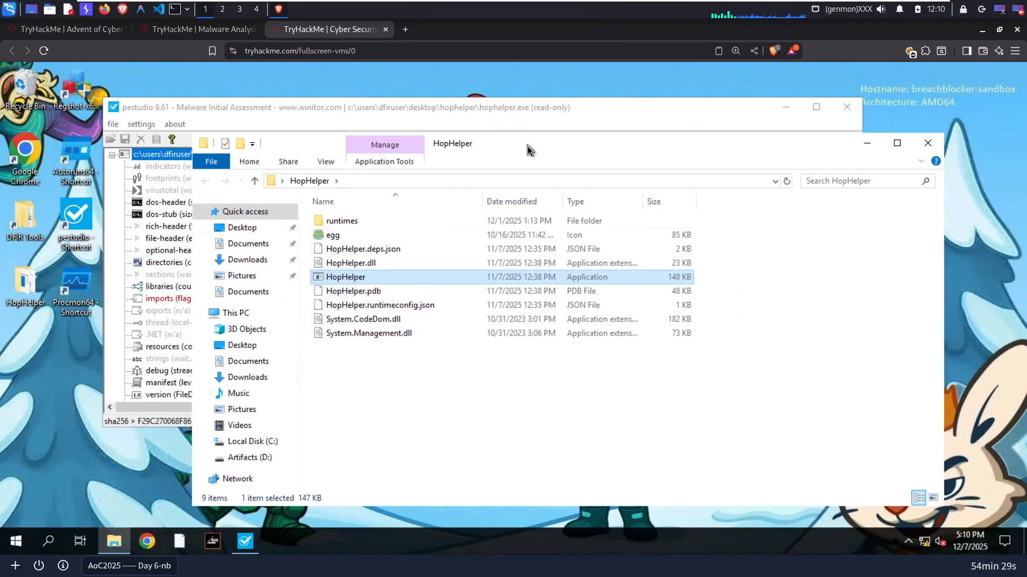
pyautogui.click(935, 142)
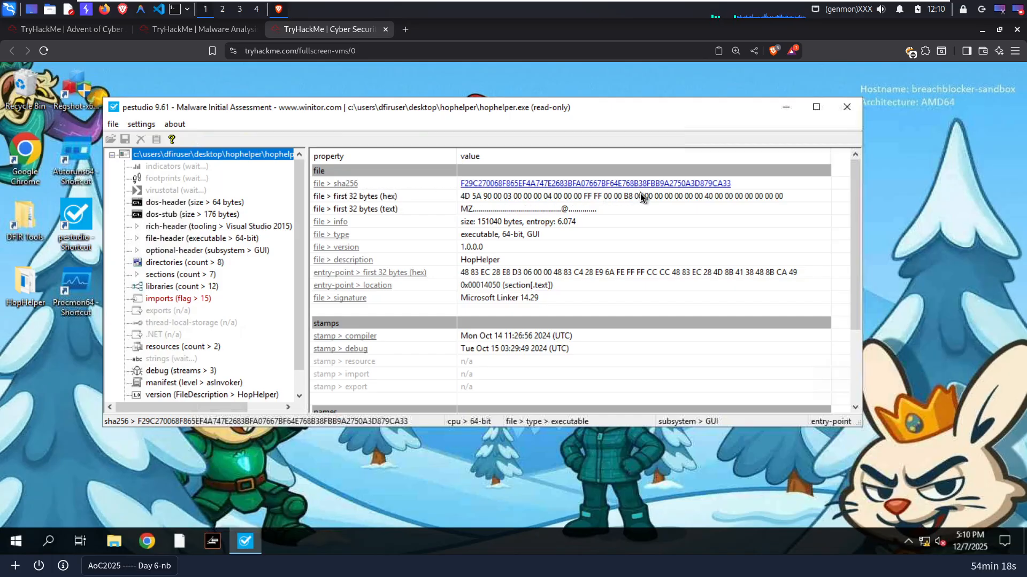
# - Copy the value of HopHelper.exe's file > sha256 property in PeStudio
pyautogui.click(682, 186)
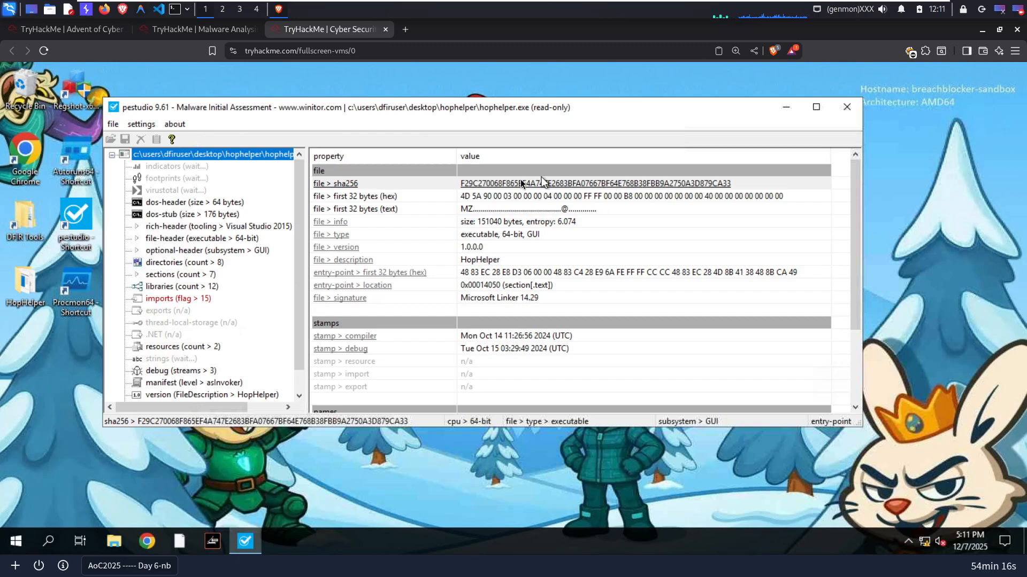
pyautogui.rightClick(499, 183)
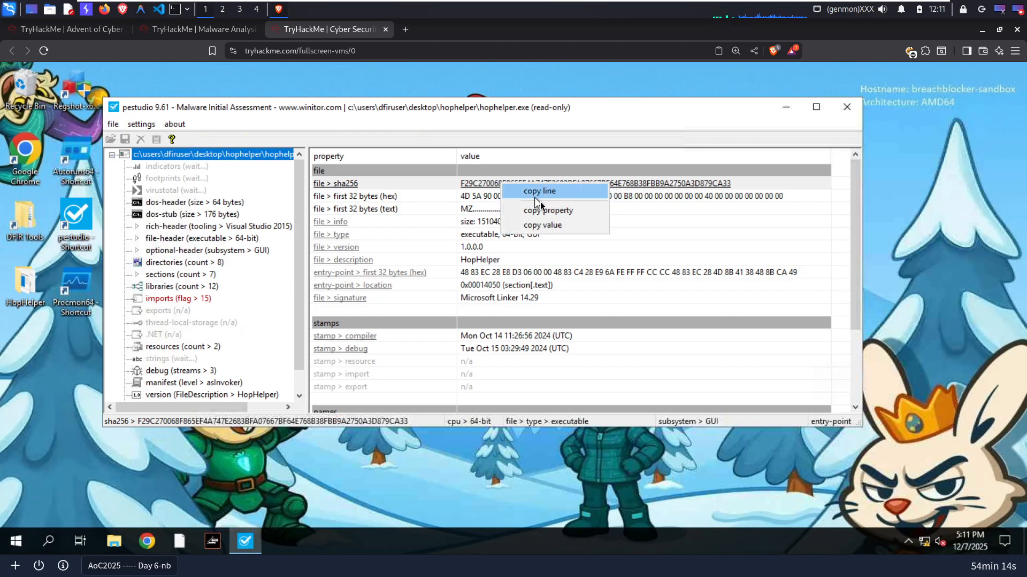
pyautogui.click(551, 225)
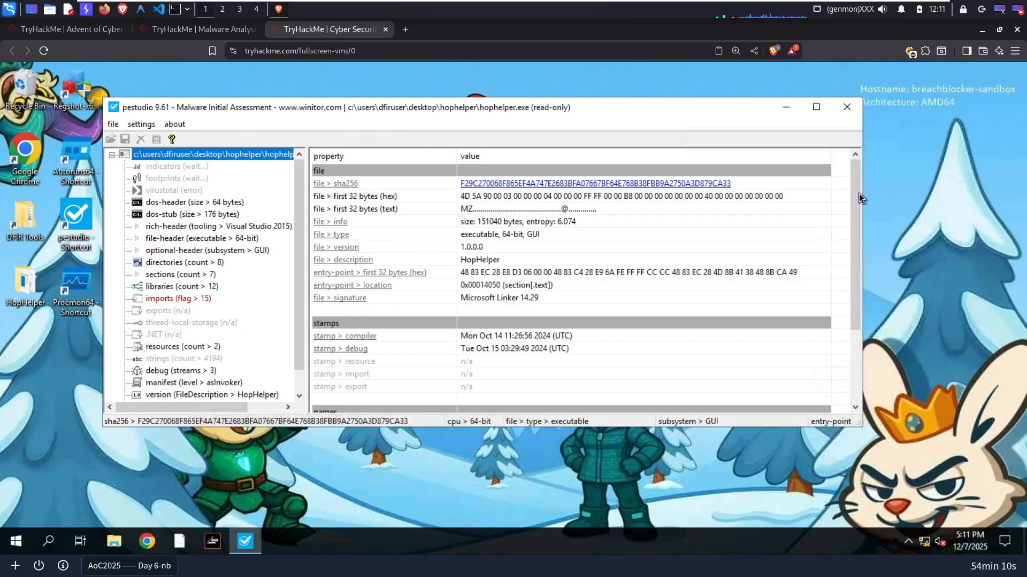
# - Examine HopHelper.exe's remaining file properties, imports, libraries, resources and debug streams in PeStudio
pyautogui.moveTo(857, 201); pyautogui.dragTo(854, 308)
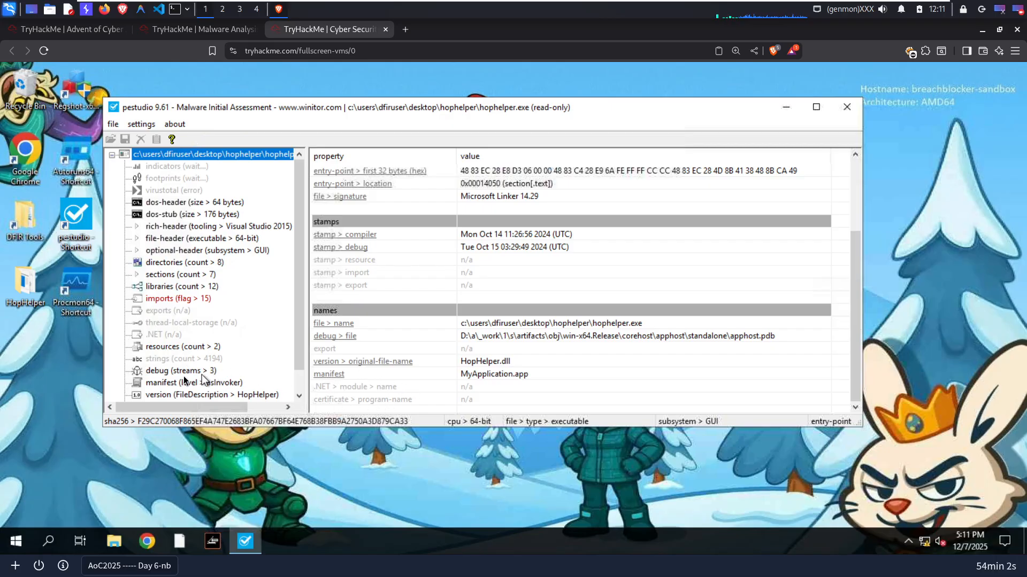
pyautogui.click(173, 301)
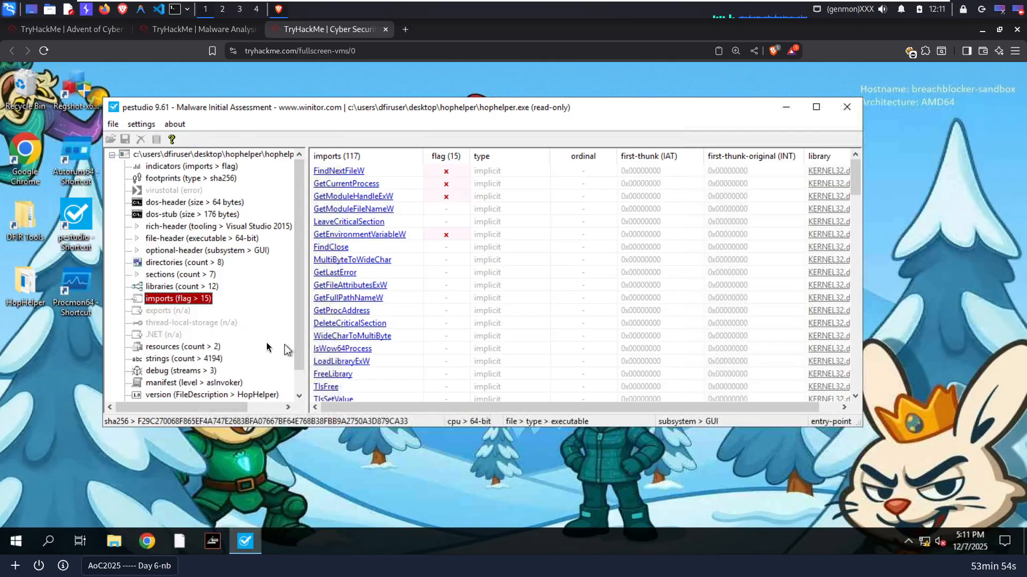
pyautogui.click(166, 287)
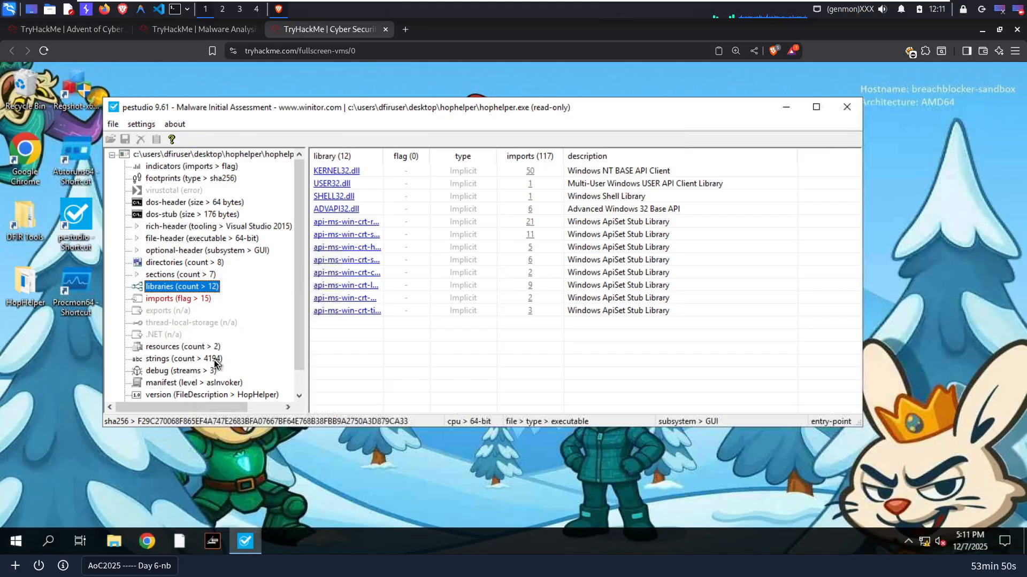
pyautogui.click(176, 348)
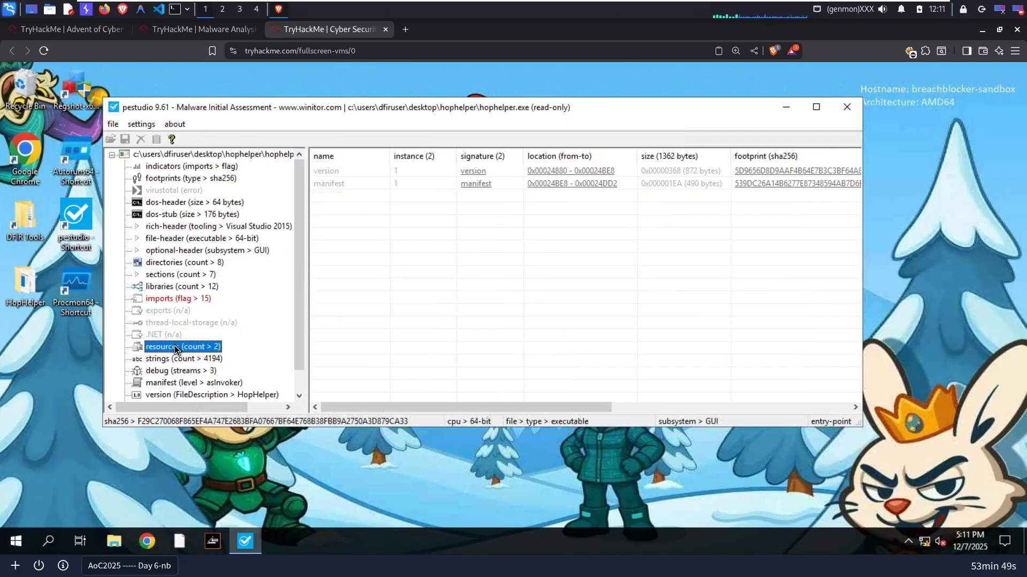
pyautogui.click(184, 371)
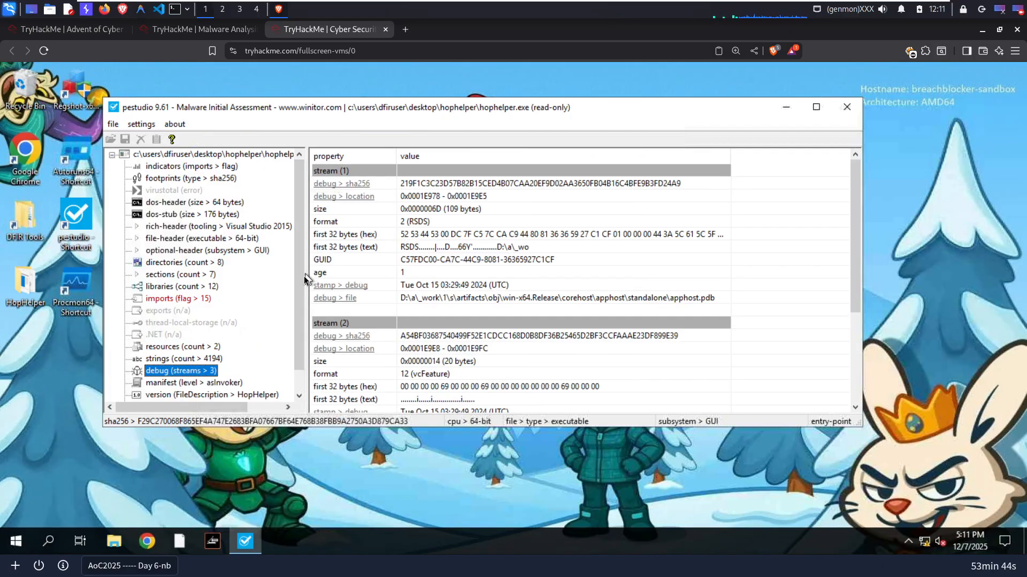
pyautogui.scroll(-1, 302, 291)
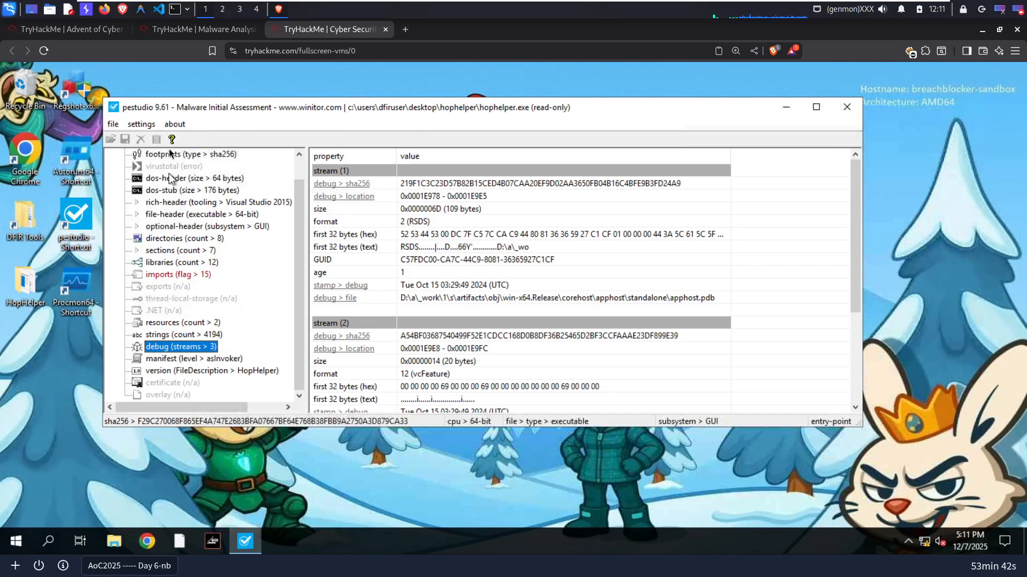
# - Recheck the Task 2 questions and return to HopHelper.exe's file property overview in PeStudio
pyautogui.click(175, 31)
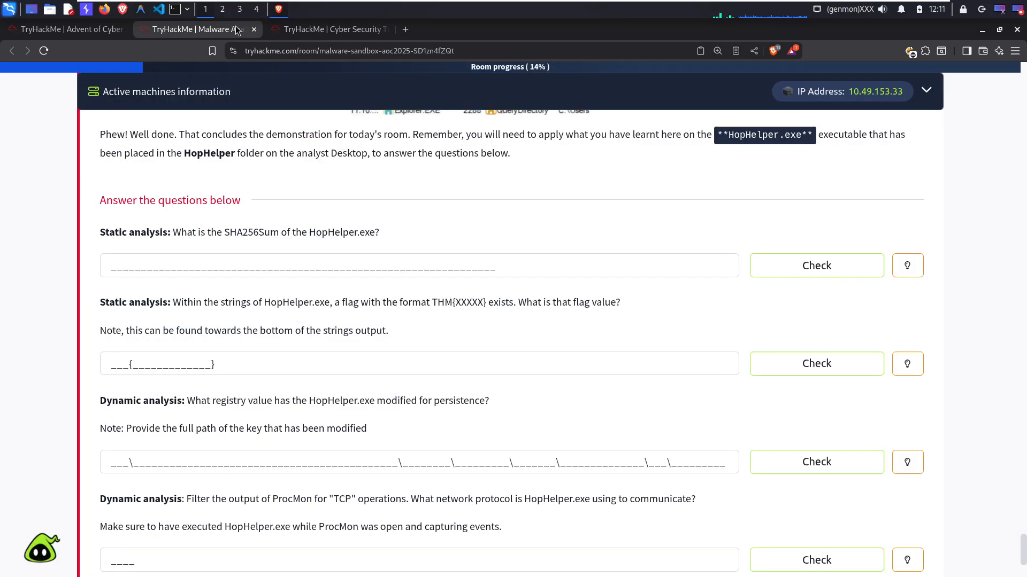
pyautogui.click(303, 31)
pyautogui.scroll(1, 184, 184)
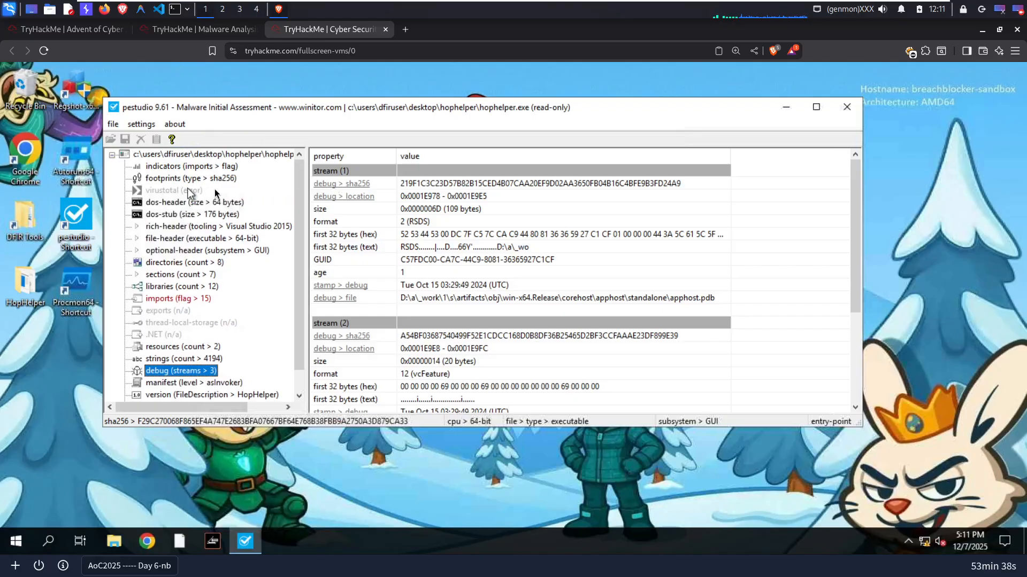
pyautogui.click(200, 156)
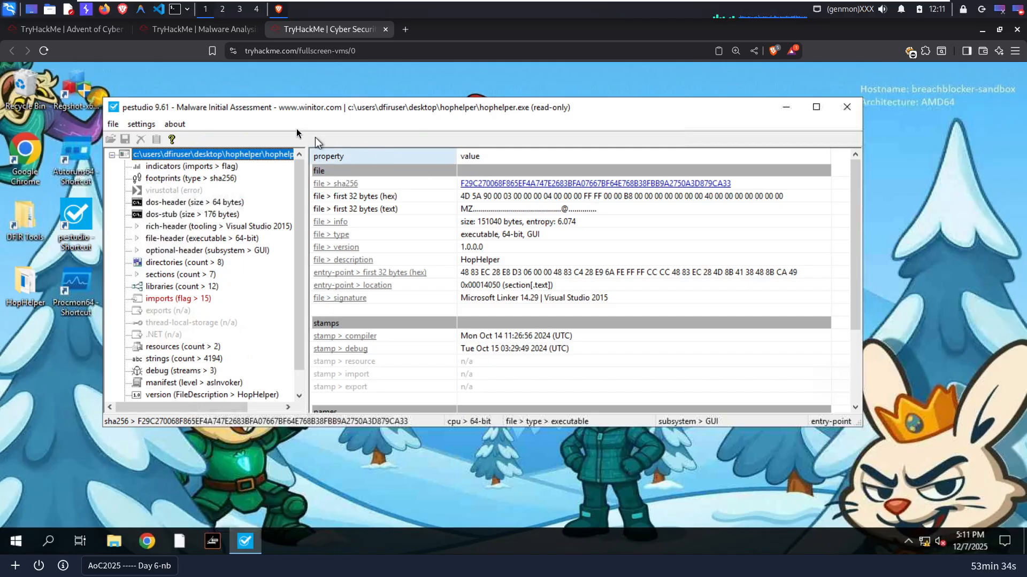
# - Paste the copied hash as the answer to Task 2's SHA256Sum question in the TryHackMe room and submit it
pyautogui.click(237, 31)
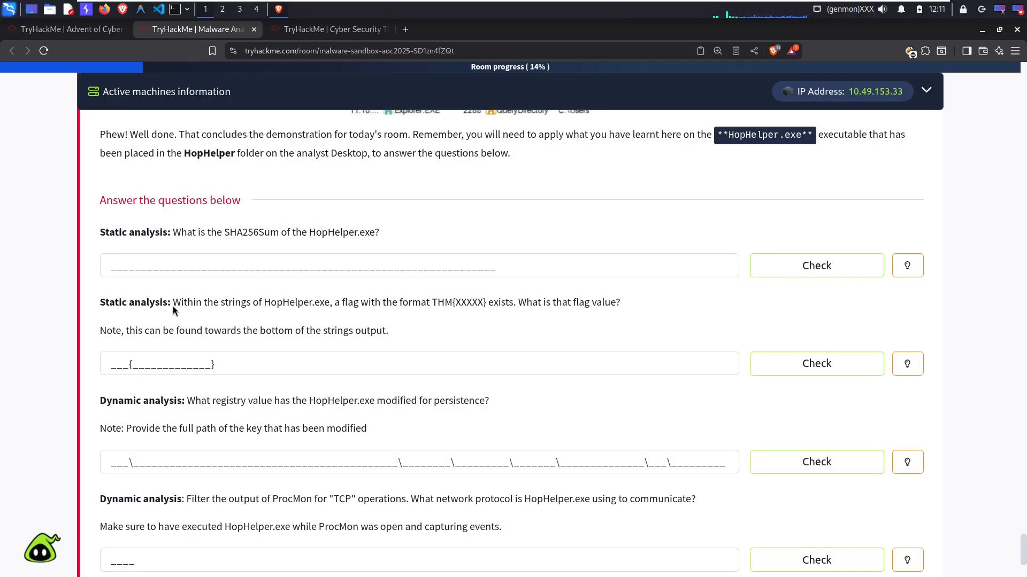
pyautogui.rightClick(129, 267)
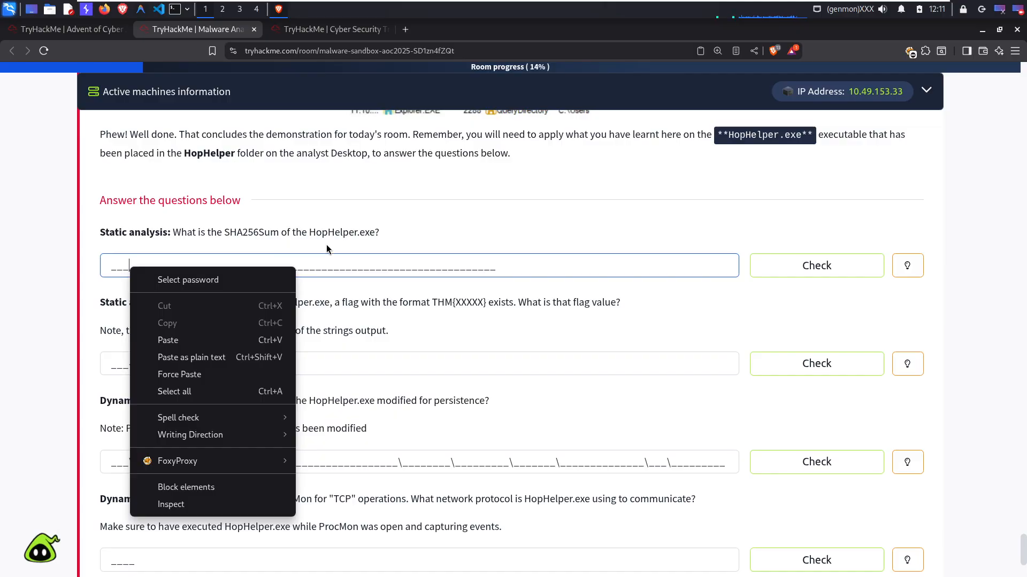
pyautogui.click(331, 263)
pyautogui.rightClick(278, 266)
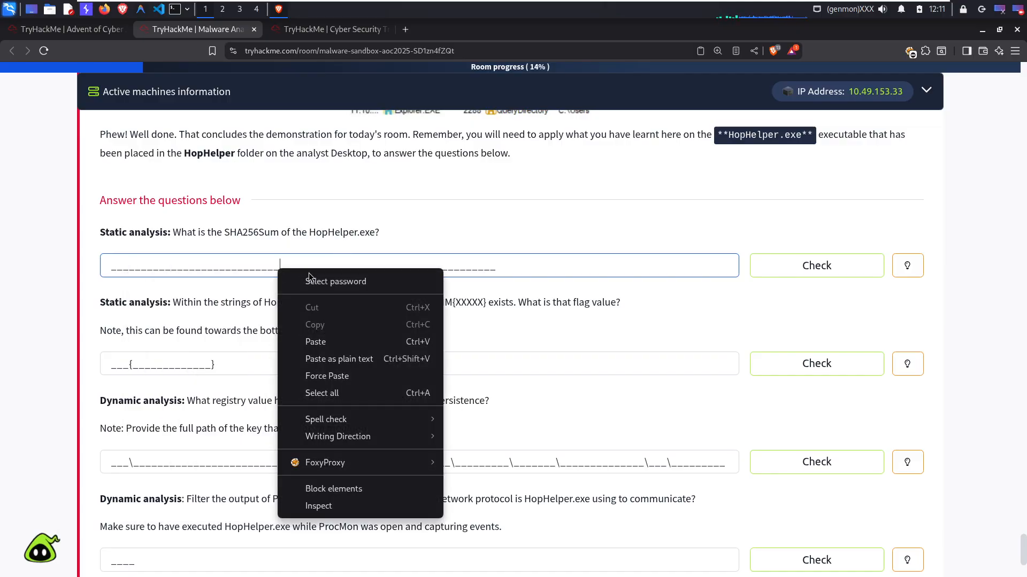
pyautogui.click(327, 341)
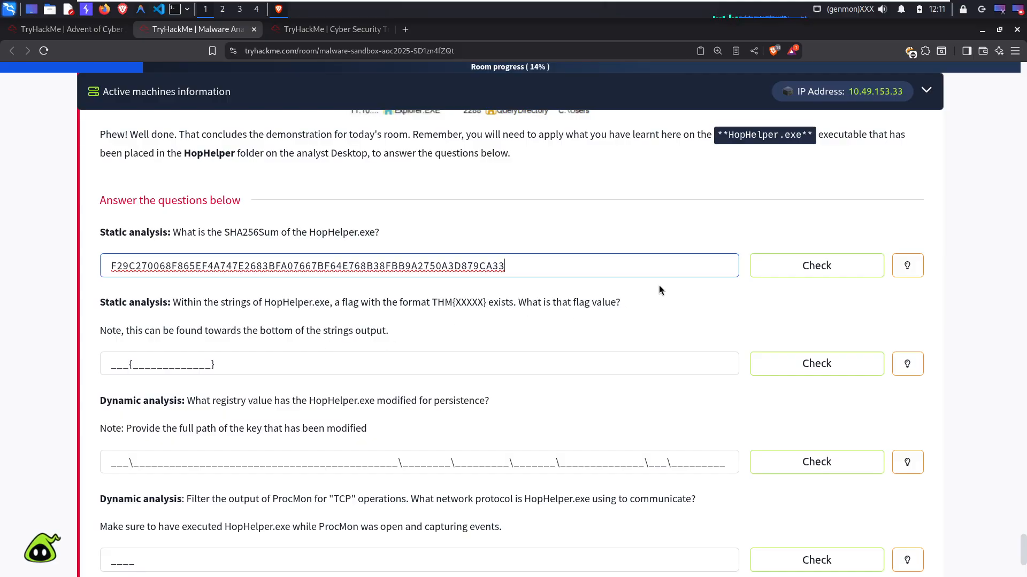
pyautogui.click(811, 265)
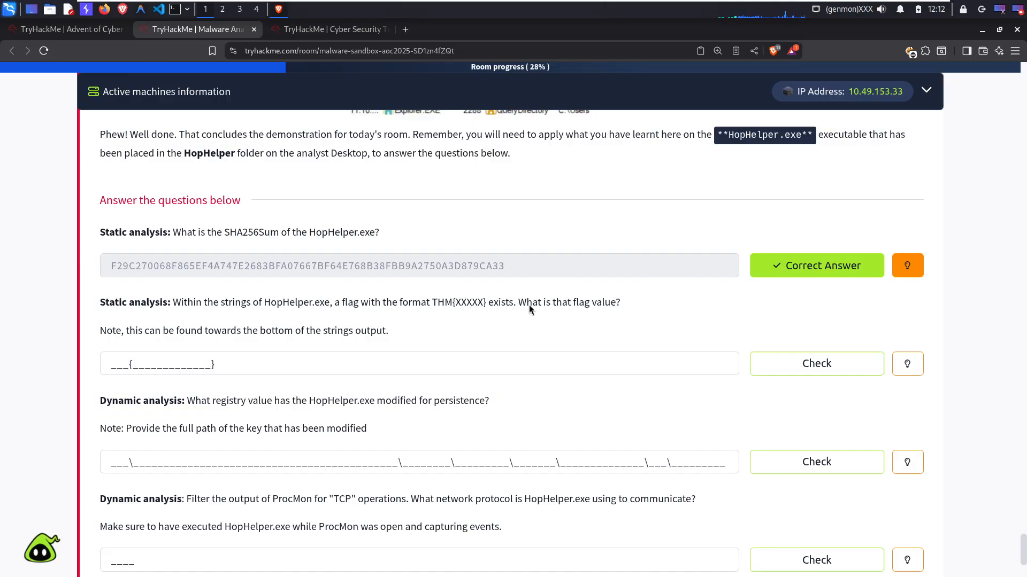
# - Find the THM{} flag near the end of HopHelper.exe's strings in the sandbox's PeStudio and copy its value
pyautogui.click(330, 27)
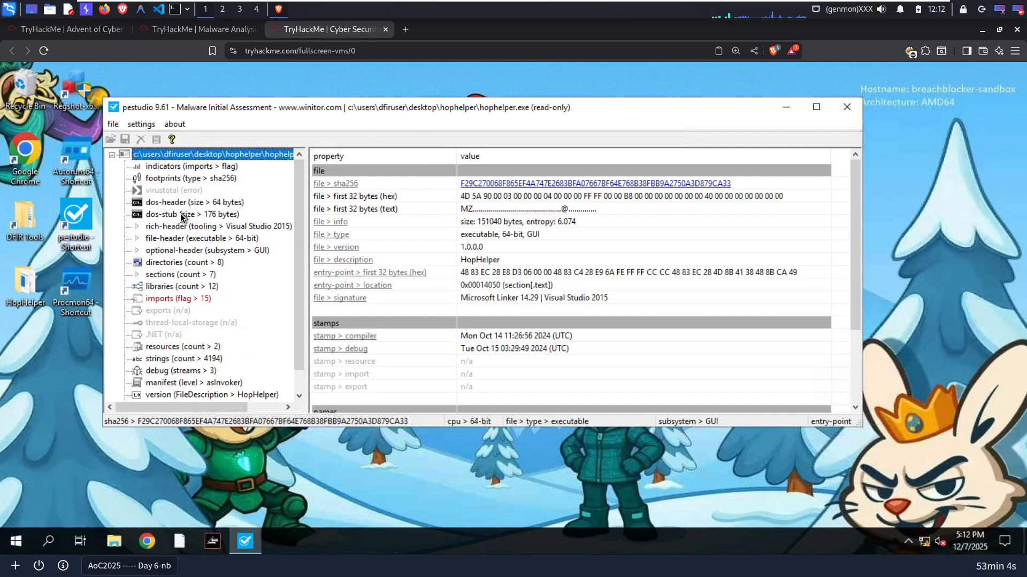
pyautogui.scroll(-1, 179, 205)
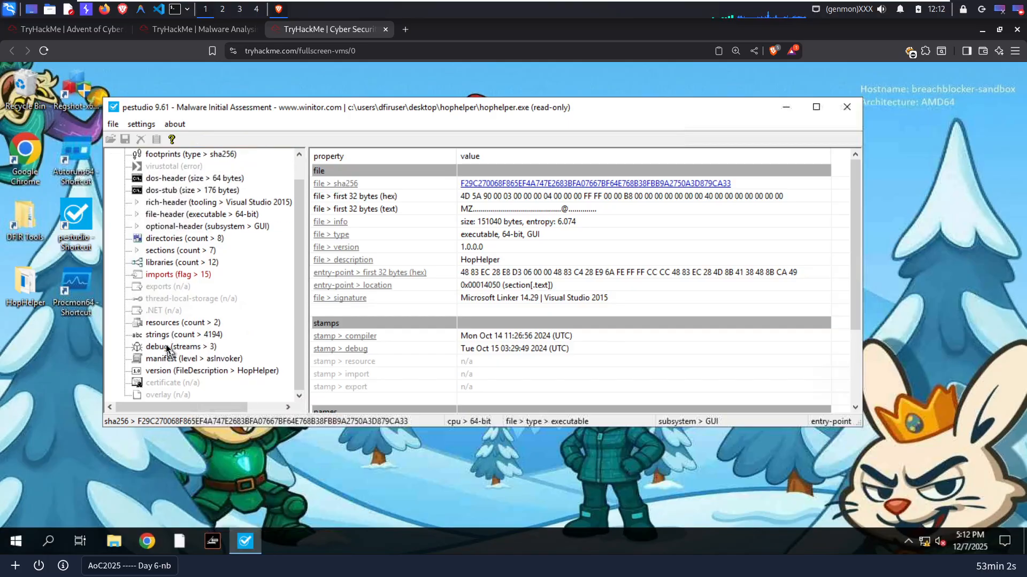
pyautogui.click(153, 336)
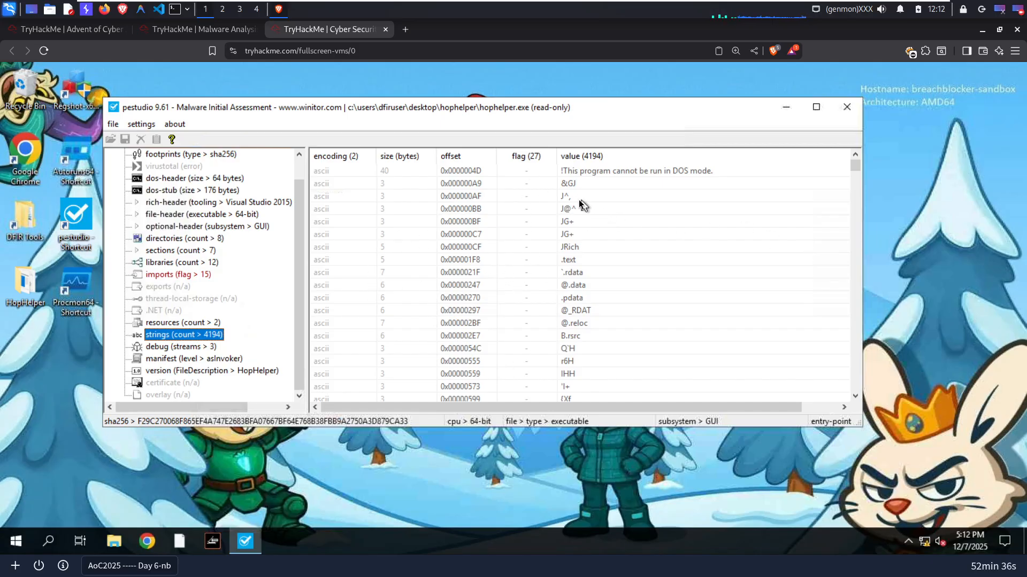
pyautogui.scroll(-14, 727, 296)
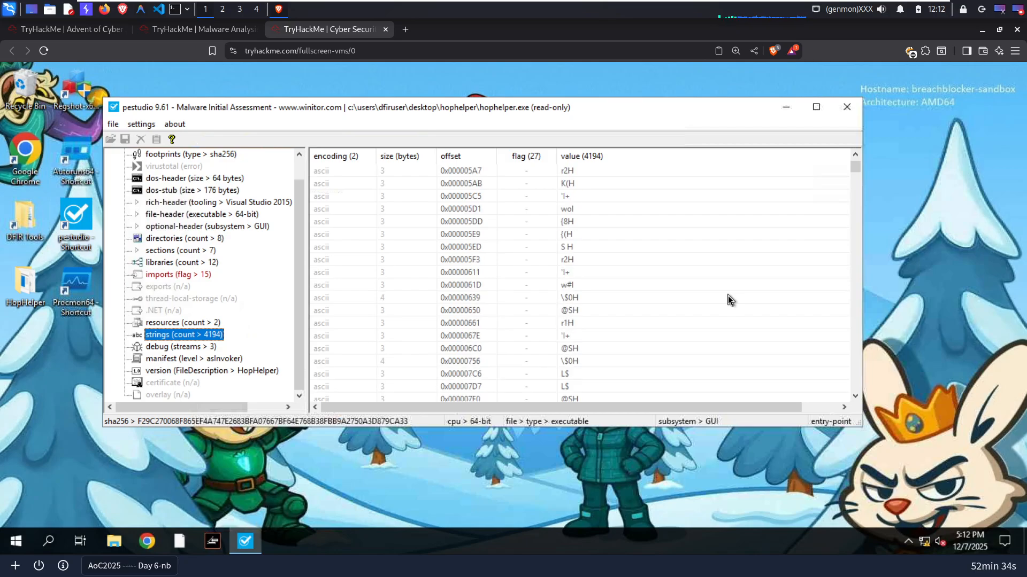
pyautogui.moveTo(855, 163); pyautogui.dragTo(819, 405)
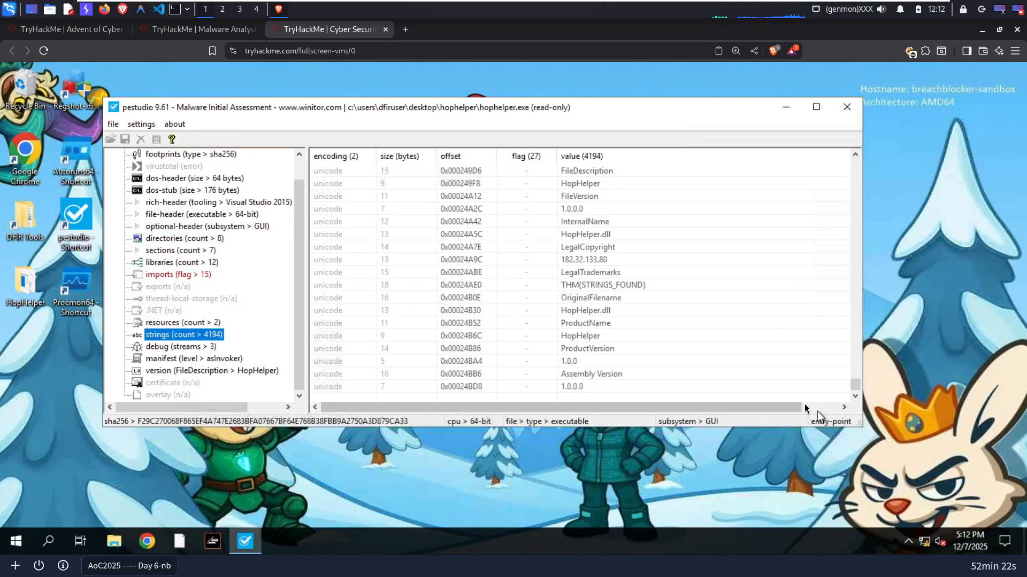
pyautogui.click(609, 288)
pyautogui.click(608, 289)
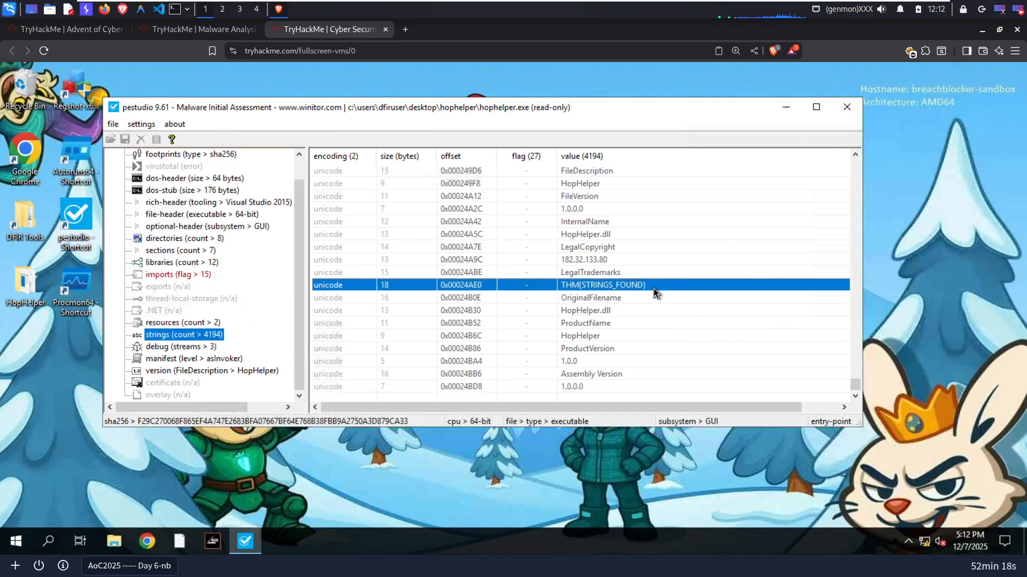
pyautogui.rightClick(574, 284)
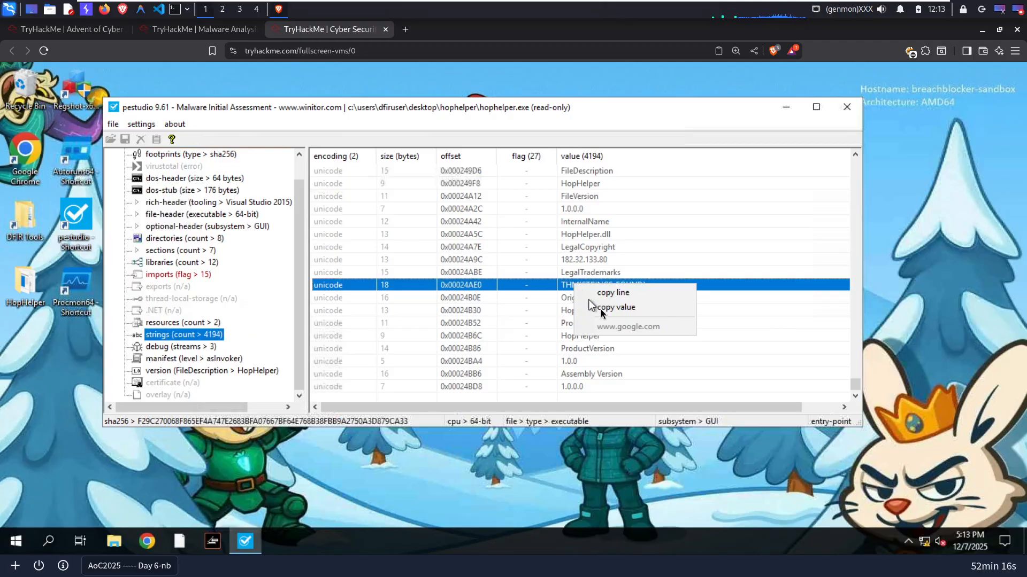
pyautogui.click(605, 309)
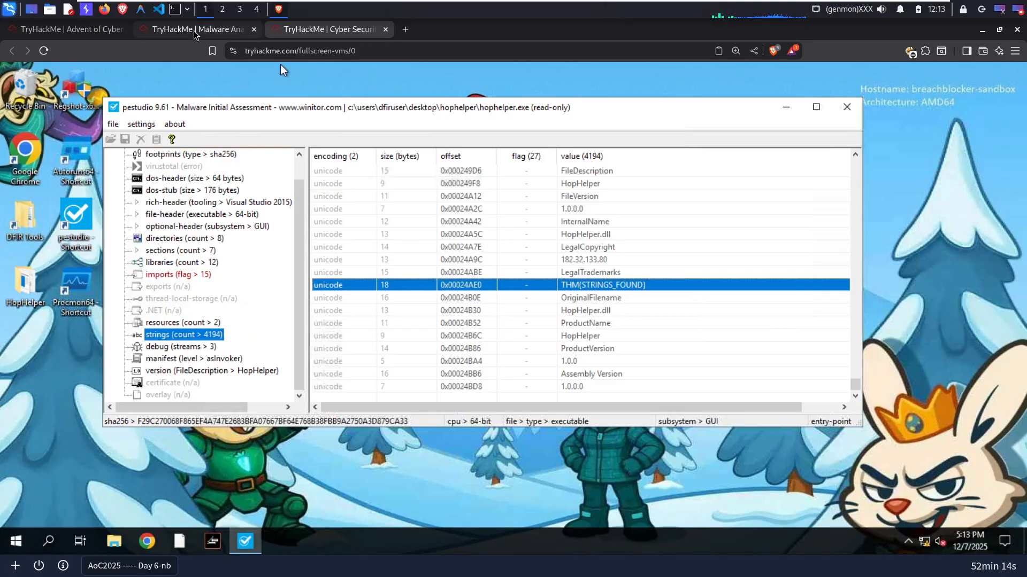
# - Submit the copied flag THM{STRINGS_FOUND} as the answer to the strings question in the TryHackMe room
pyautogui.click(194, 30)
pyautogui.click(180, 363)
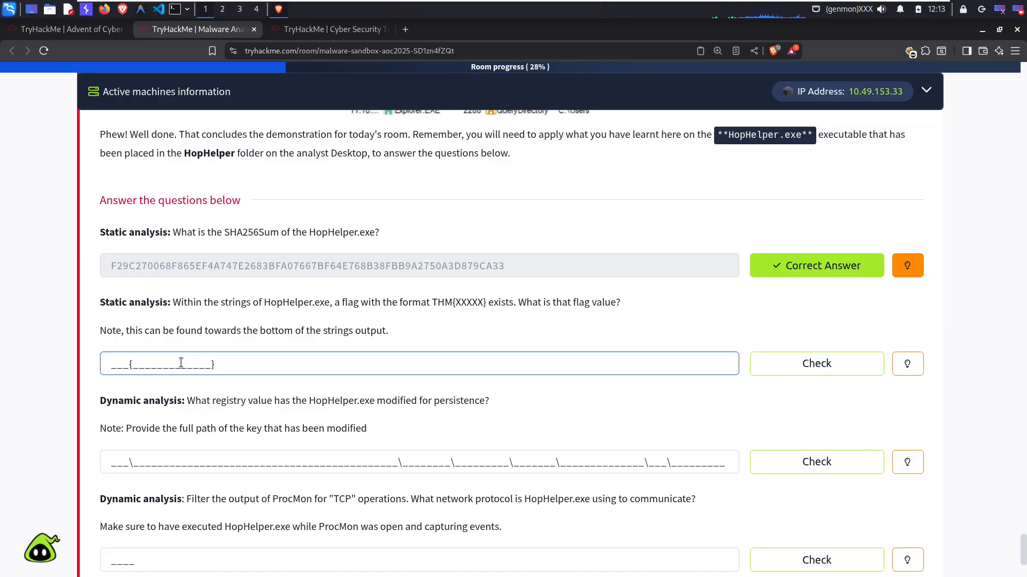
pyautogui.hotkey('ctrl', 'v')
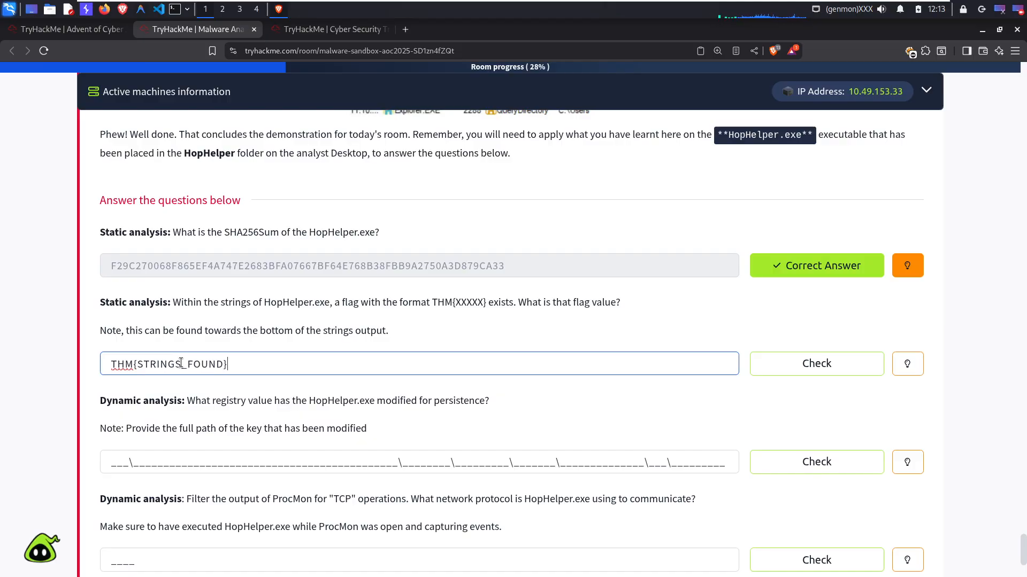
pyautogui.click(812, 361)
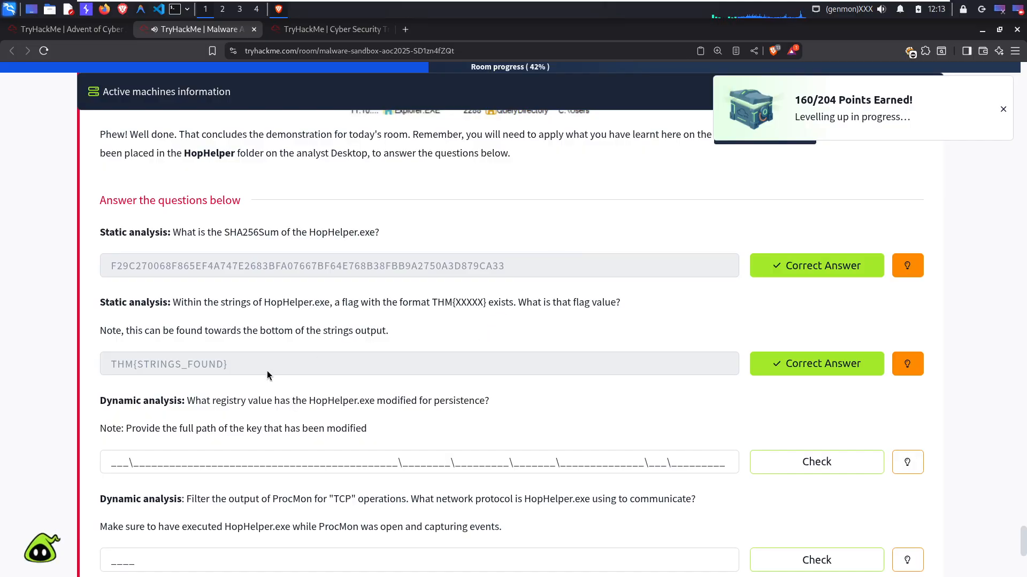
# - Read the remaining dynamic analysis questions, return to the sandbox and close PeStudio
pyautogui.scroll(-3, 576, 203)
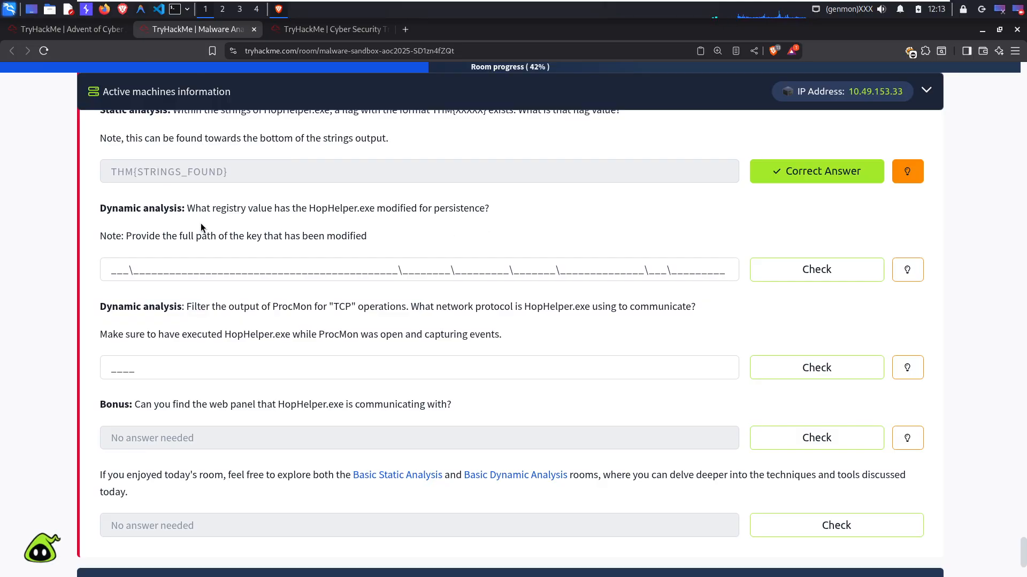
pyautogui.click(323, 31)
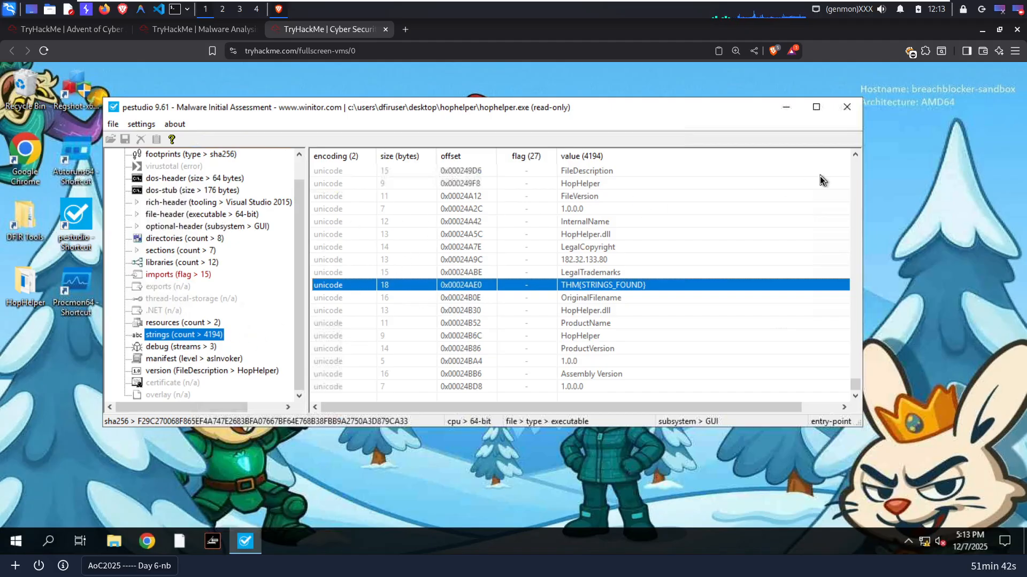
pyautogui.click(842, 110)
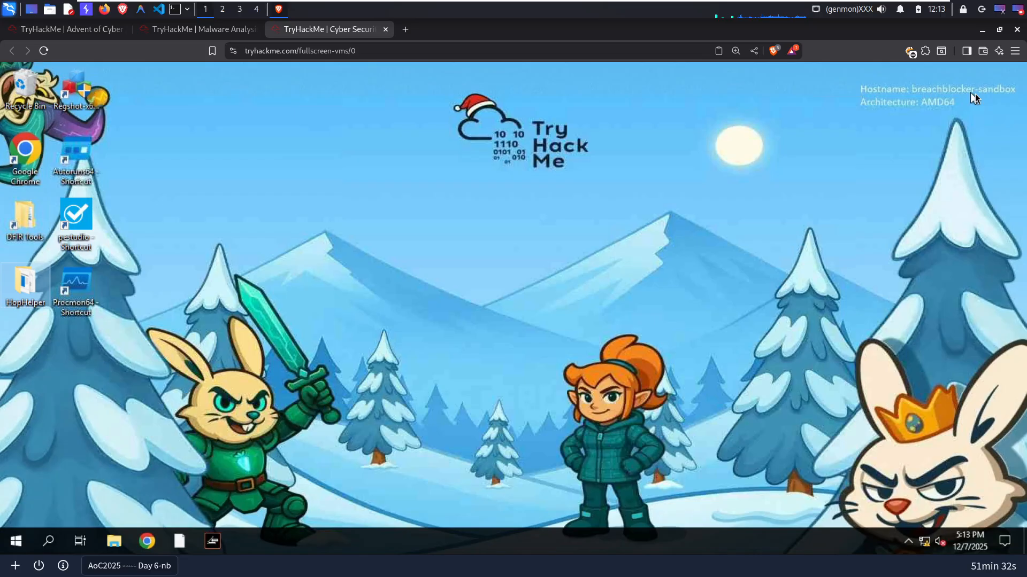
pyautogui.moveTo(1021, 87); pyautogui.dragTo(903, 97)
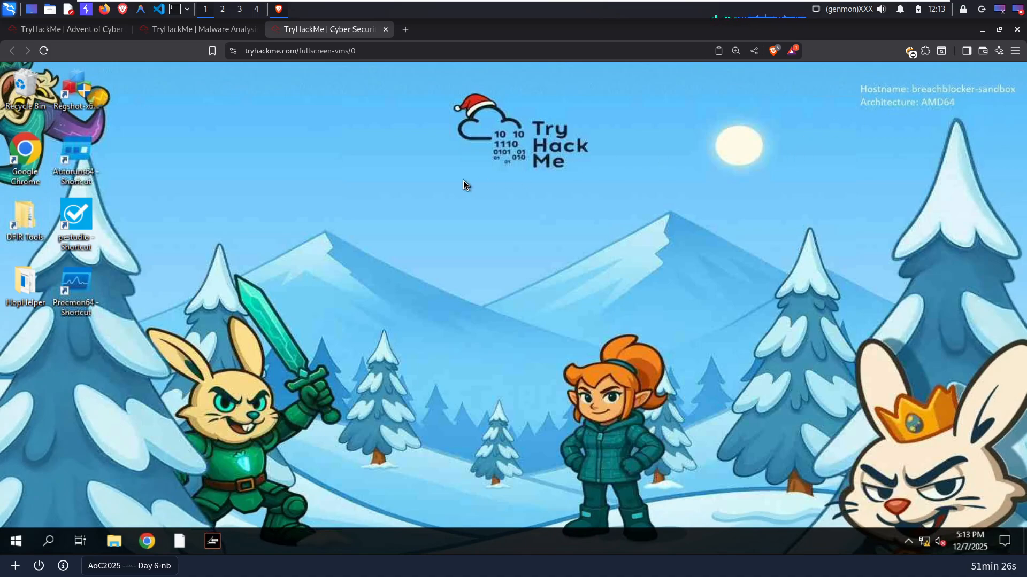
# - Launch Regshot with permission to make changes and take the 1st registry shot, keeping the Plain TXT log format
pyautogui.doubleClick(76, 90)
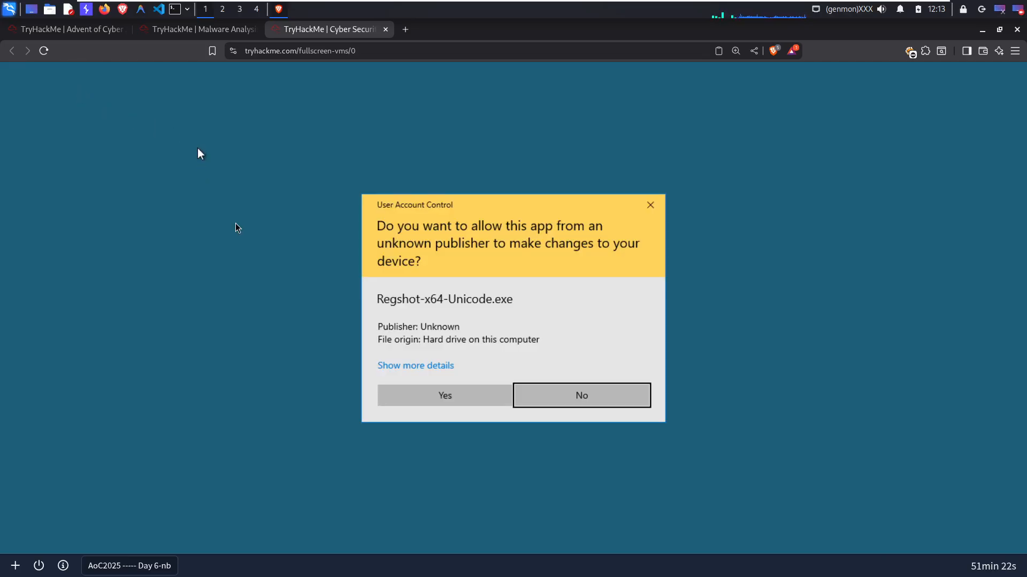
pyautogui.click(484, 396)
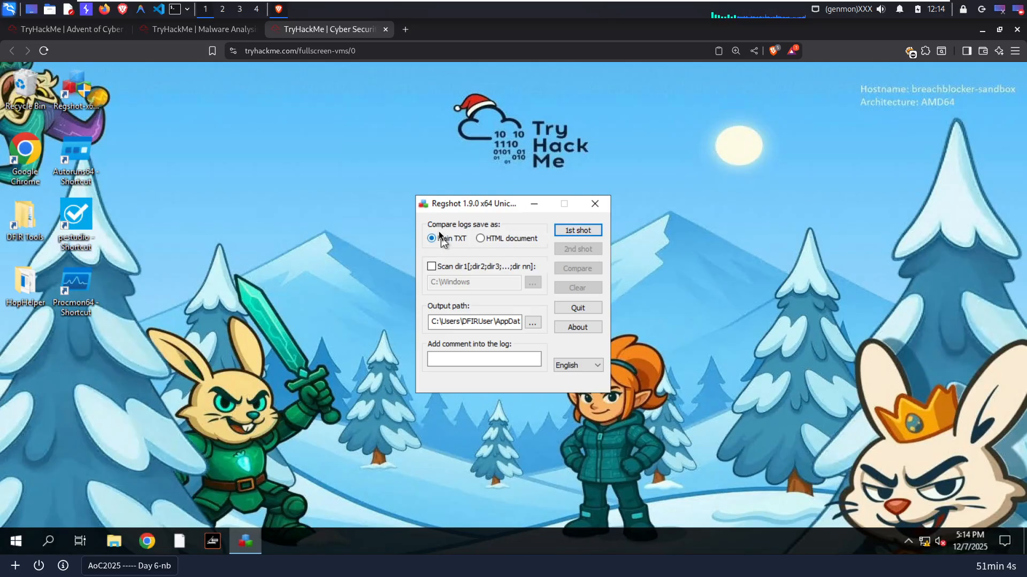
pyautogui.moveTo(482, 213); pyautogui.dragTo(470, 178)
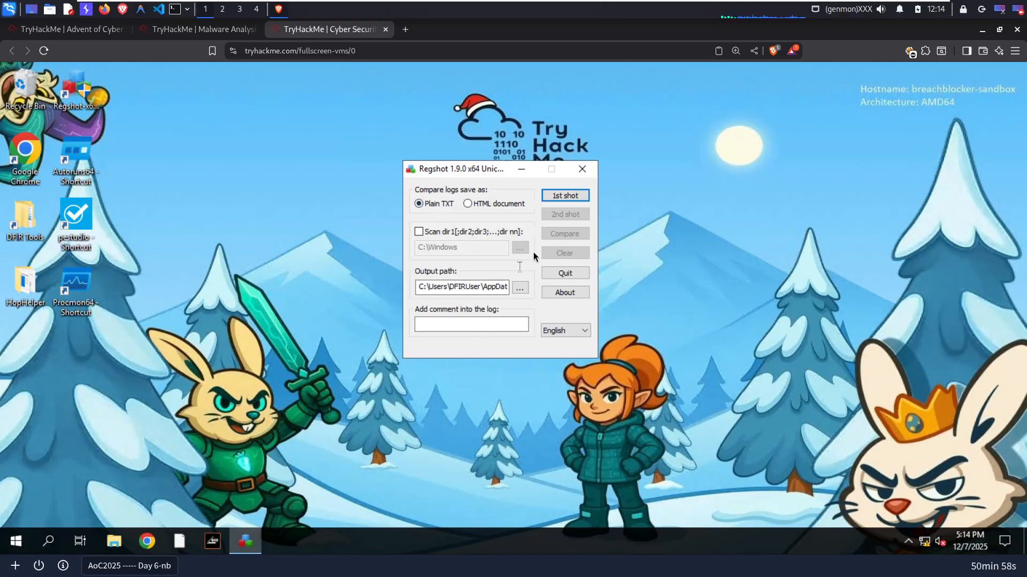
pyautogui.click(565, 196)
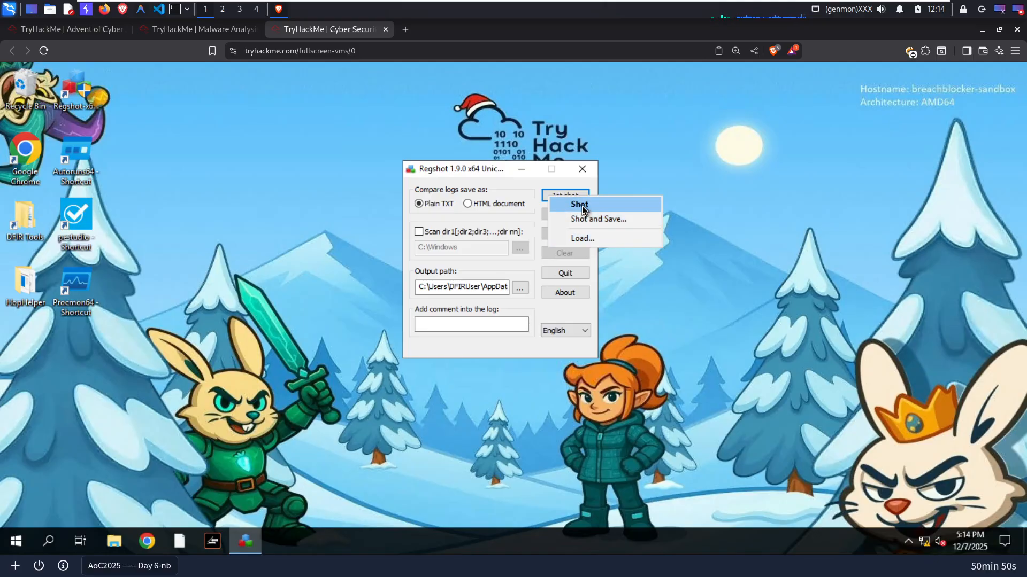
pyautogui.click(582, 207)
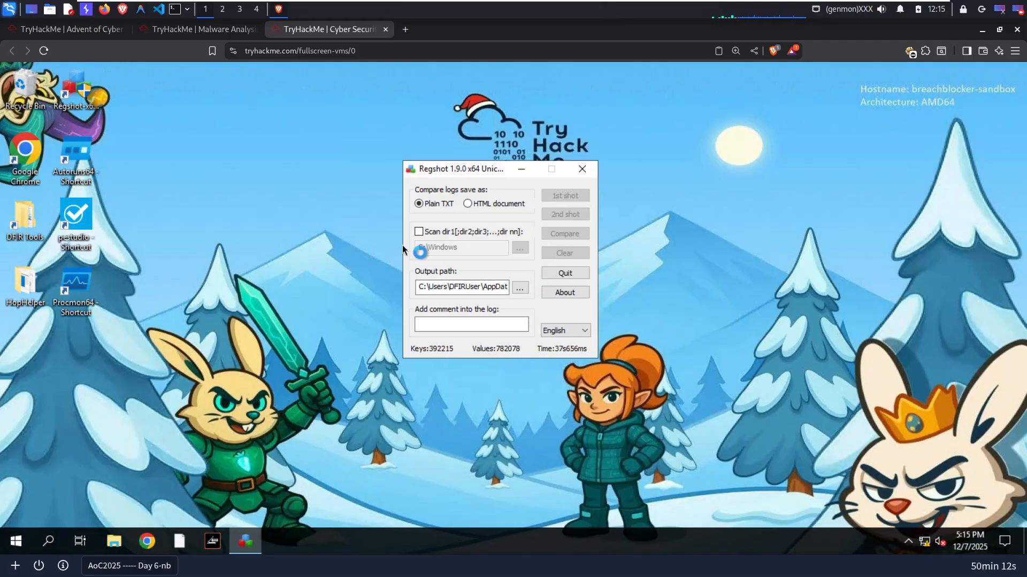
# - Open the HopHelper folder beside Regshot, run the HopHelper application and dismiss its message
pyautogui.doubleClick(31, 283)
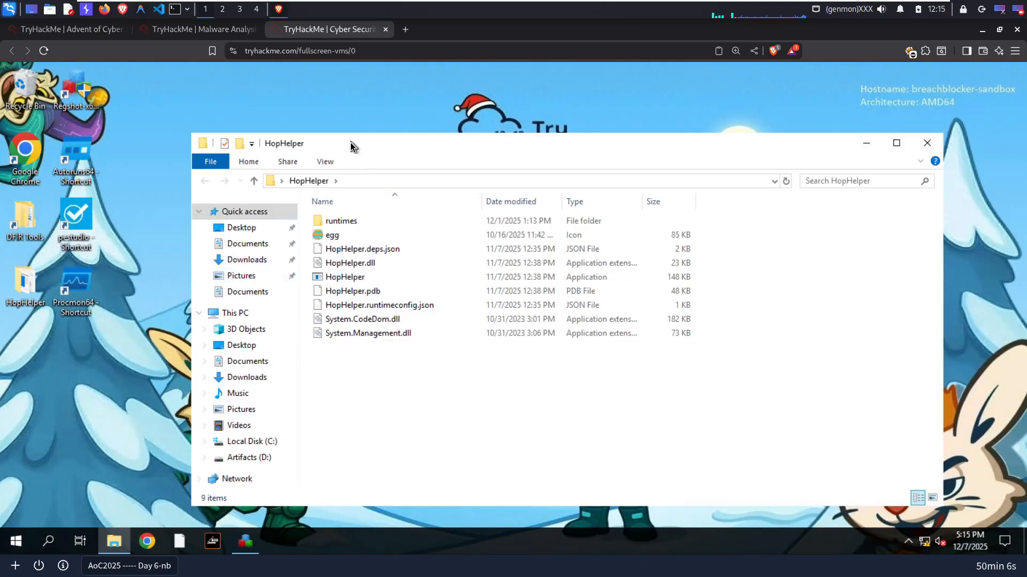
pyautogui.moveTo(351, 143); pyautogui.dragTo(853, 129)
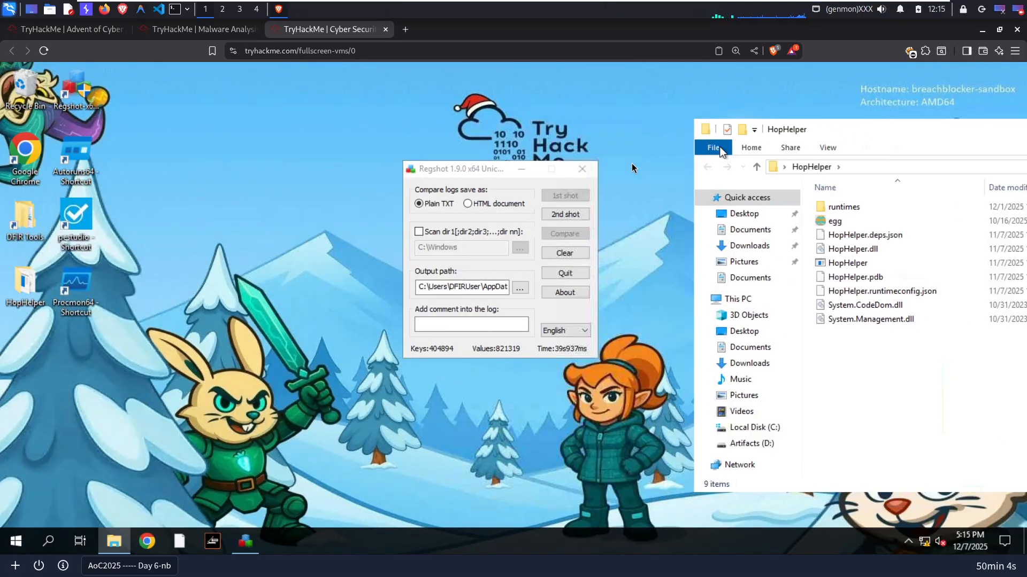
pyautogui.moveTo(485, 168); pyautogui.dragTo(308, 155)
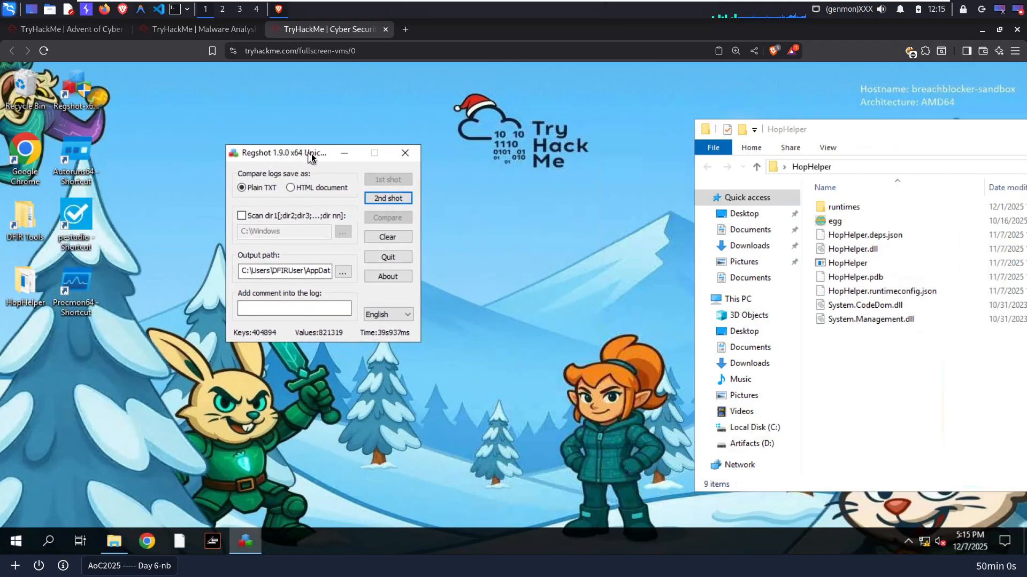
pyautogui.moveTo(761, 123); pyautogui.dragTo(534, 102)
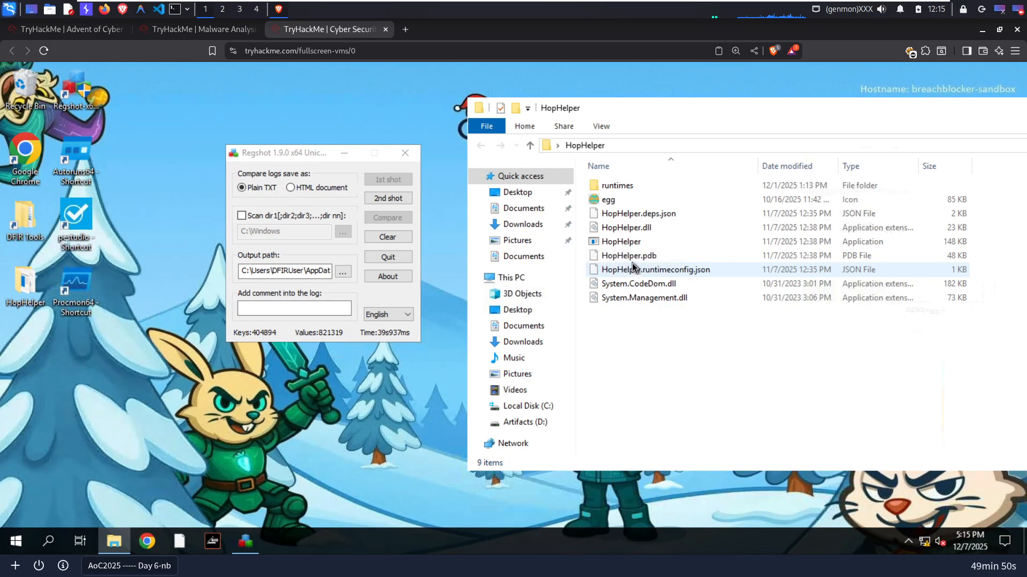
pyautogui.doubleClick(620, 241)
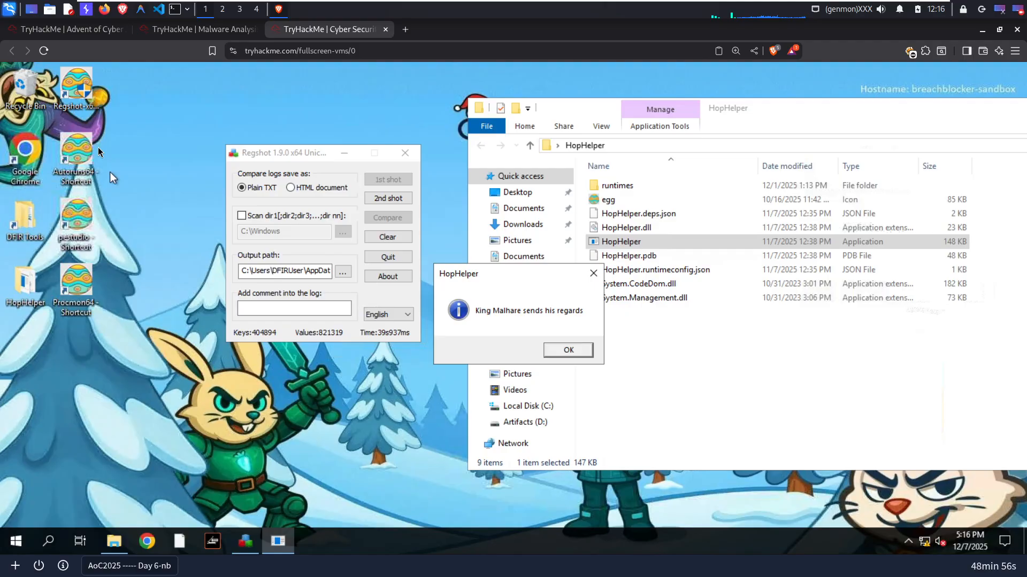
pyautogui.click(576, 348)
# - Take the 2nd registry shot in Regshot without saving it to a file
pyautogui.click(377, 199)
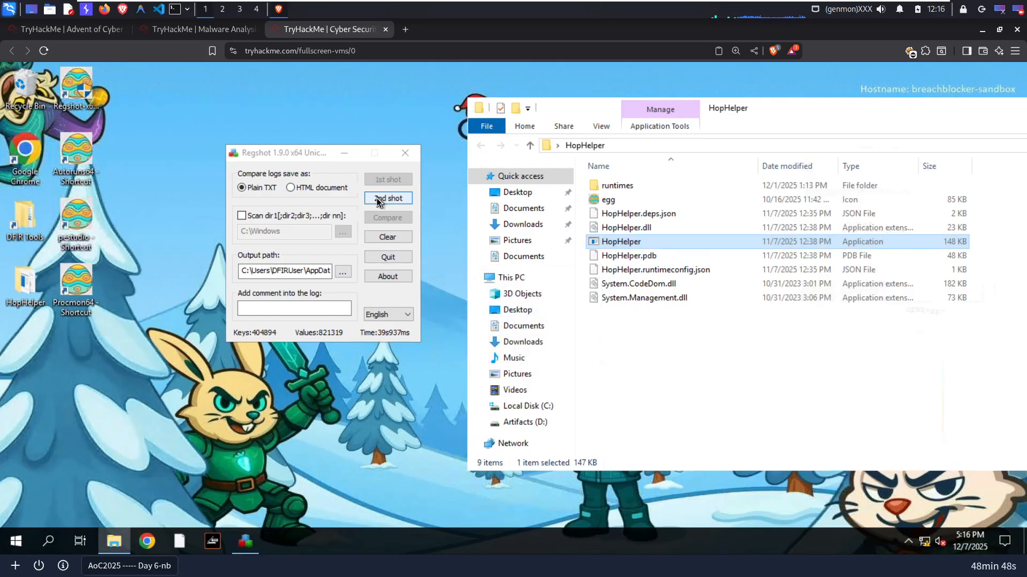
pyautogui.click(376, 198)
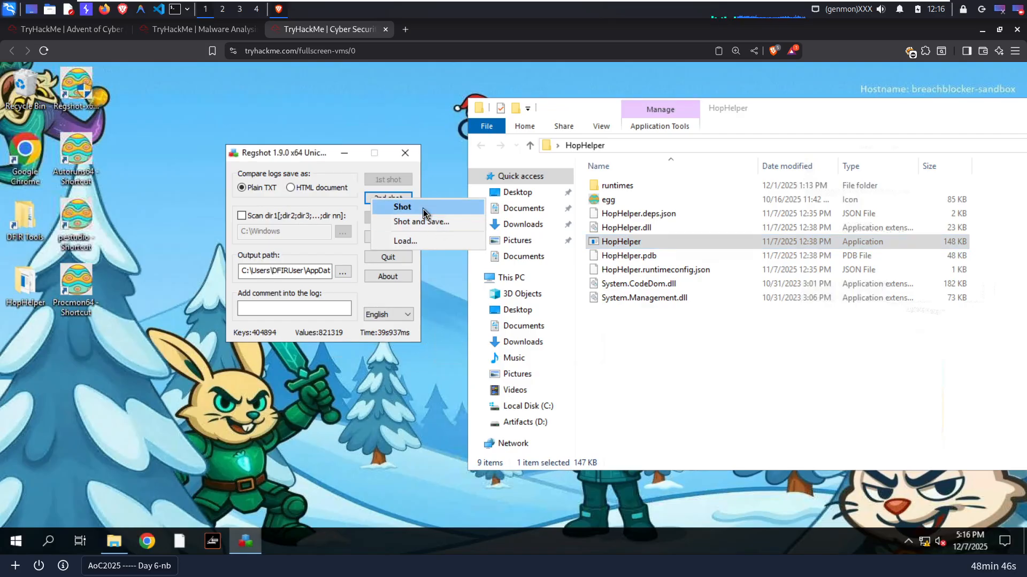
pyautogui.click(423, 210)
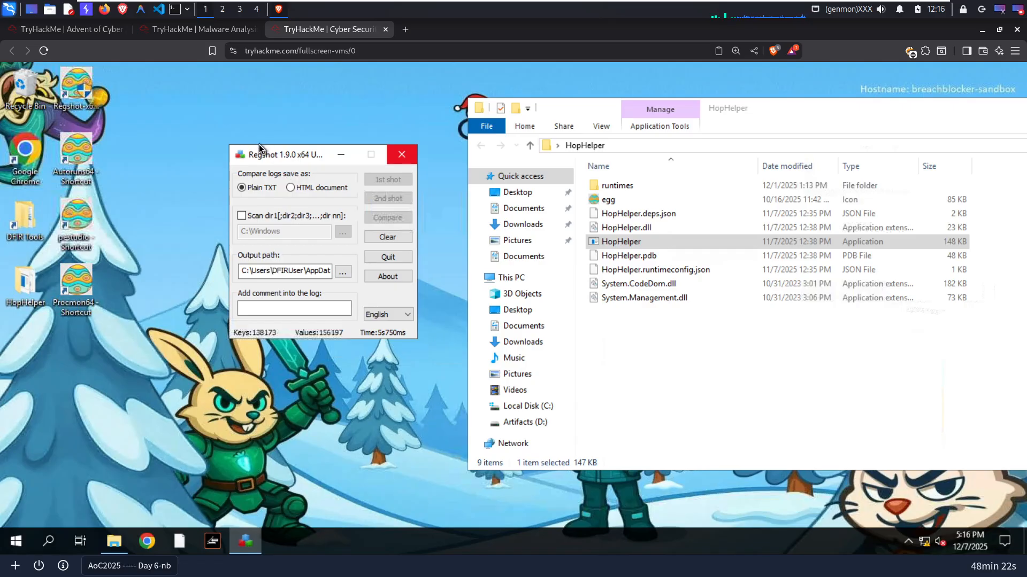
# - Reread the registry persistence question and its note about the full key path in the TryHackMe room
pyautogui.click(194, 31)
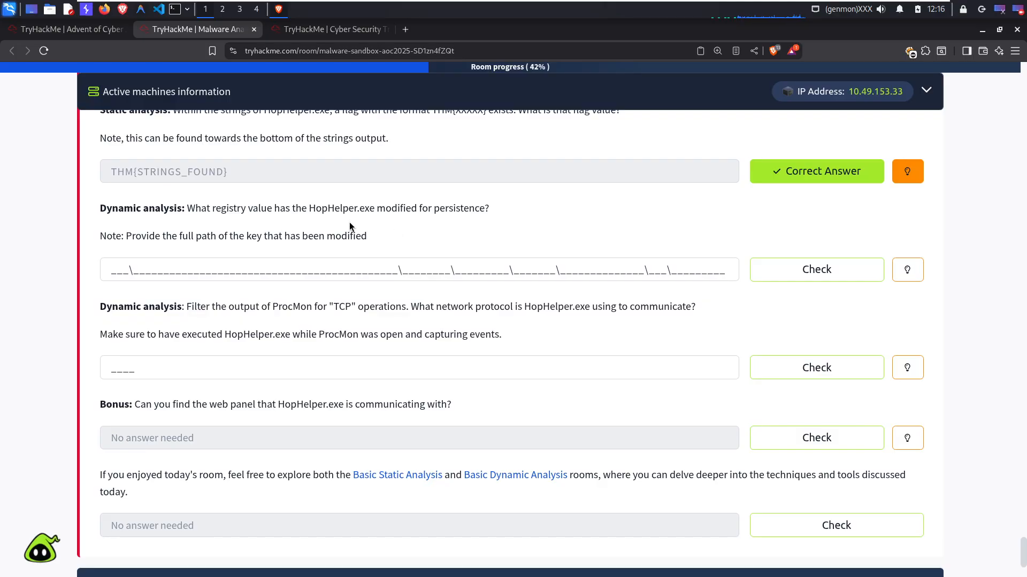
pyautogui.moveTo(374, 238); pyautogui.dragTo(124, 241)
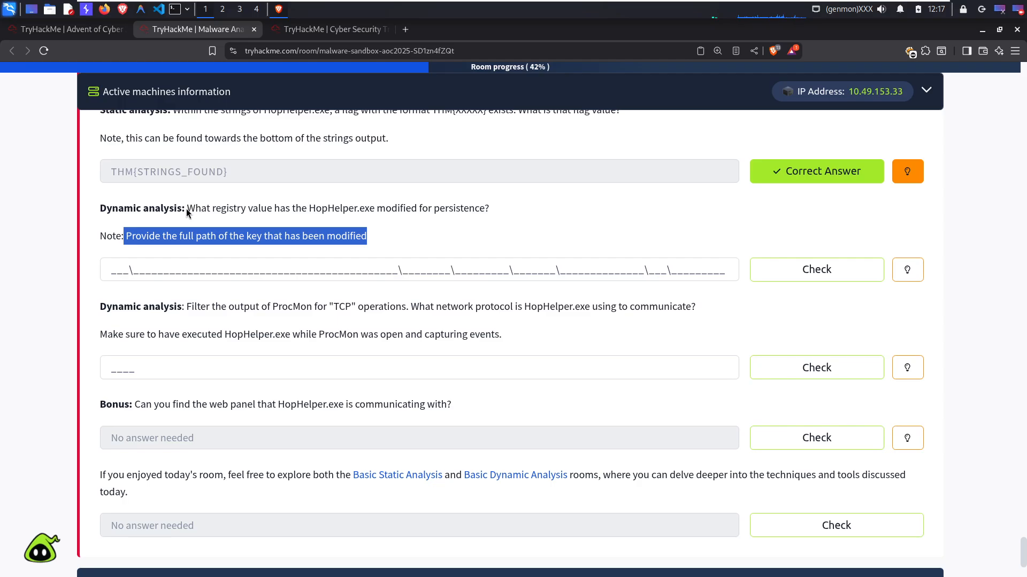
pyautogui.moveTo(187, 211); pyautogui.dragTo(504, 224)
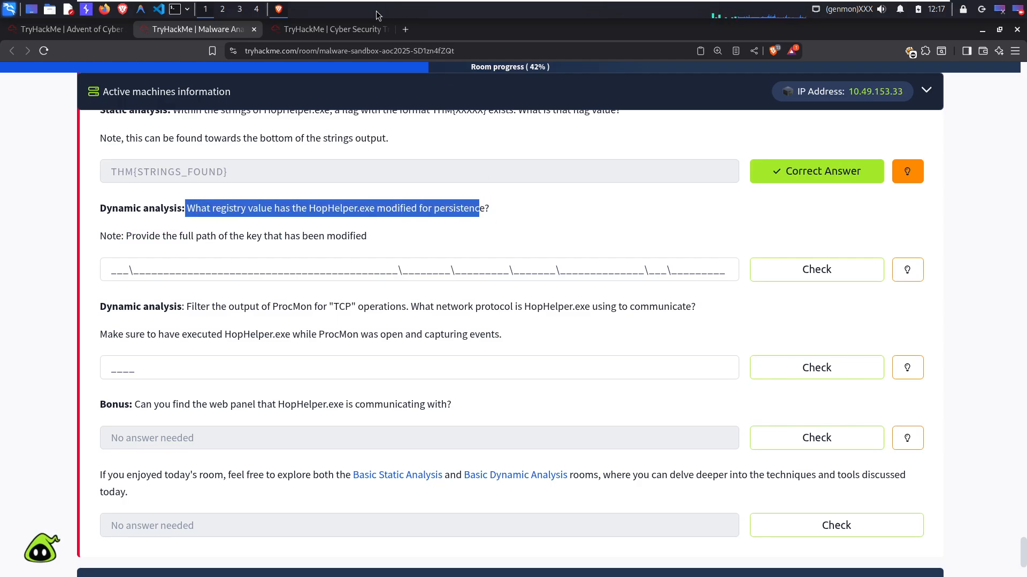
# - Compare the two registry shots in the sandbox's Regshot and check the datetime and computer lines of the text report
pyautogui.click(321, 29)
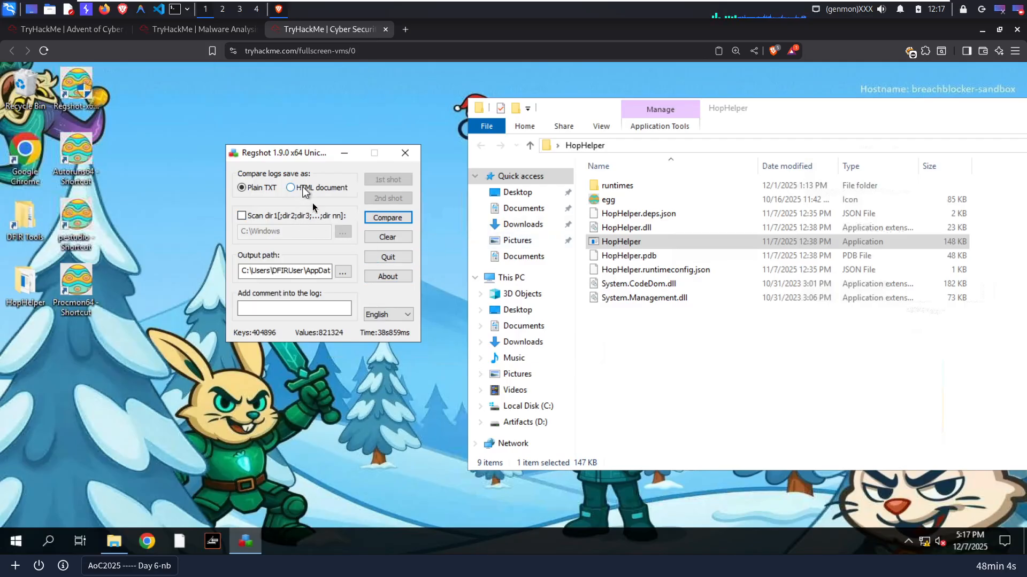
pyautogui.click(397, 219)
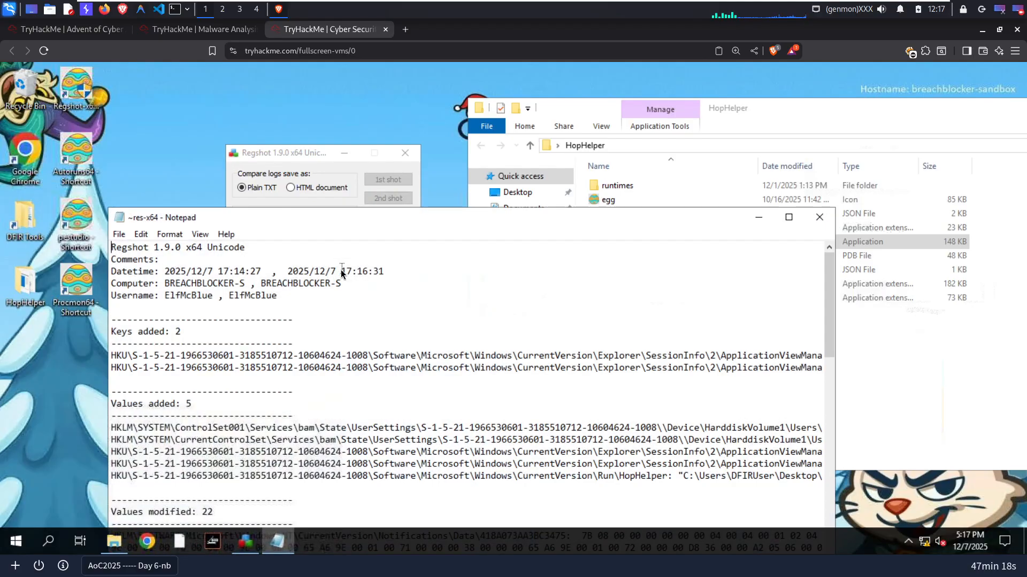
pyautogui.moveTo(300, 221); pyautogui.dragTo(380, 89)
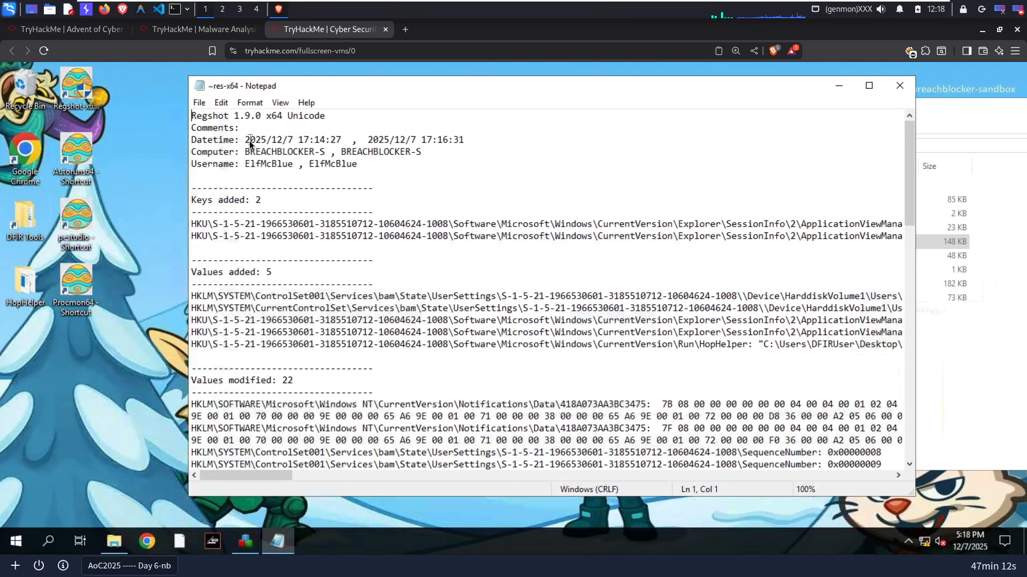
pyautogui.moveTo(245, 138); pyautogui.dragTo(432, 140)
pyautogui.moveTo(250, 151); pyautogui.dragTo(304, 150)
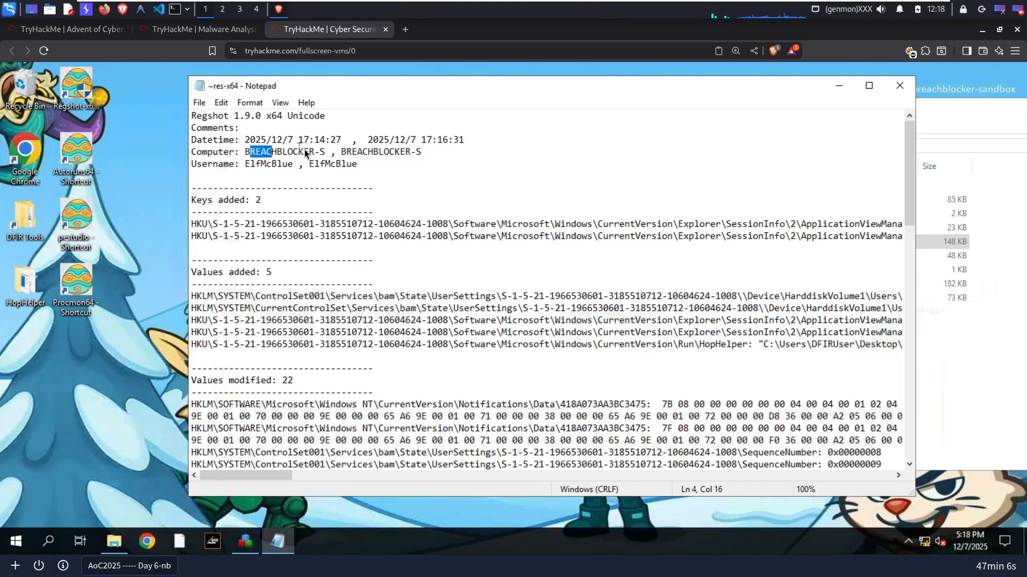
# - Examine the Regshot report's computer and username lines and the entries under Keys added and Values added
pyautogui.click(363, 152)
pyautogui.keyDown('shift'); pyautogui.click(431, 153); pyautogui.keyUp('shift')
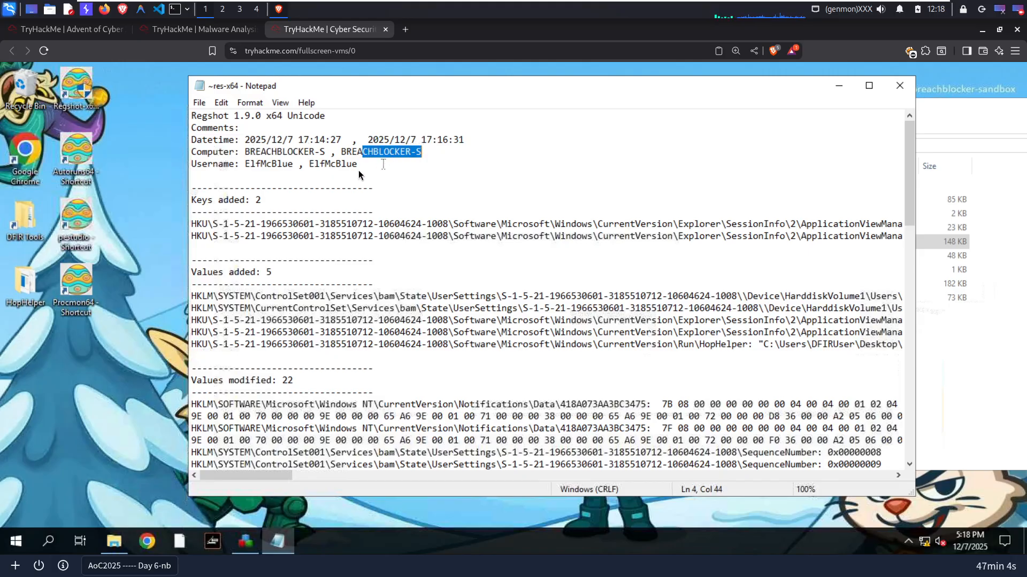
pyautogui.moveTo(246, 165); pyautogui.dragTo(358, 167)
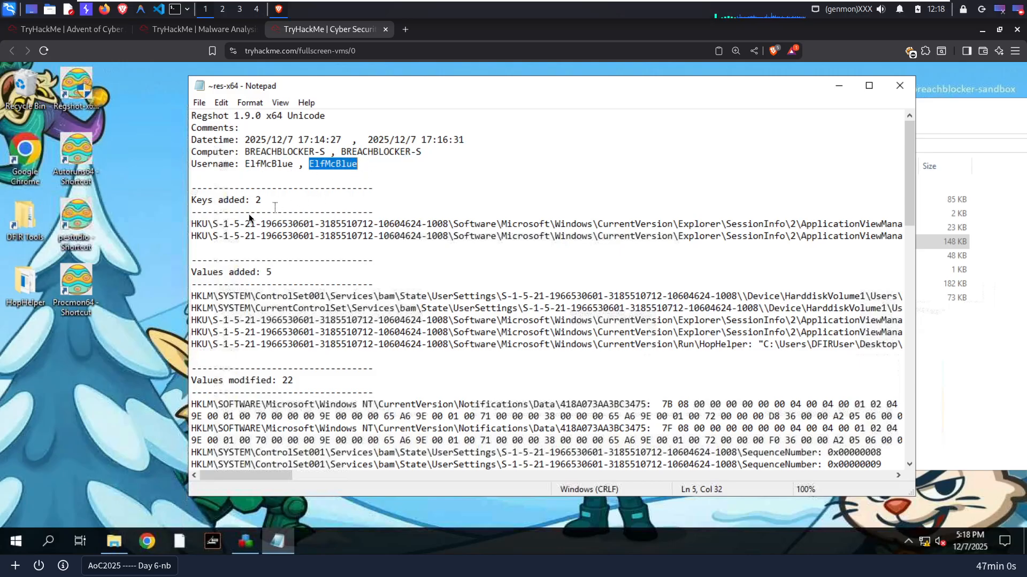
pyautogui.moveTo(193, 210); pyautogui.dragTo(244, 309)
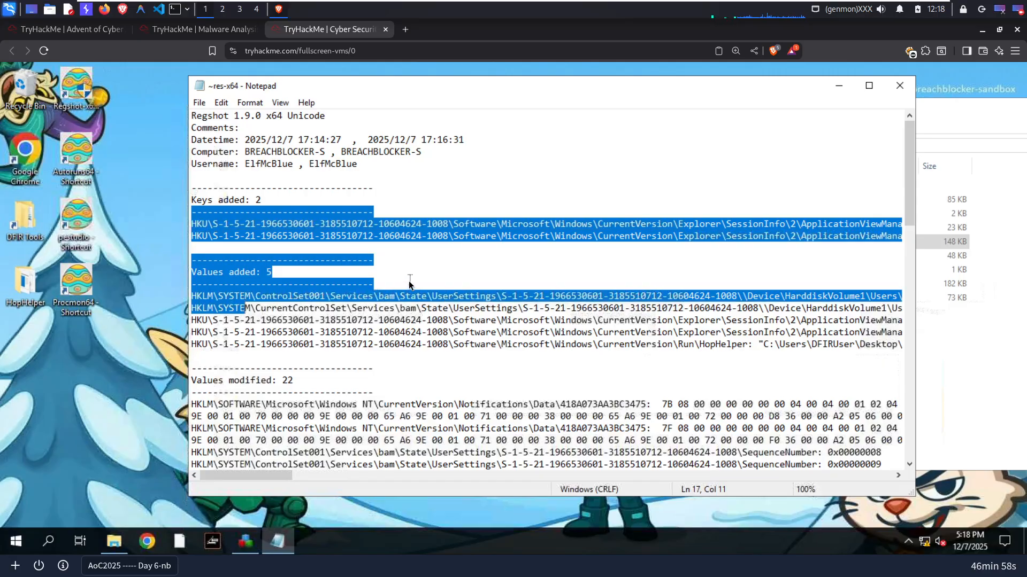
pyautogui.click(261, 213)
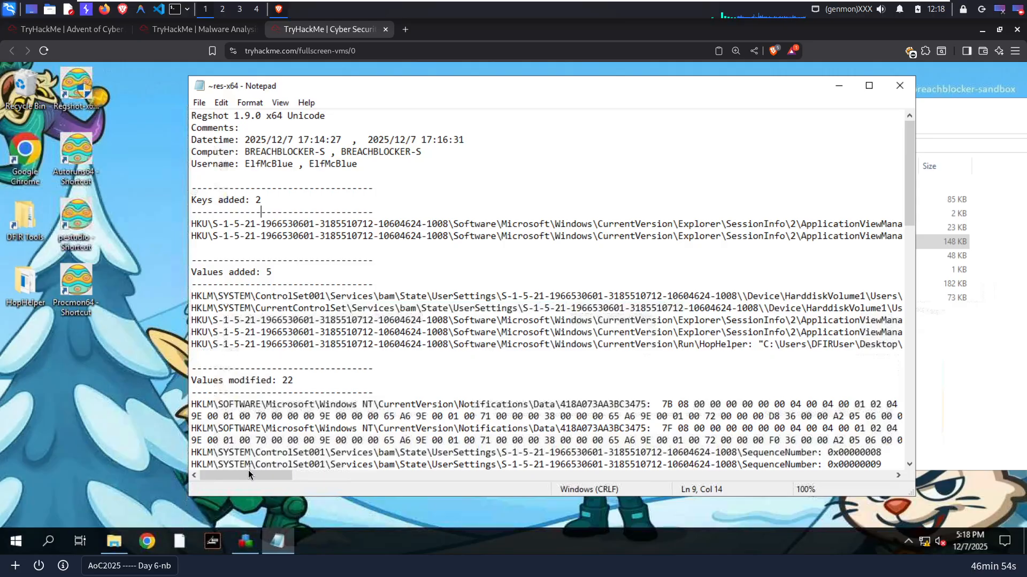
pyautogui.moveTo(248, 473); pyautogui.dragTo(227, 465)
pyautogui.moveTo(273, 273); pyautogui.dragTo(193, 274)
pyautogui.moveTo(243, 469); pyautogui.dragTo(300, 470)
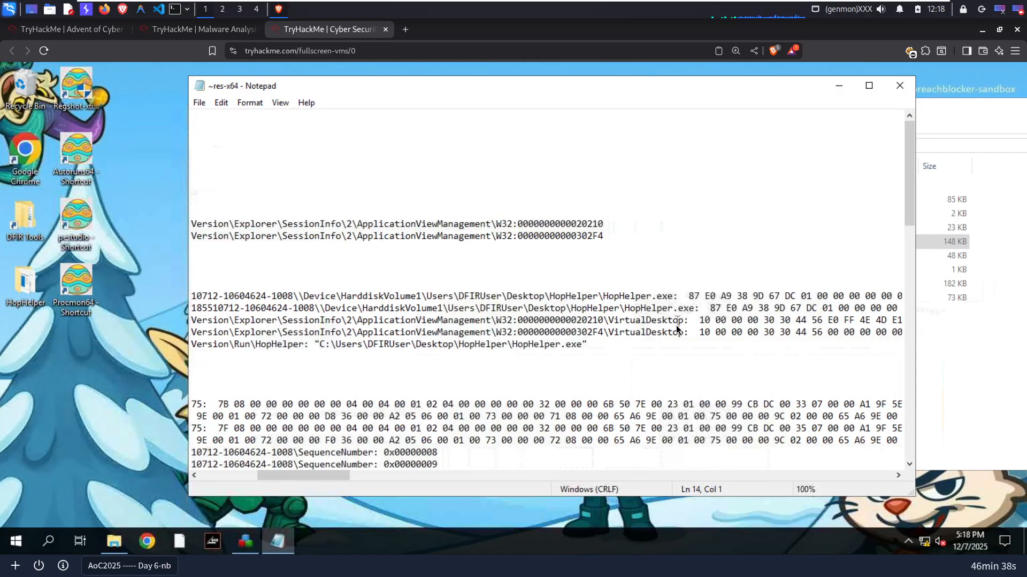
# - Search the Regshot report downward for every occurrence of HopHelper.exe
pyautogui.click(647, 307)
pyautogui.moveTo(694, 310); pyautogui.dragTo(627, 314)
pyautogui.hotkey('ctrl', 'f')
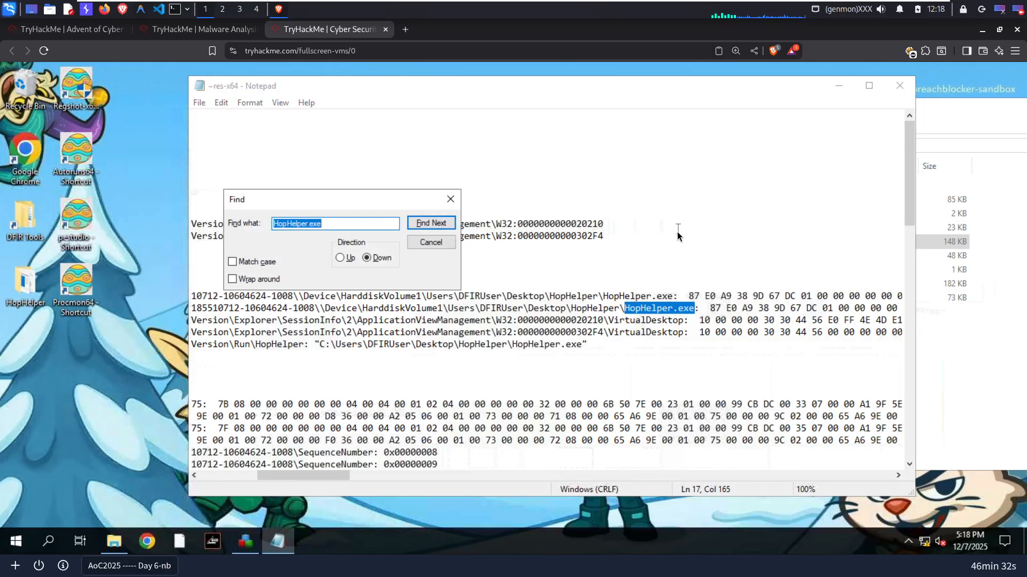
pyautogui.click(426, 226)
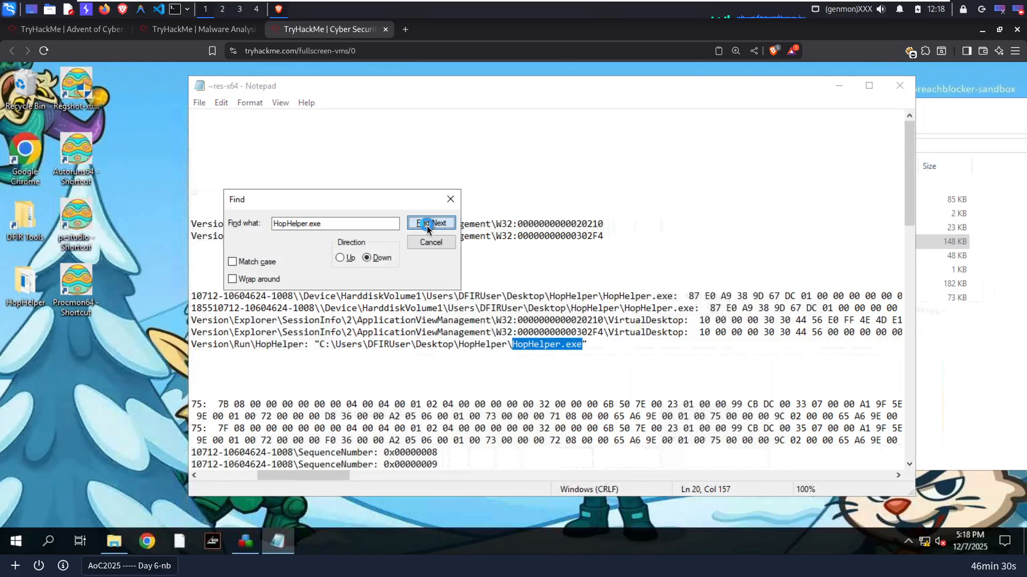
pyautogui.click(426, 226)
pyautogui.click(425, 227)
pyautogui.click(426, 227)
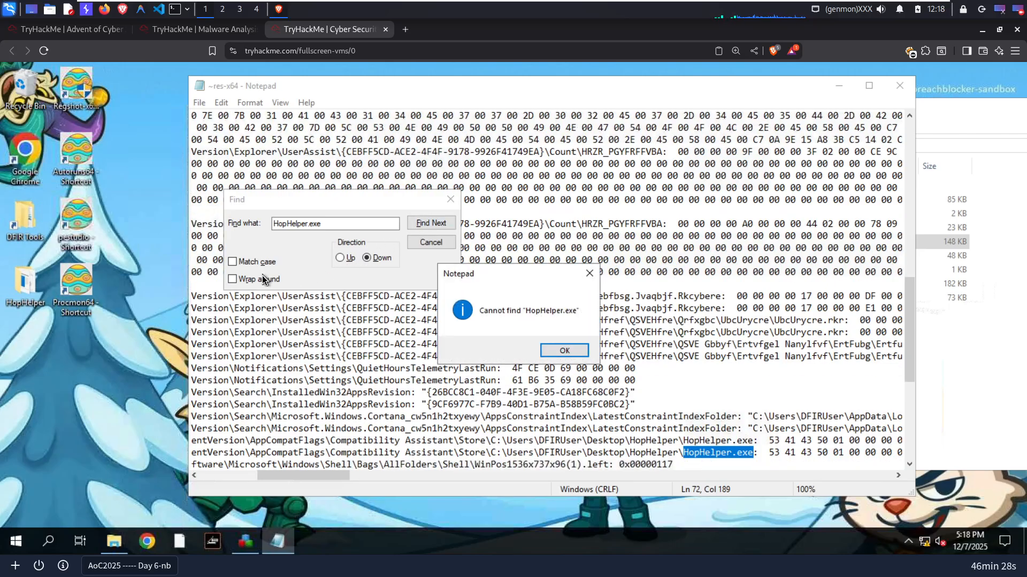
pyautogui.click(564, 350)
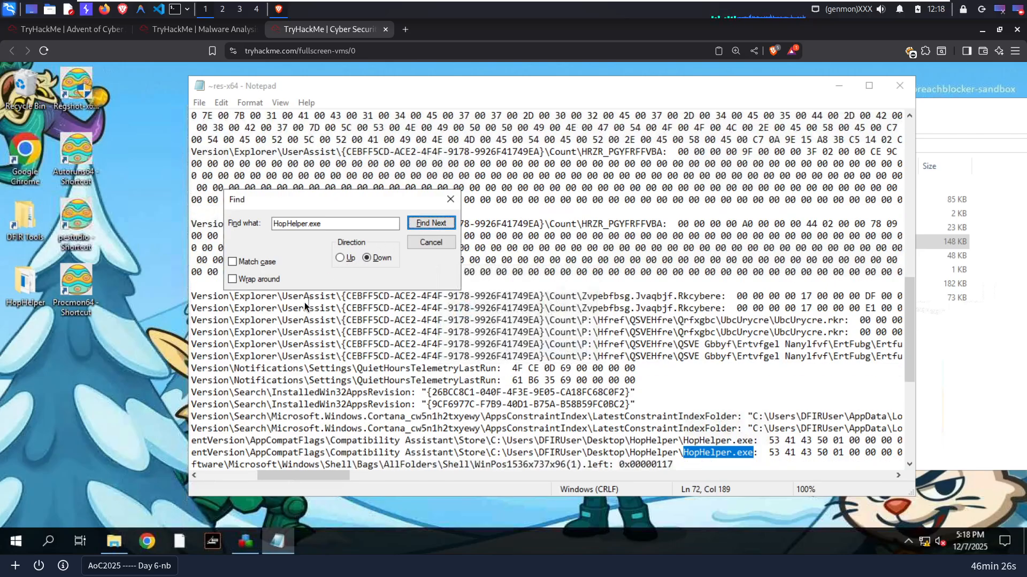
# - Enable Wrap around for the HopHelper.exe search and cycle through its matches again from the start
pyautogui.click(275, 280)
pyautogui.click(425, 221)
pyautogui.click(431, 223)
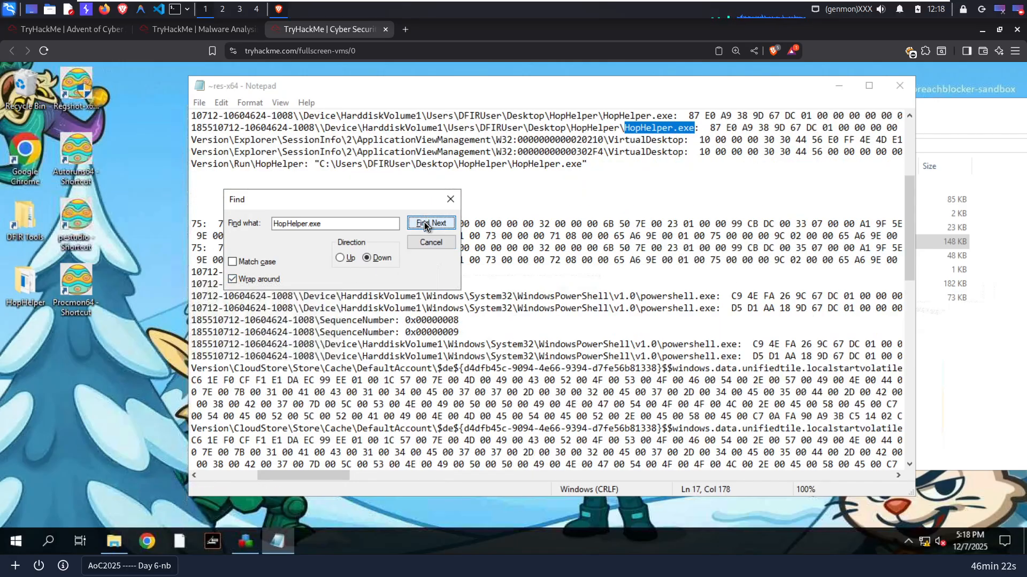
pyautogui.click(431, 223)
pyautogui.click(426, 225)
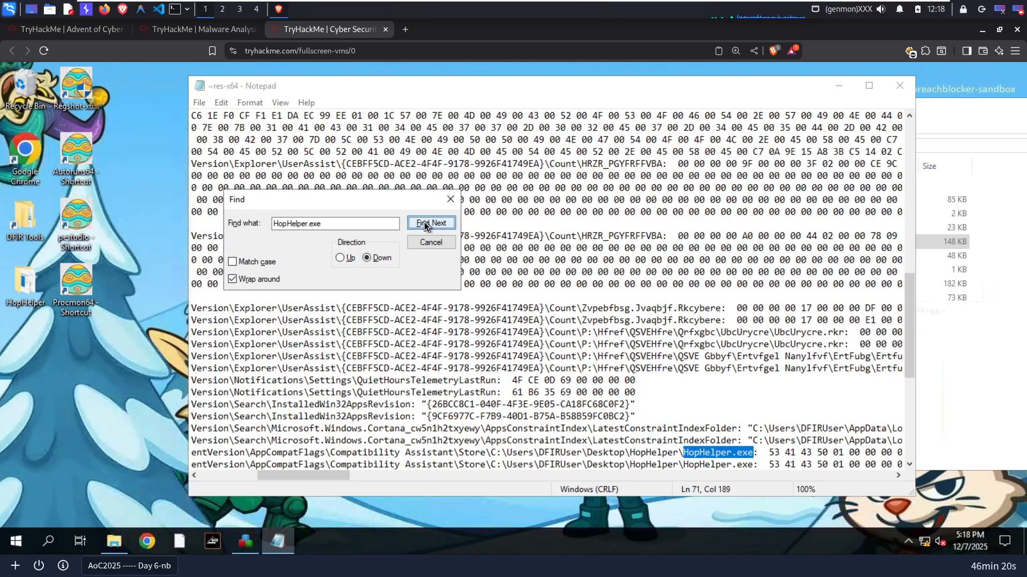
pyautogui.click(425, 225)
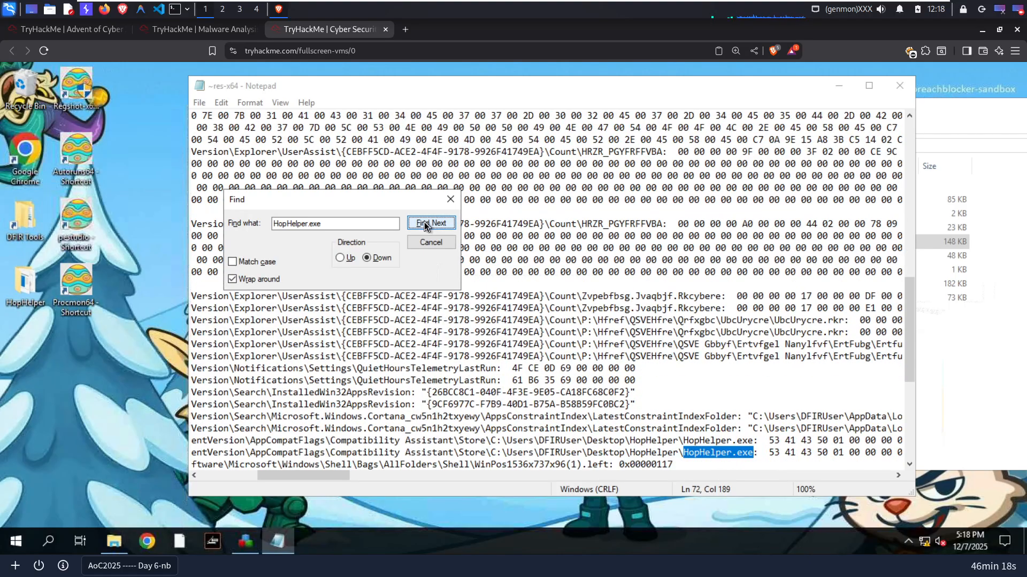
pyautogui.click(425, 225)
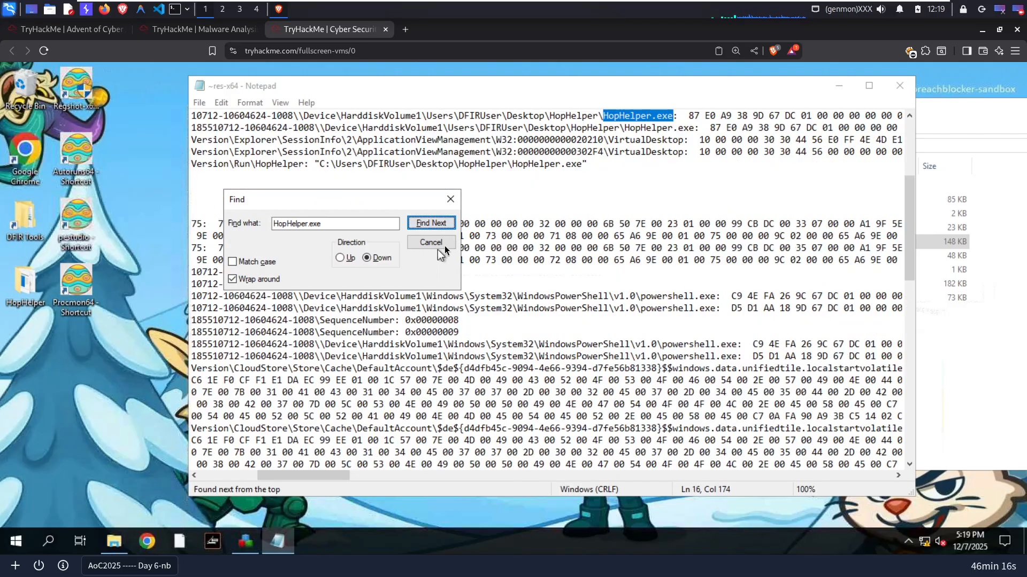
# - Move through the HopHelper.exe matches under Values added to the CurrentVersion\Run entry and inspect its full registry path
pyautogui.click(341, 477)
pyautogui.moveTo(332, 476); pyautogui.dragTo(363, 448)
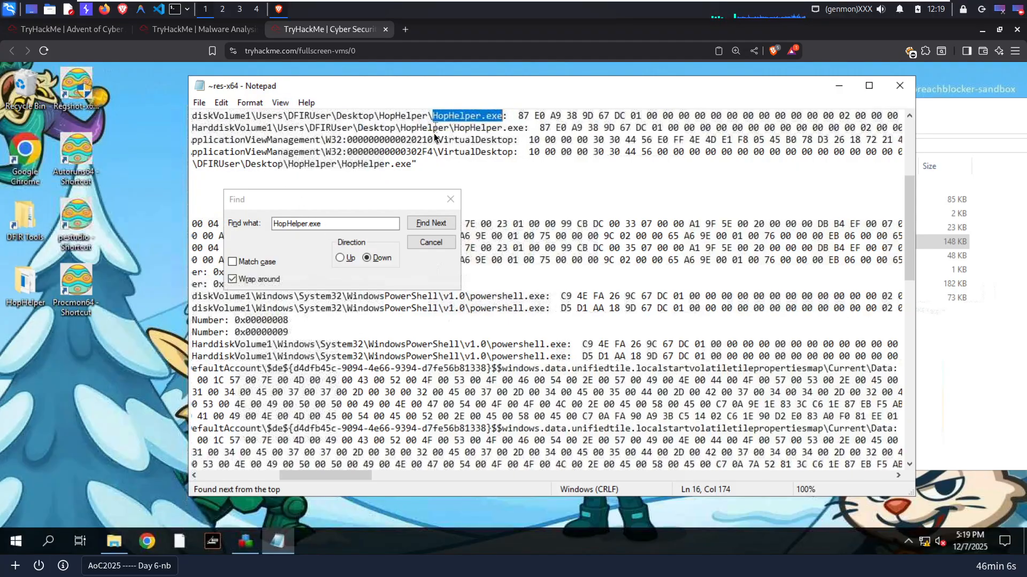
pyautogui.click(427, 225)
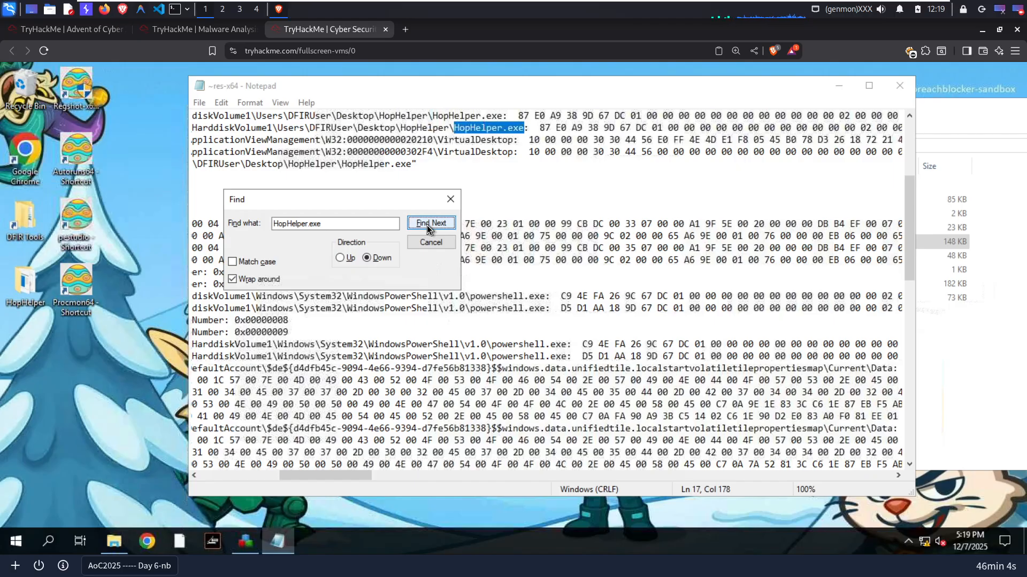
pyautogui.click(427, 226)
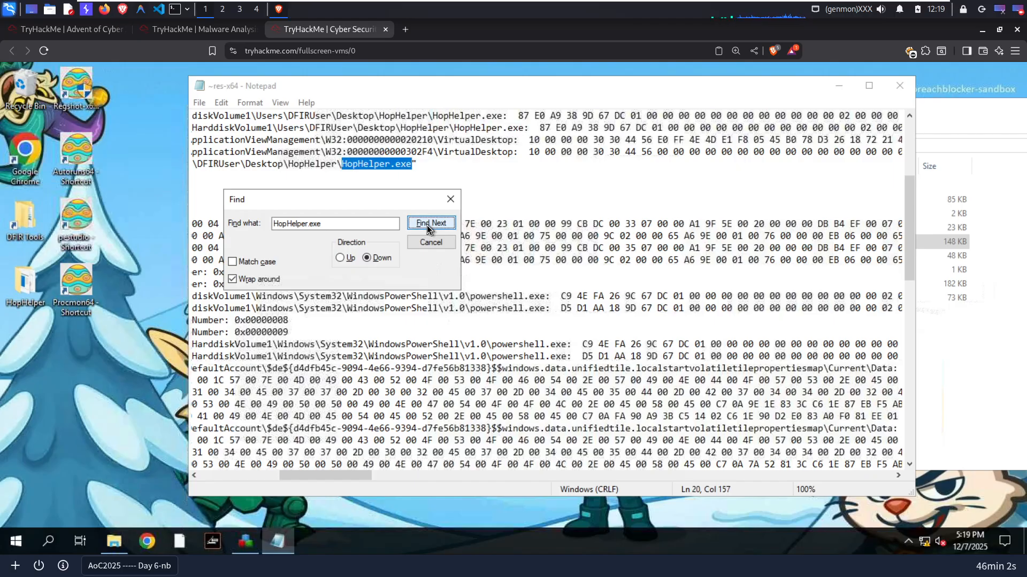
pyautogui.moveTo(294, 471); pyautogui.dragTo(187, 472)
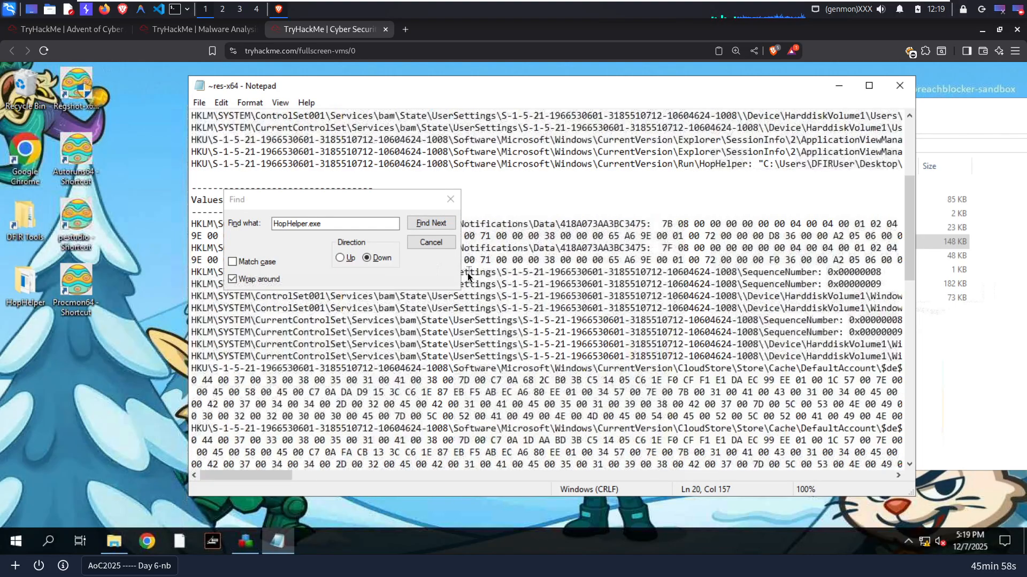
pyautogui.moveTo(695, 169); pyautogui.dragTo(676, 167)
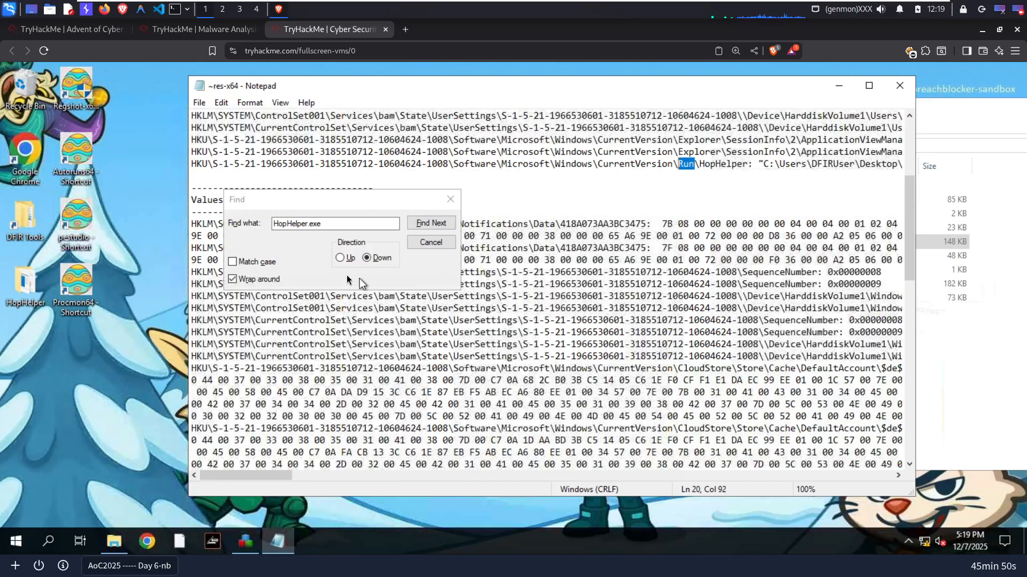
pyautogui.click(214, 165)
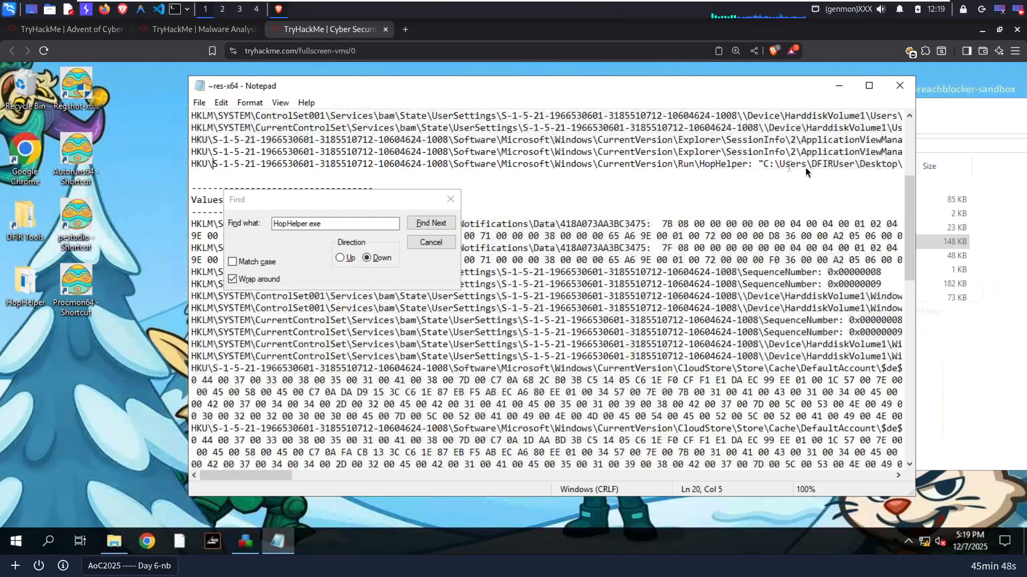
# - Copy the full HKU path ending in CurrentVersion\Run\HopHelper from the report and submit it as the TryHackMe registry persistence answer
pyautogui.moveTo(747, 165); pyautogui.dragTo(191, 165)
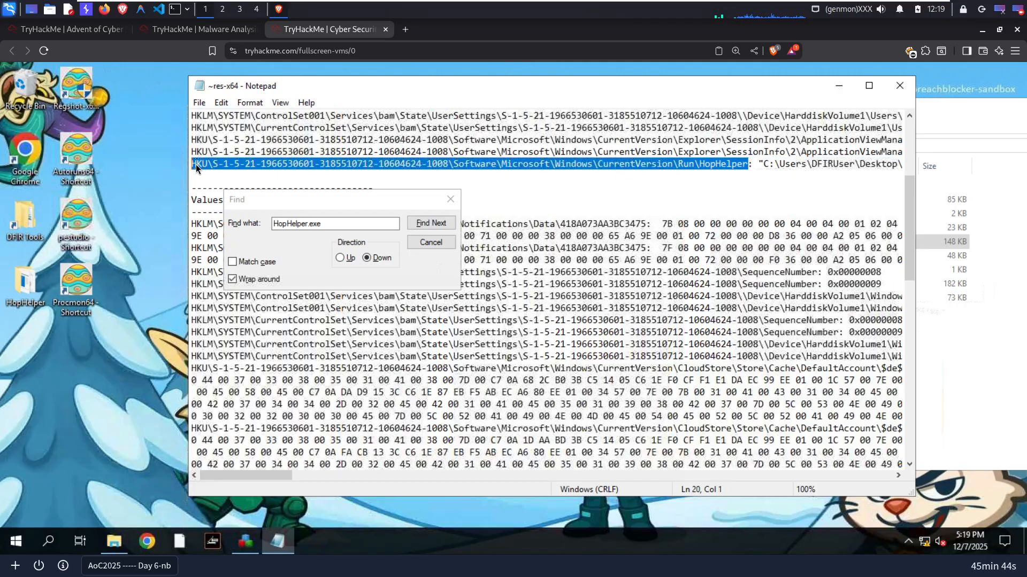
pyautogui.rightClick(196, 165)
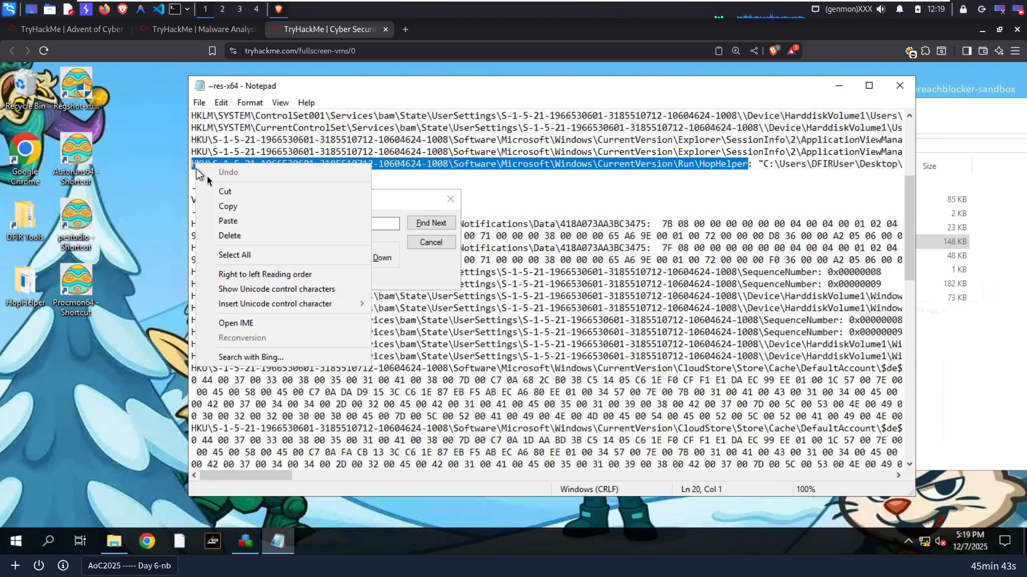
pyautogui.click(227, 207)
pyautogui.click(162, 30)
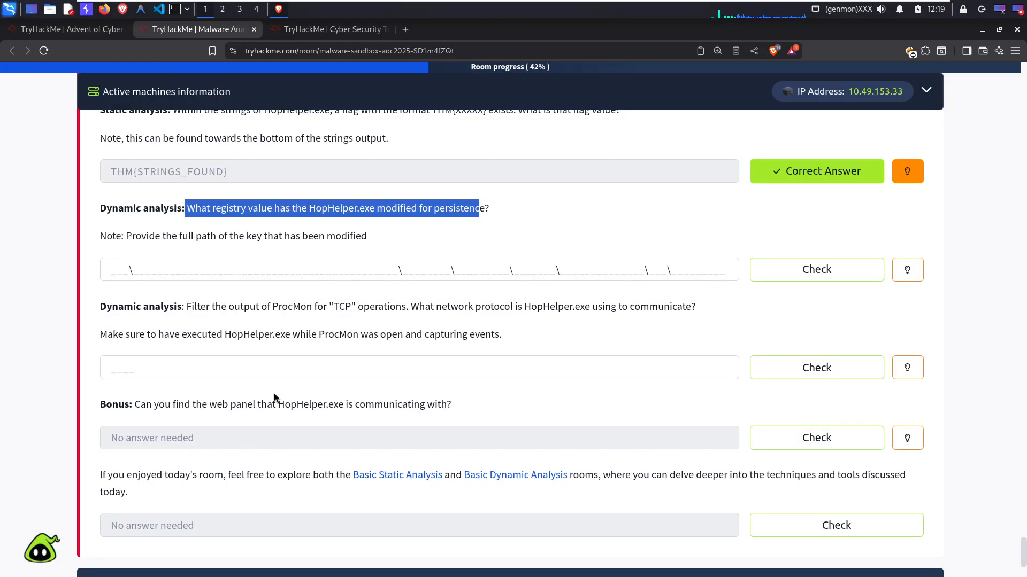
pyautogui.click(161, 269)
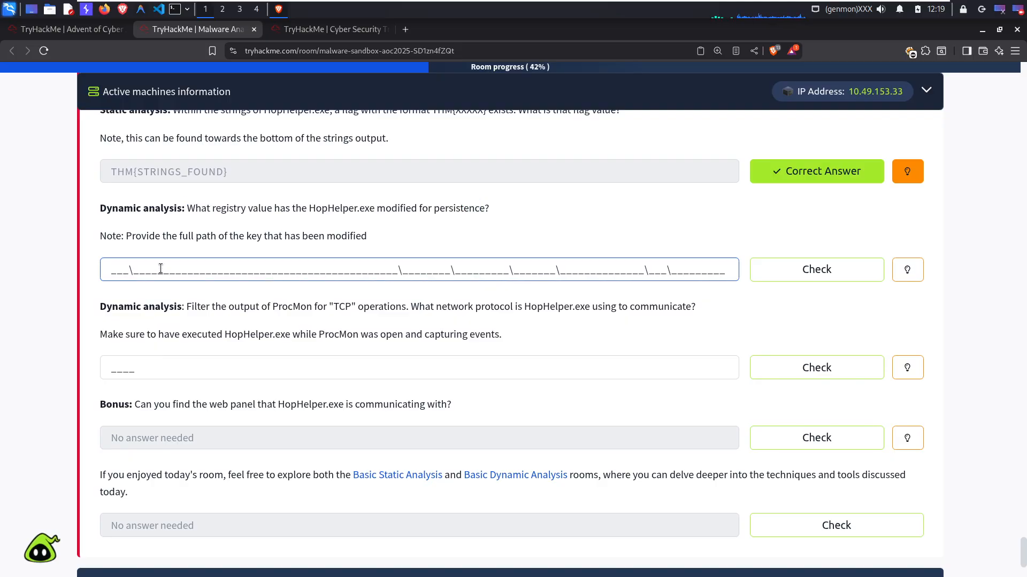
pyautogui.hotkey('ctrl', 'v')
pyautogui.click(789, 275)
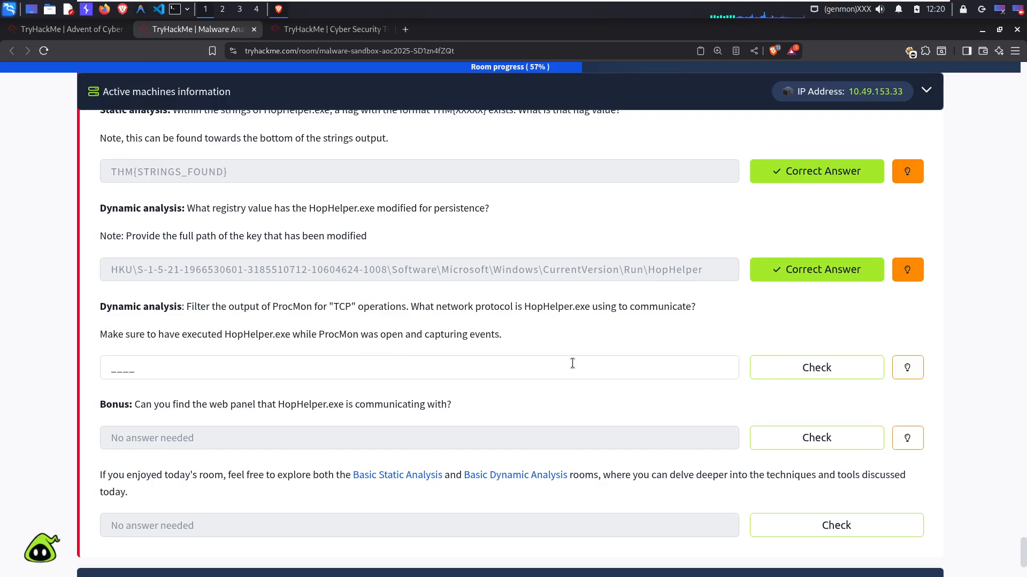
# - Return to the sandbox machine and close the Find dialog, the comparison report and Regshot
pyautogui.click(296, 31)
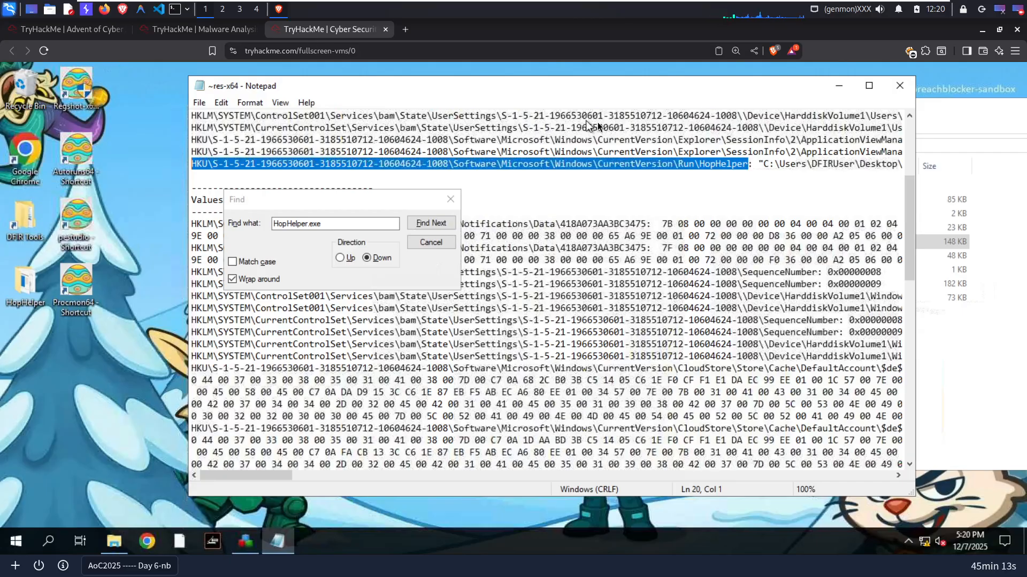
pyautogui.click(450, 198)
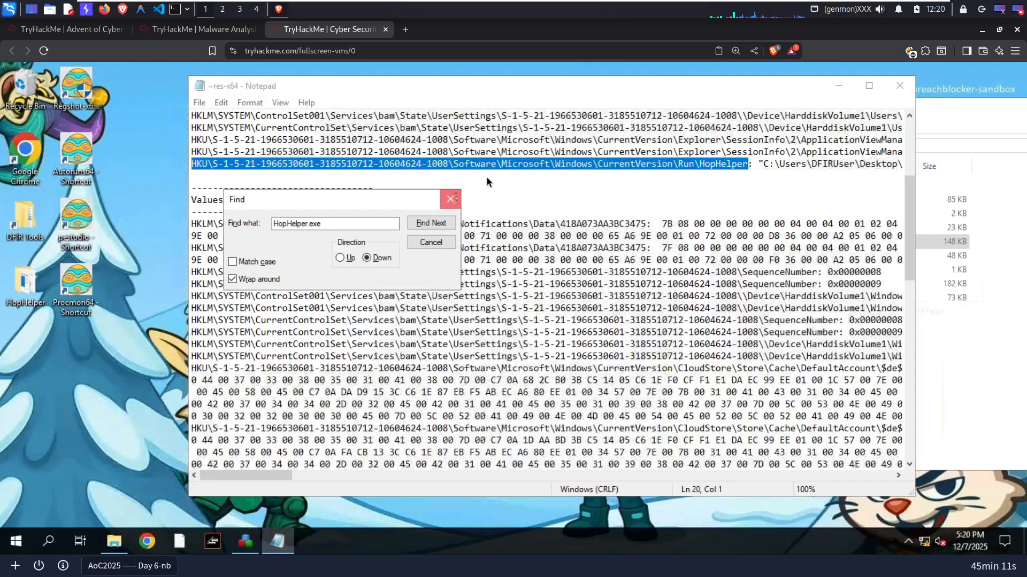
pyautogui.click(899, 86)
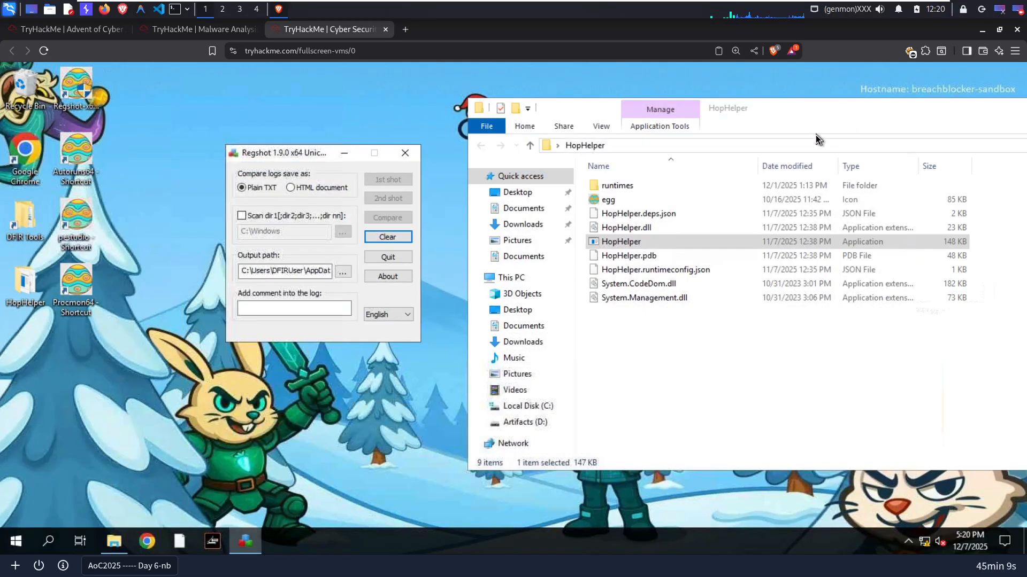
pyautogui.click(404, 157)
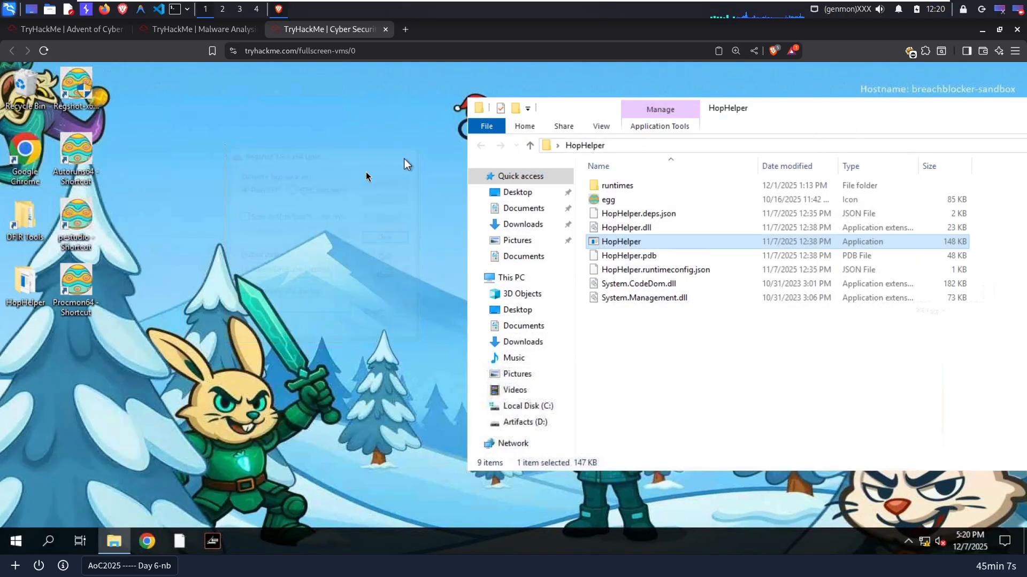
pyautogui.doubleClick(75, 285)
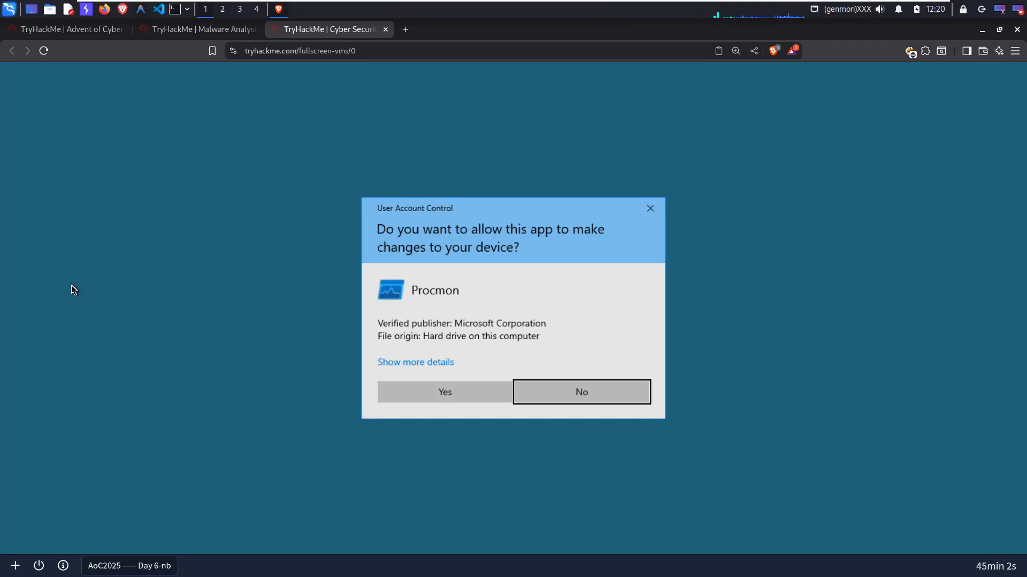
pyautogui.click(463, 394)
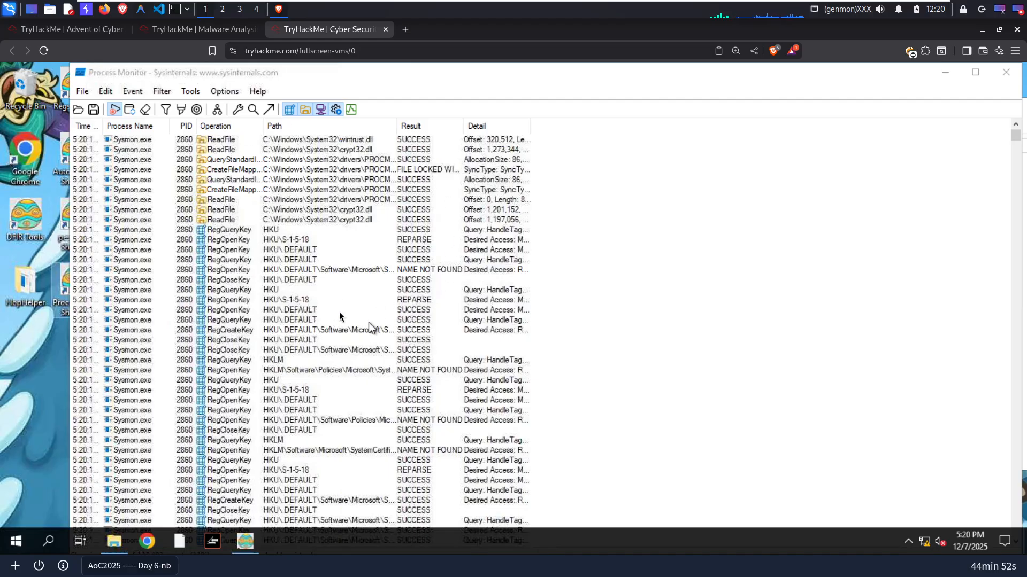
pyautogui.scroll(-3, 618, 236)
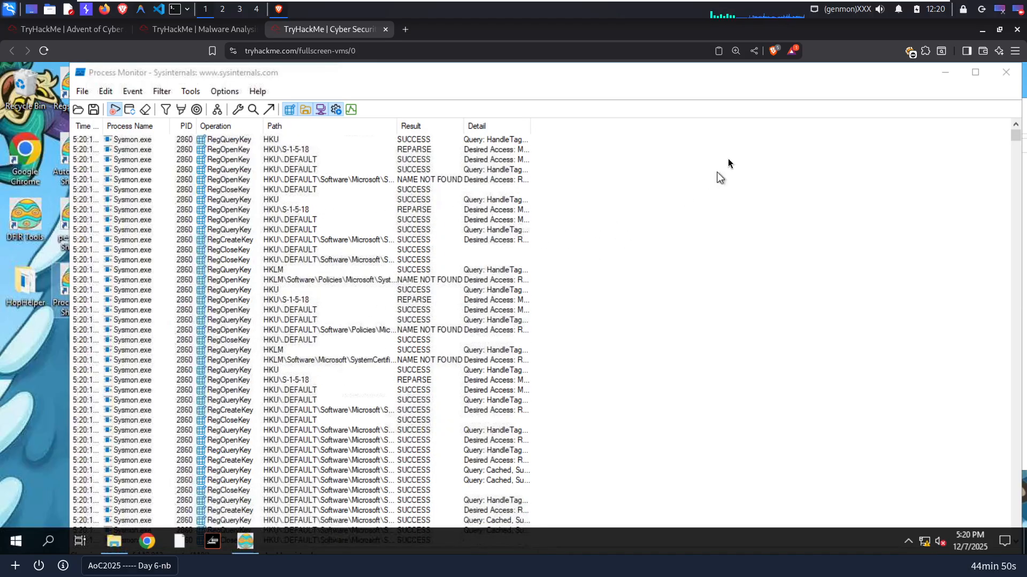
pyautogui.click(1005, 75)
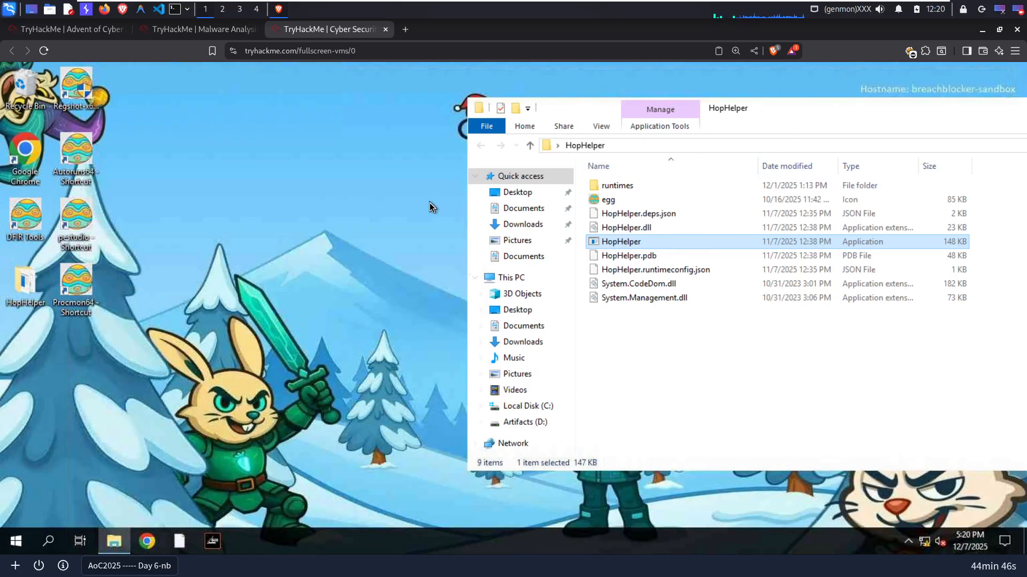
# - Start Procmon64 with administrator approval and minimize it while it captures events, leaving the HopHelper folder accessible
pyautogui.doubleClick(74, 287)
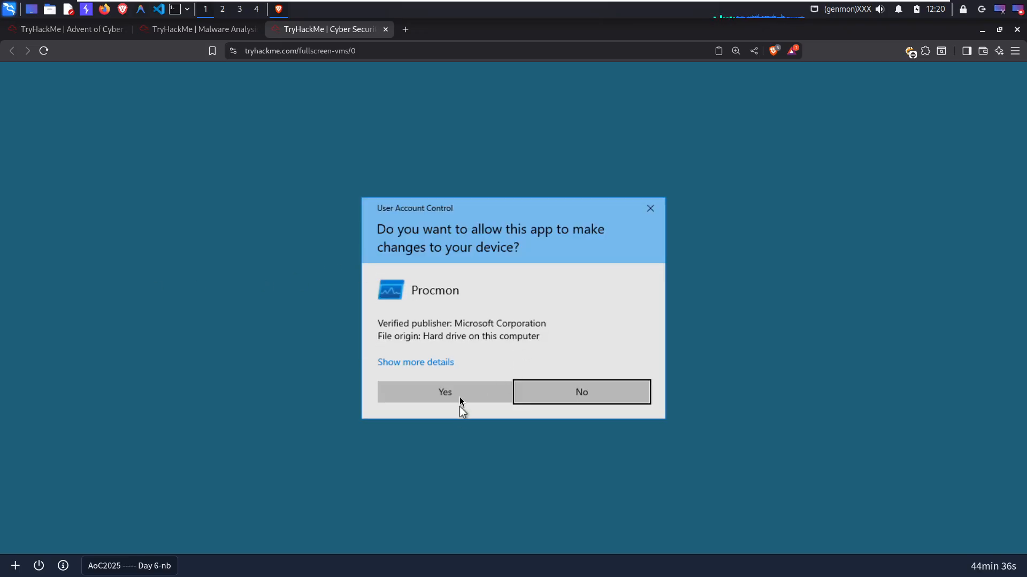
pyautogui.click(460, 398)
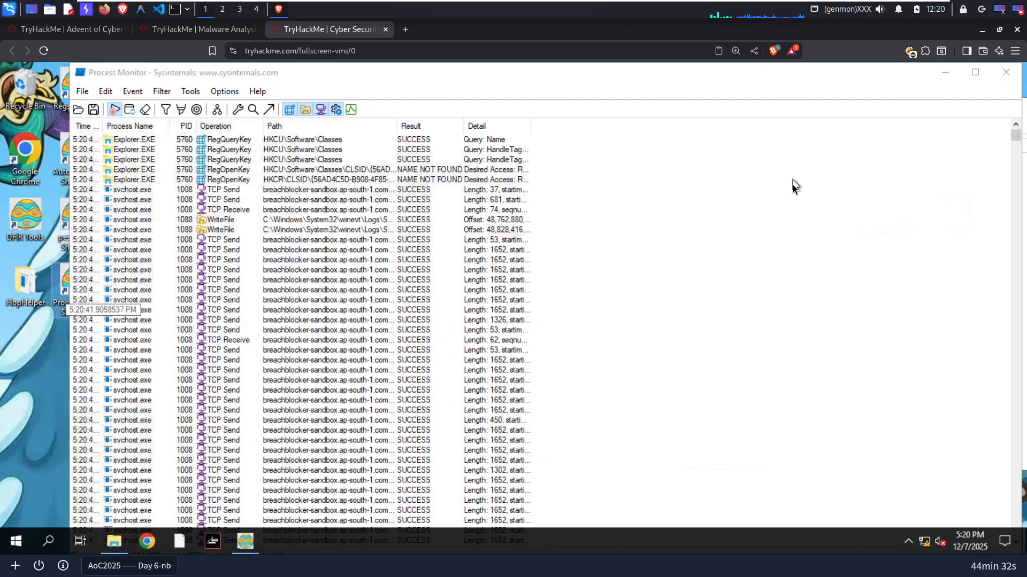
pyautogui.click(948, 71)
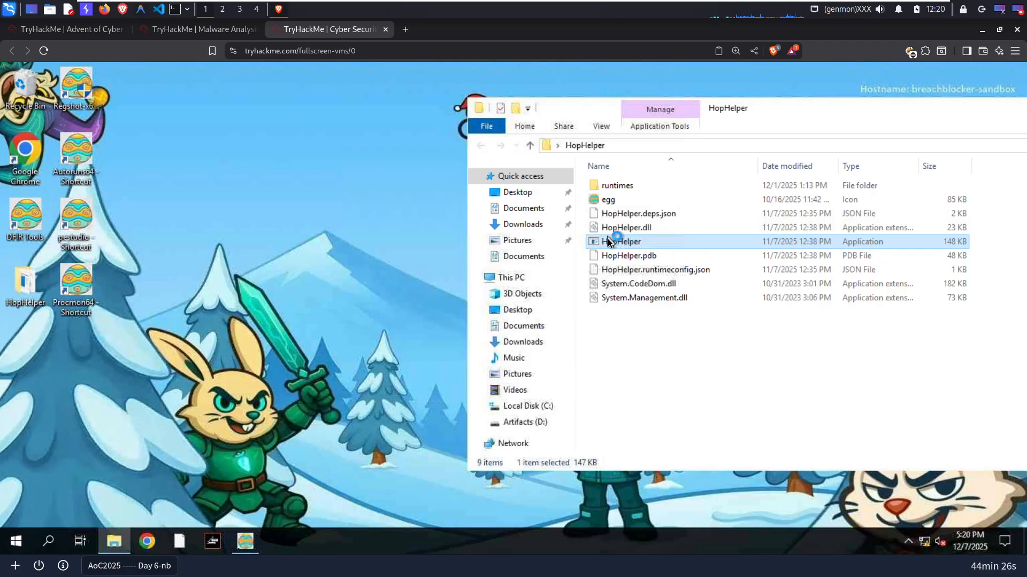
# - Return to Process Monitor, dismiss HopHelper's message box and stop the event capture
pyautogui.click(251, 543)
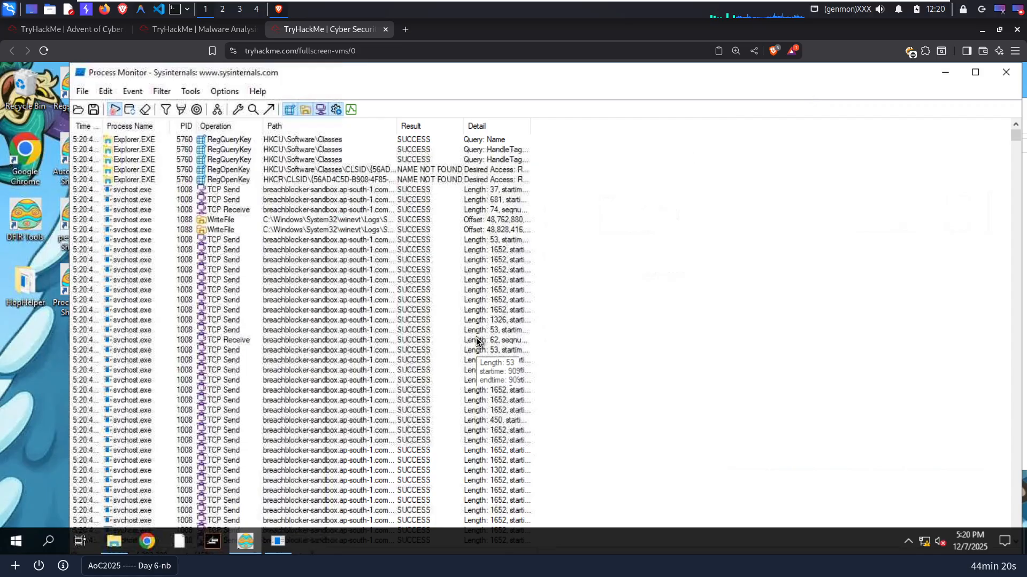
pyautogui.click(272, 540)
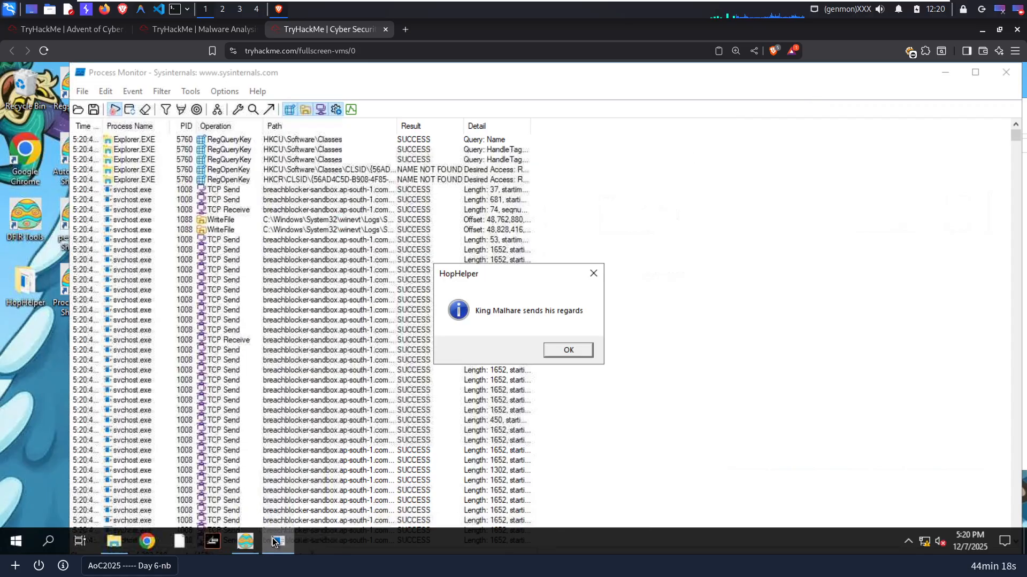
pyautogui.click(557, 354)
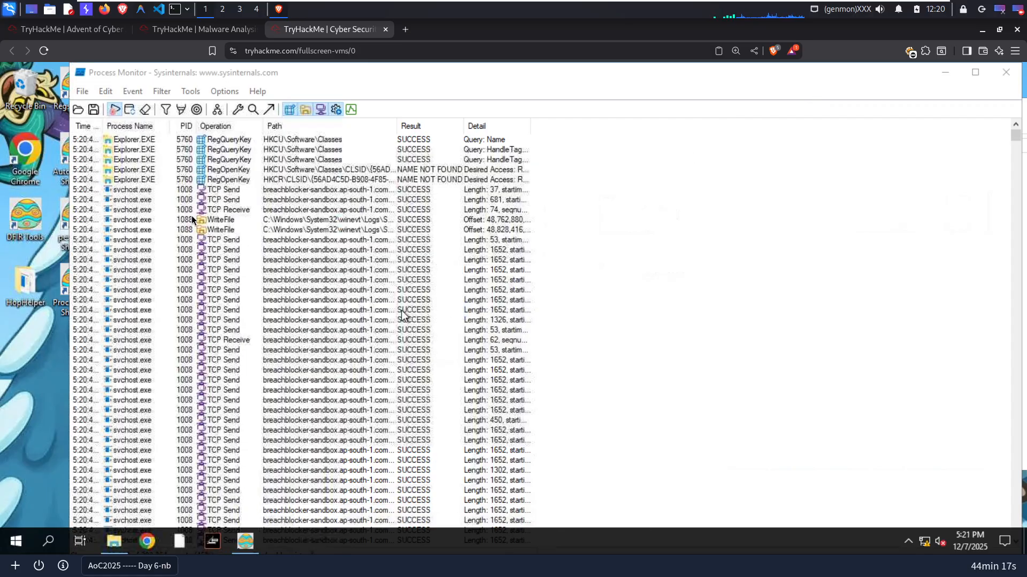
pyautogui.click(117, 111)
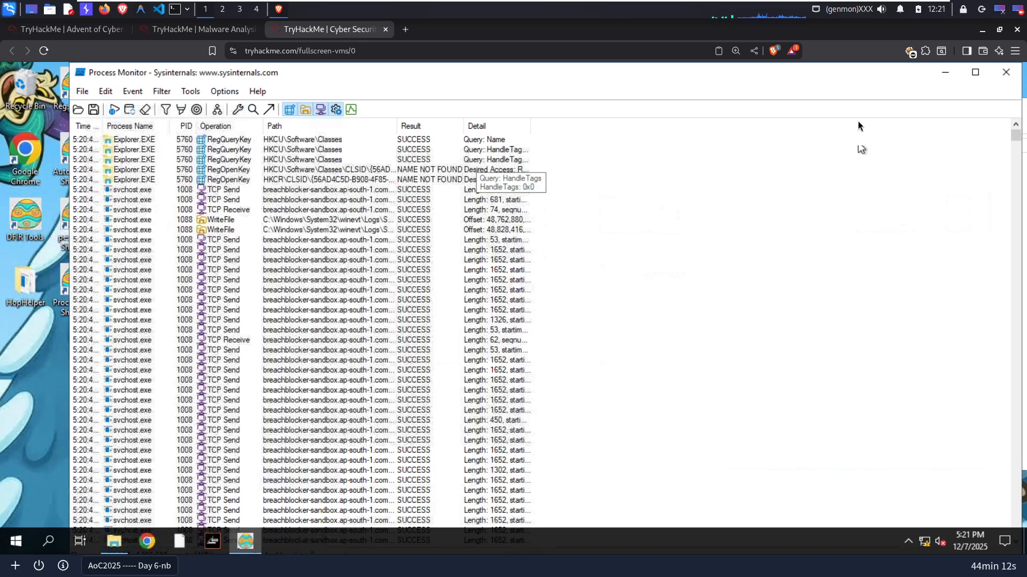
# - Look through the unfiltered captured events from the end of the list upward, checking process names and operations
pyautogui.moveTo(1015, 136); pyautogui.dragTo(1021, 543)
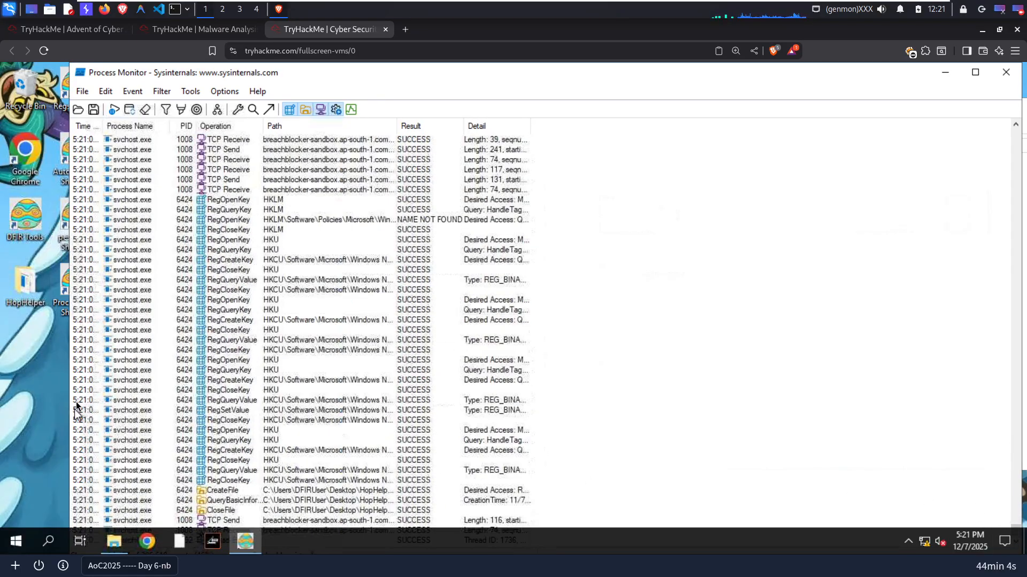
pyautogui.scroll(9, 154, 328)
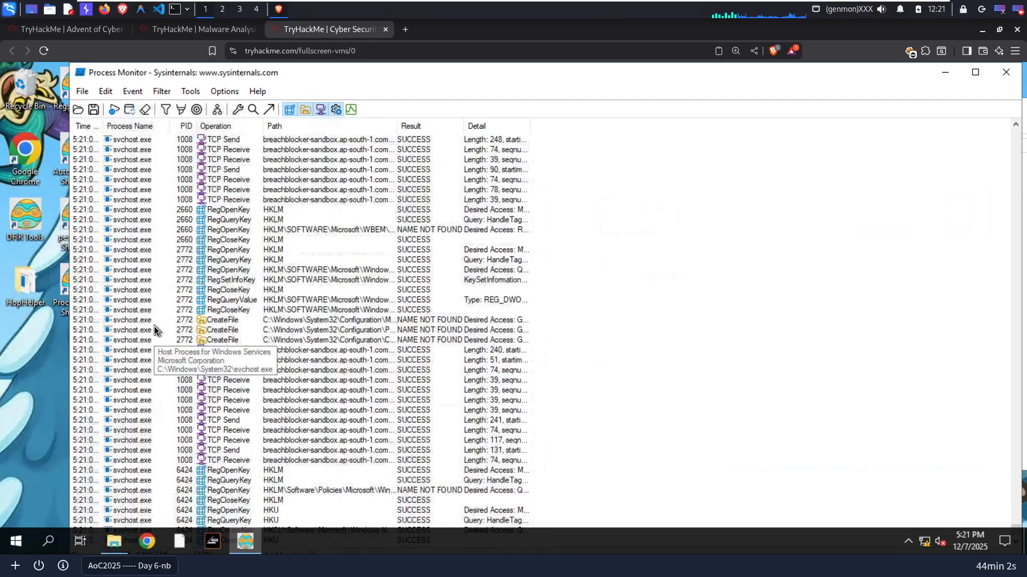
pyautogui.scroll(17, 154, 327)
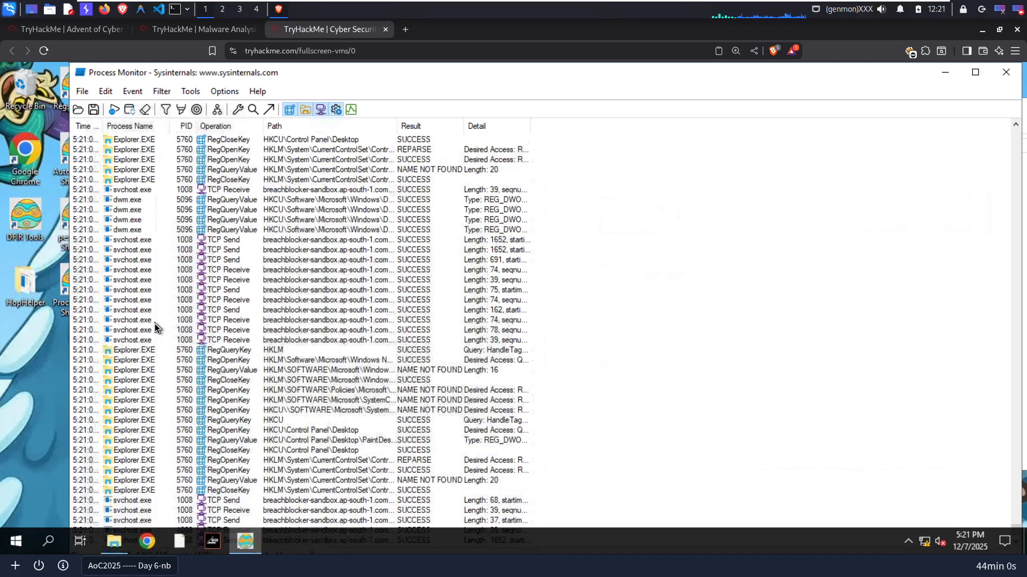
pyautogui.scroll(15, 155, 327)
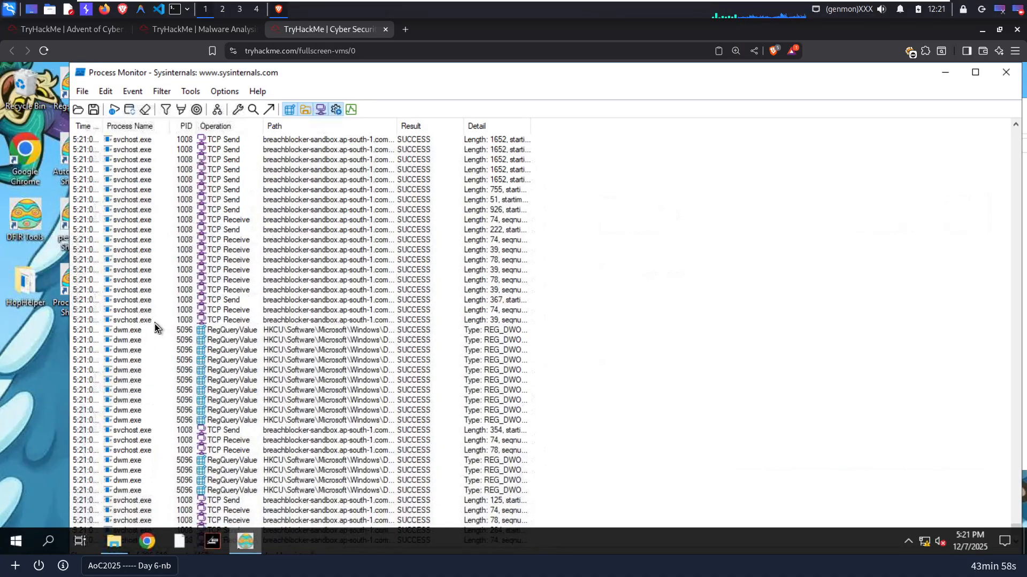
pyautogui.scroll(15, 155, 327)
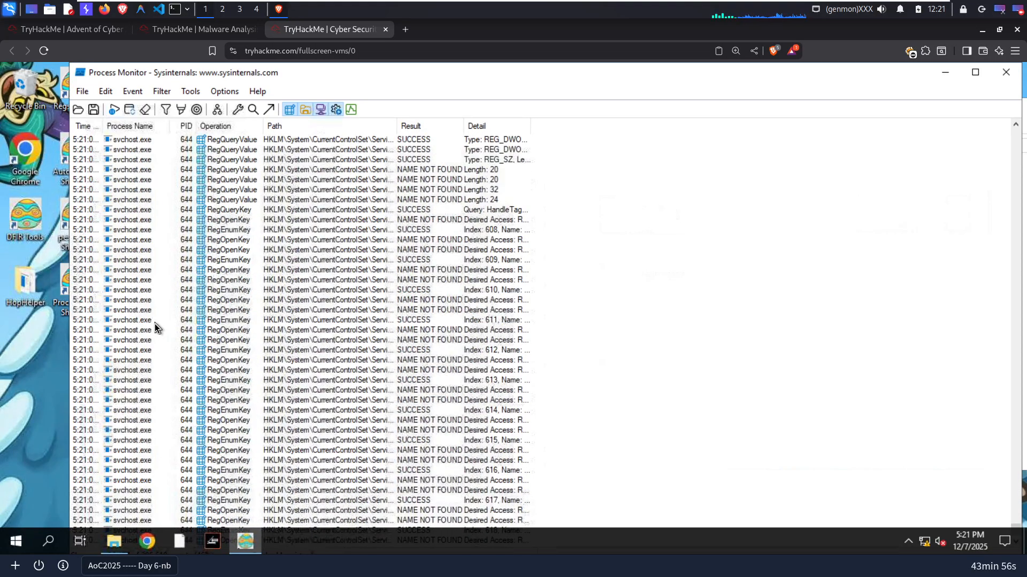
pyautogui.scroll(20, 155, 323)
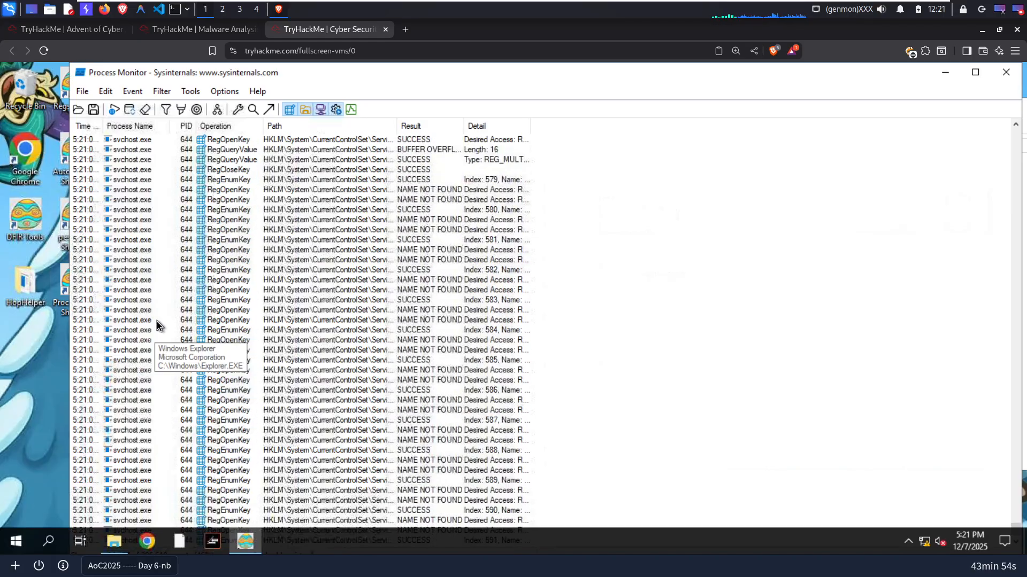
pyautogui.scroll(10, 155, 323)
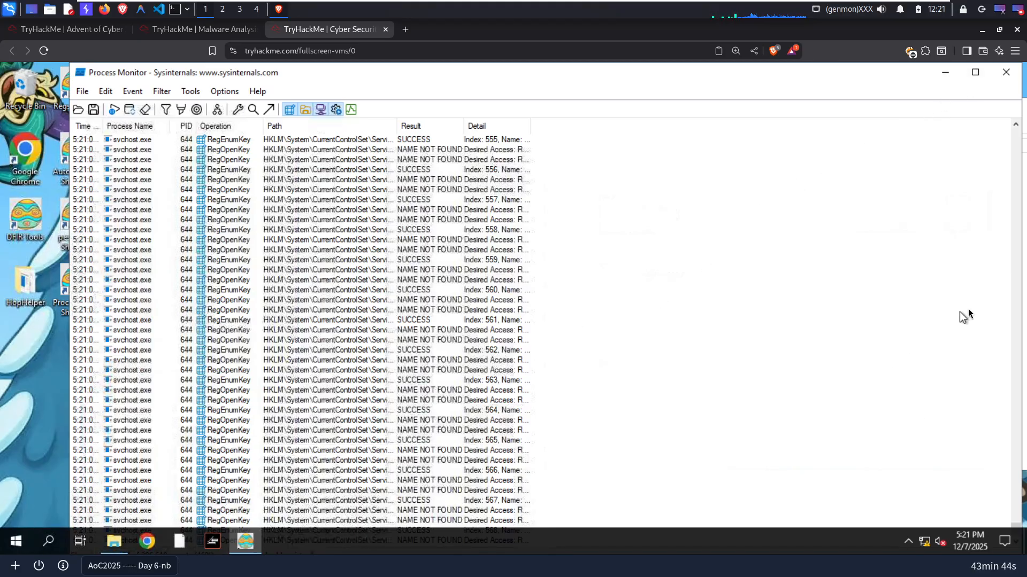
# - Reposition and maximize the Process Monitor window so the whole event list and status bar fit on the sandbox desktop
pyautogui.moveTo(872, 79); pyautogui.dragTo(744, 102)
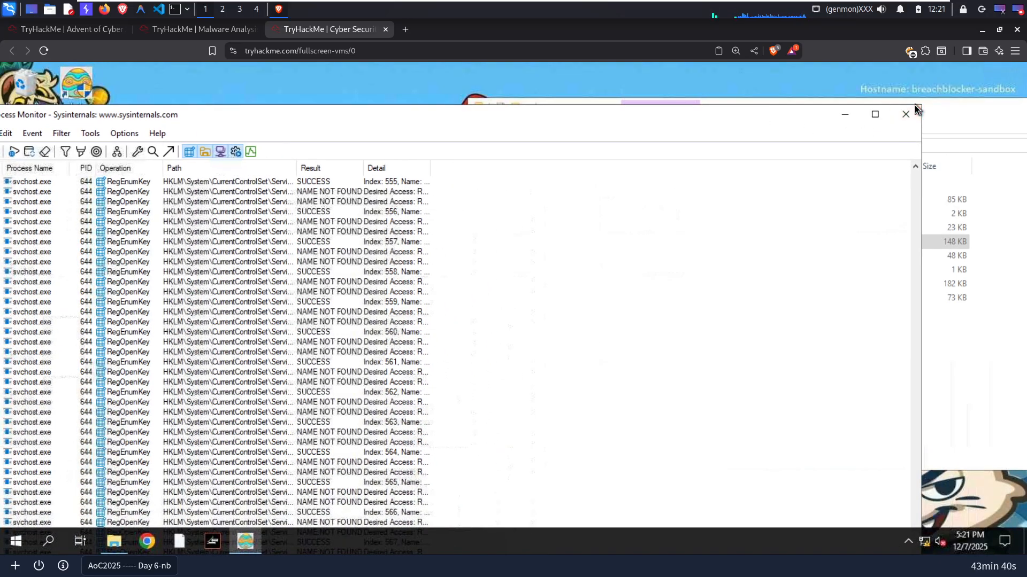
pyautogui.moveTo(922, 107); pyautogui.dragTo(627, 159)
pyautogui.moveTo(465, 169); pyautogui.dragTo(625, 108)
pyautogui.moveTo(664, 75); pyautogui.dragTo(669, 62)
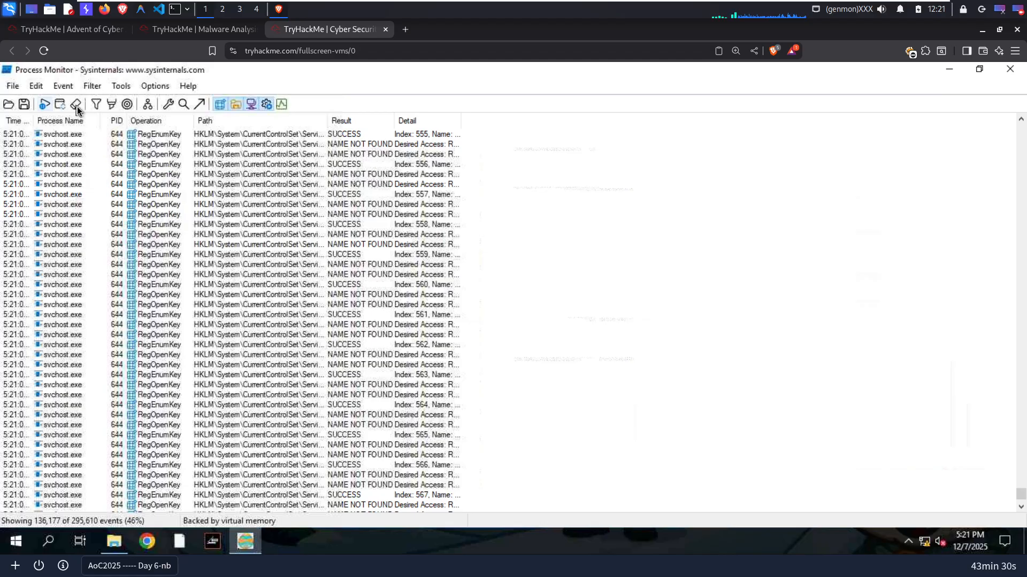
# - Add and apply a filter that includes only events whose Process Name is HopHelper.exe
pyautogui.click(97, 107)
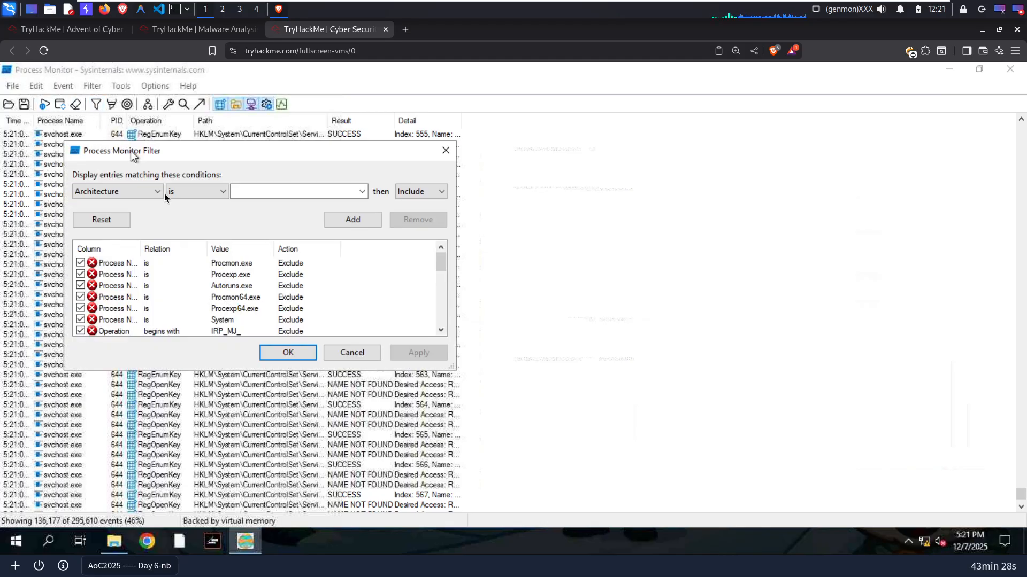
pyautogui.click(131, 189)
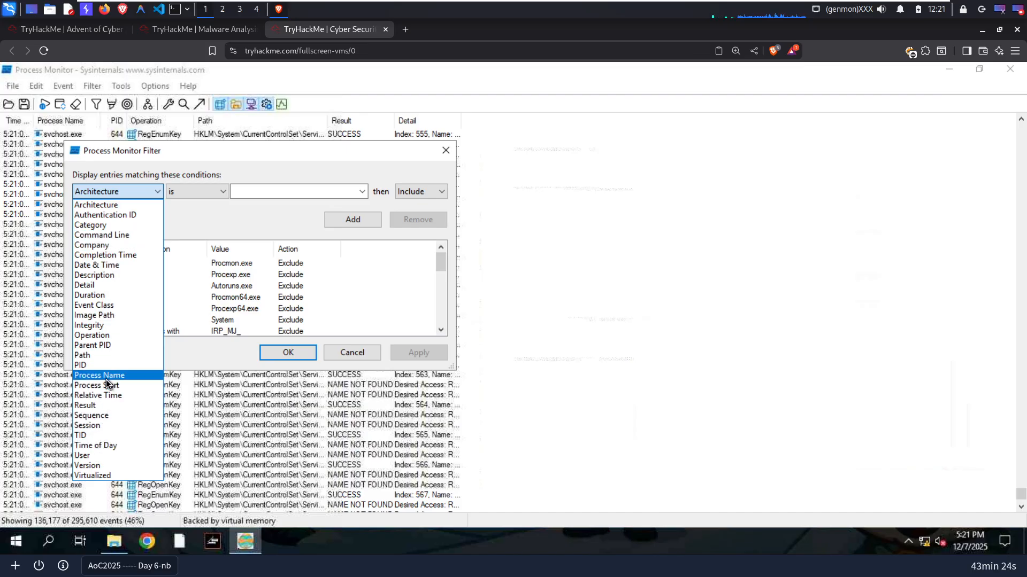
pyautogui.click(99, 375)
pyautogui.click(192, 193)
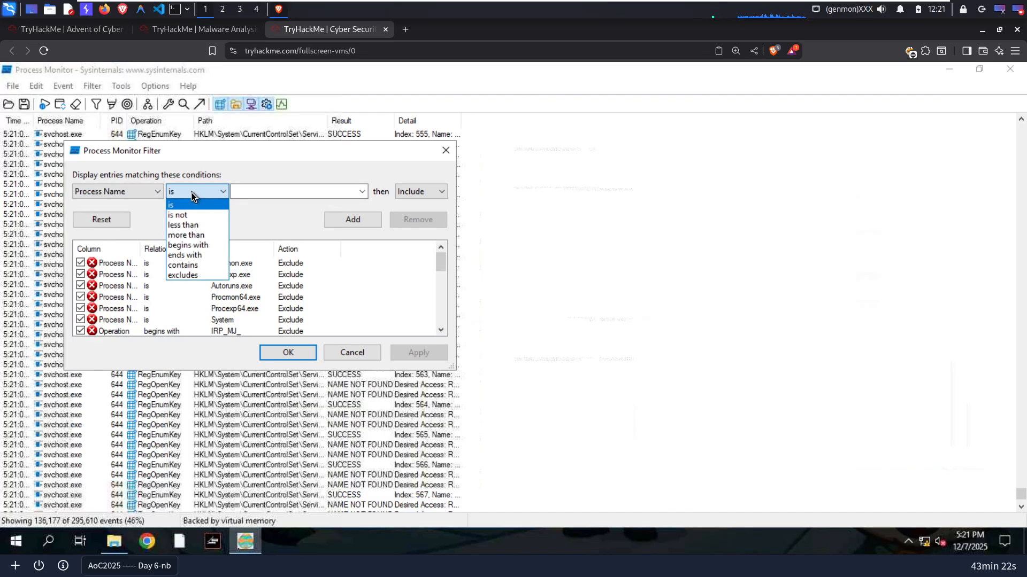
pyautogui.click(256, 185)
pyautogui.click(257, 190)
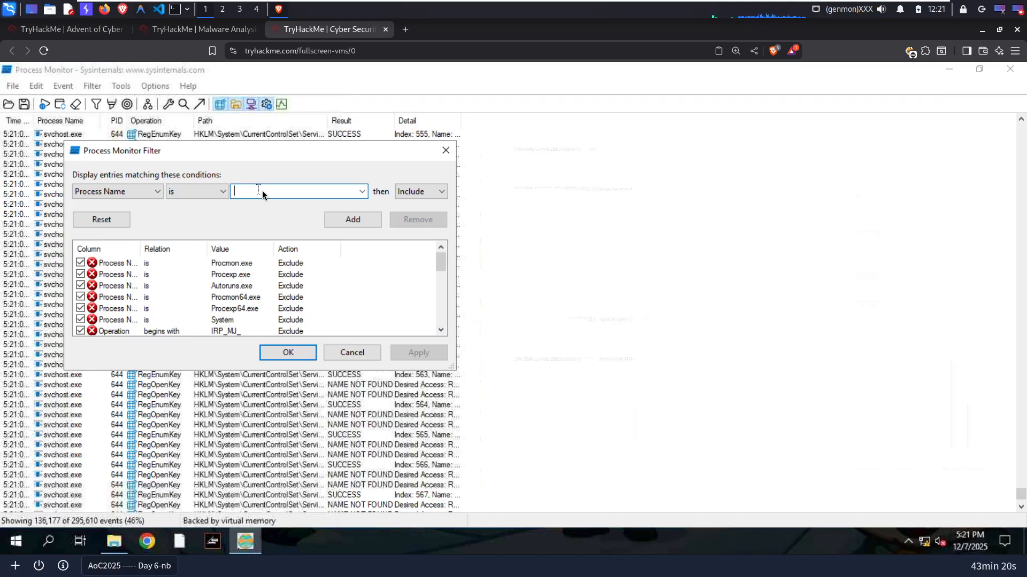
pyautogui.click(360, 192)
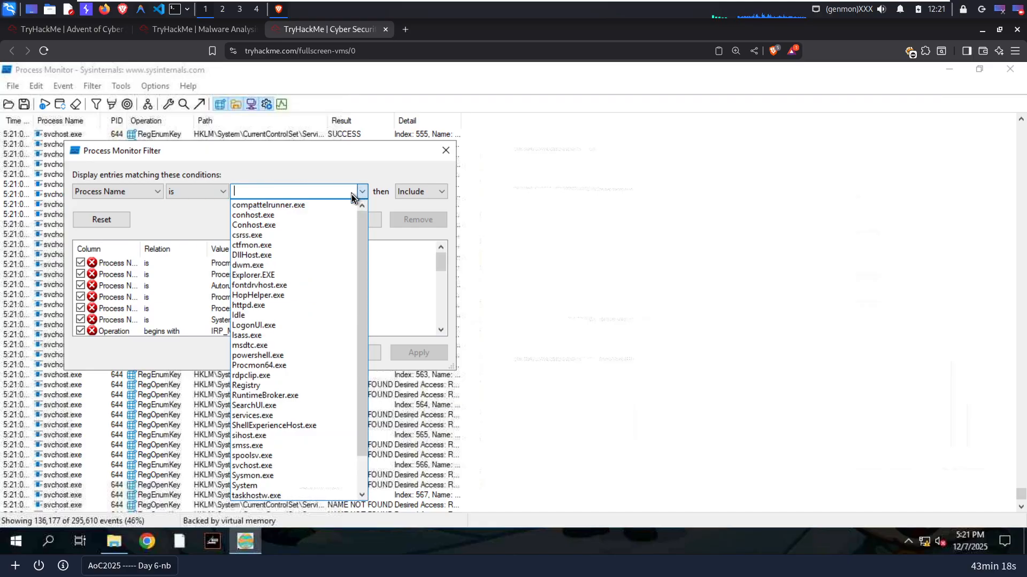
pyautogui.write('hophelper.exe')
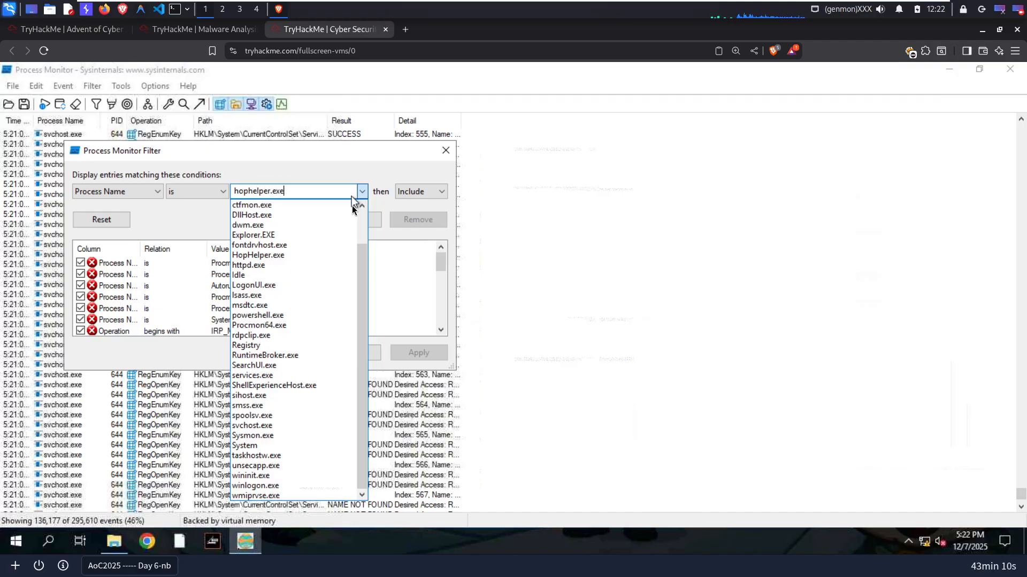
pyautogui.press('Return')
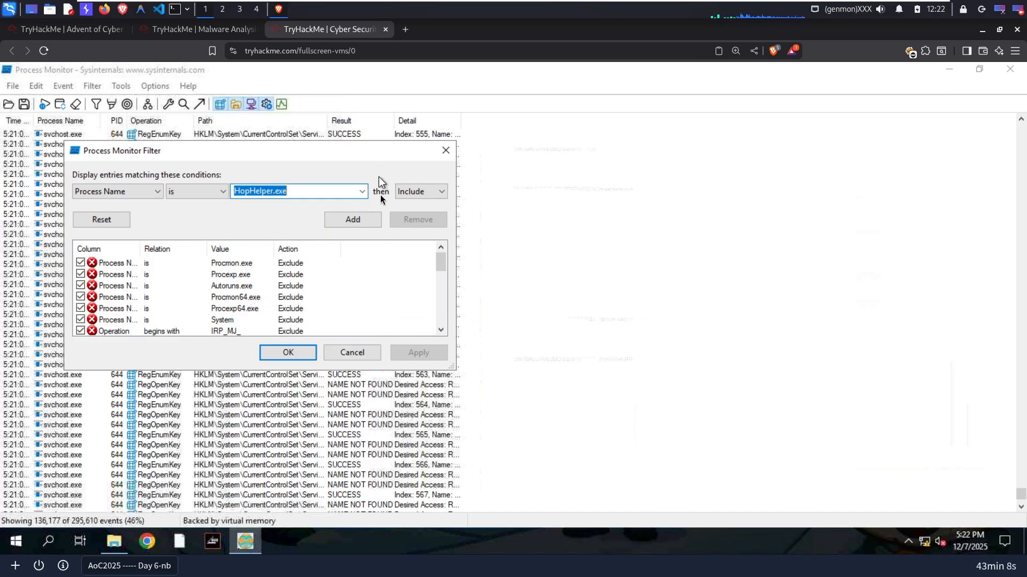
pyautogui.click(348, 220)
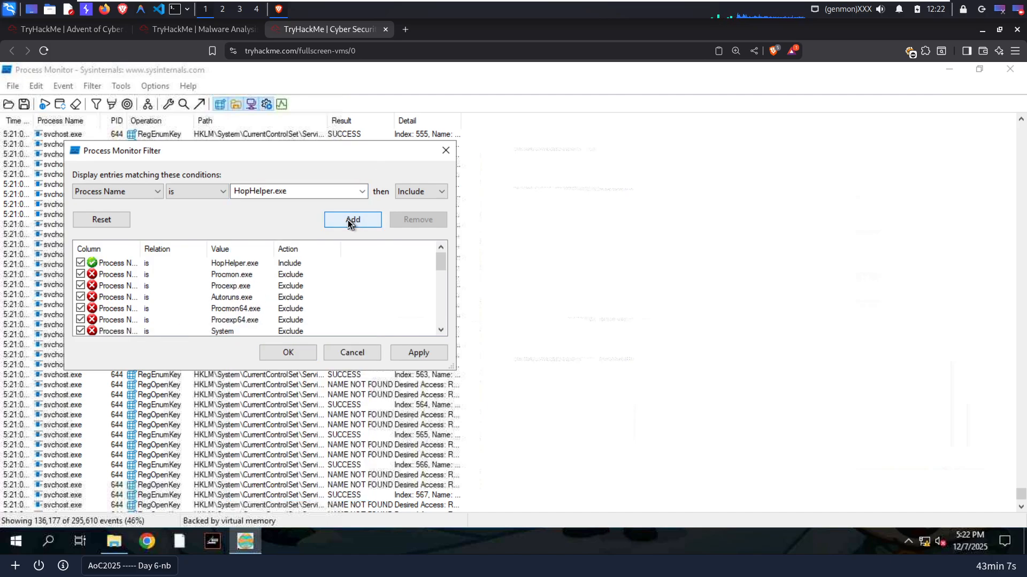
pyautogui.click(412, 358)
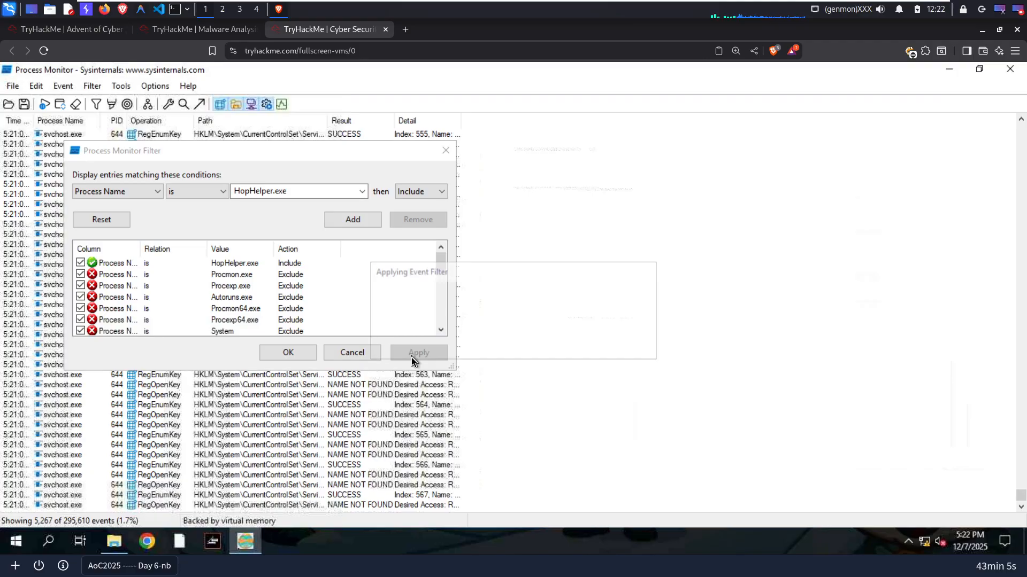
pyautogui.click(279, 357)
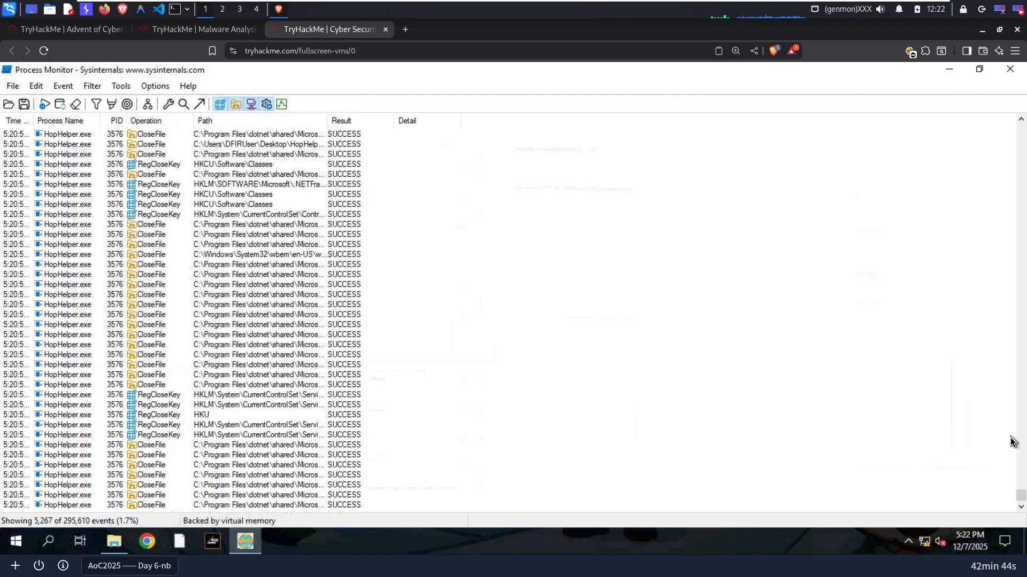
pyautogui.moveTo(1019, 503); pyautogui.dragTo(1010, 59)
pyautogui.click(1015, 50)
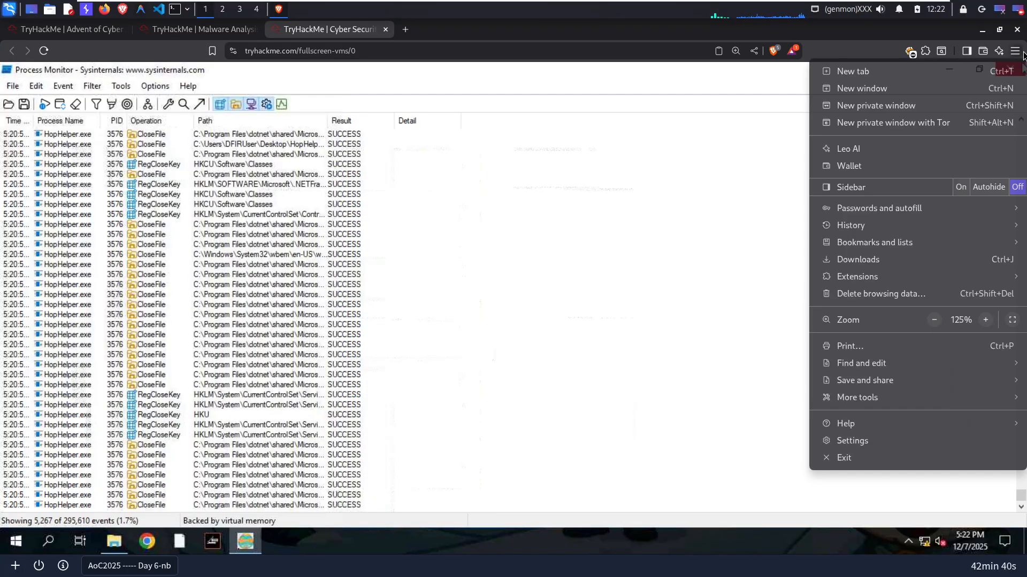
pyautogui.click(663, 158)
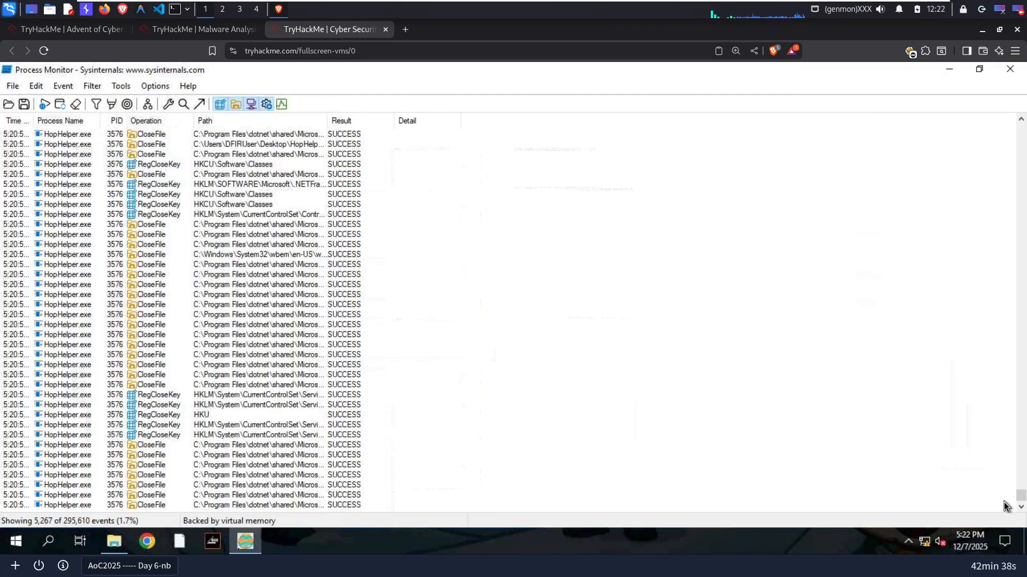
# - Look through the filtered HopHelper.exe events from the start of the list downward, checking operations and paths for network activity
pyautogui.moveTo(1017, 503); pyautogui.dragTo(1001, 116)
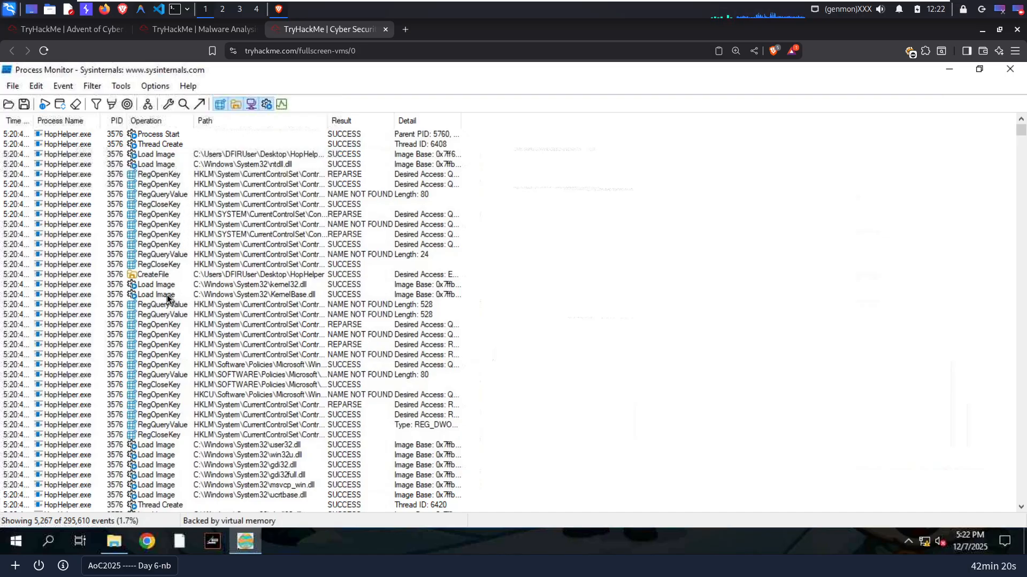
pyautogui.scroll(-8, 160, 341)
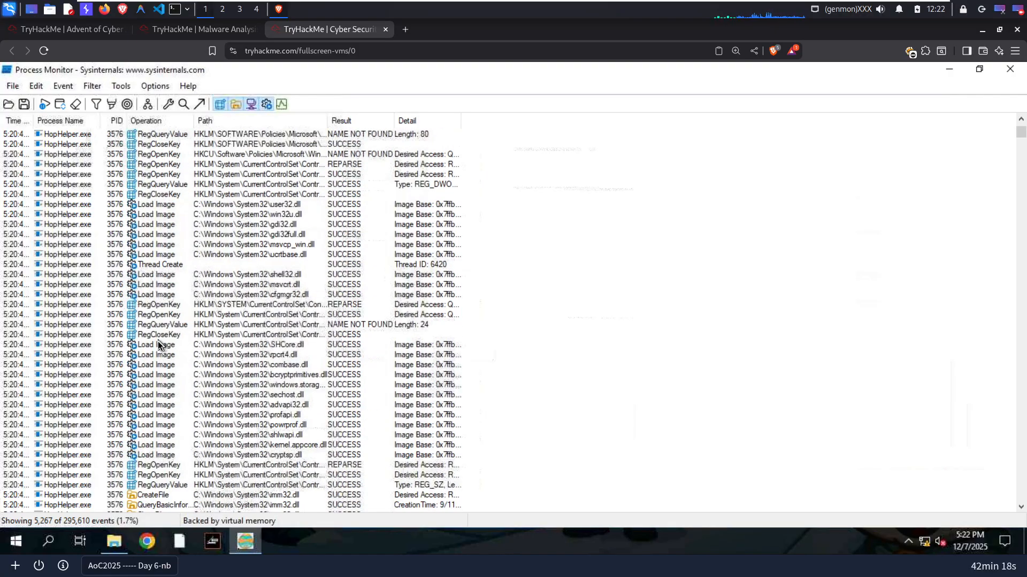
pyautogui.scroll(-6, 159, 341)
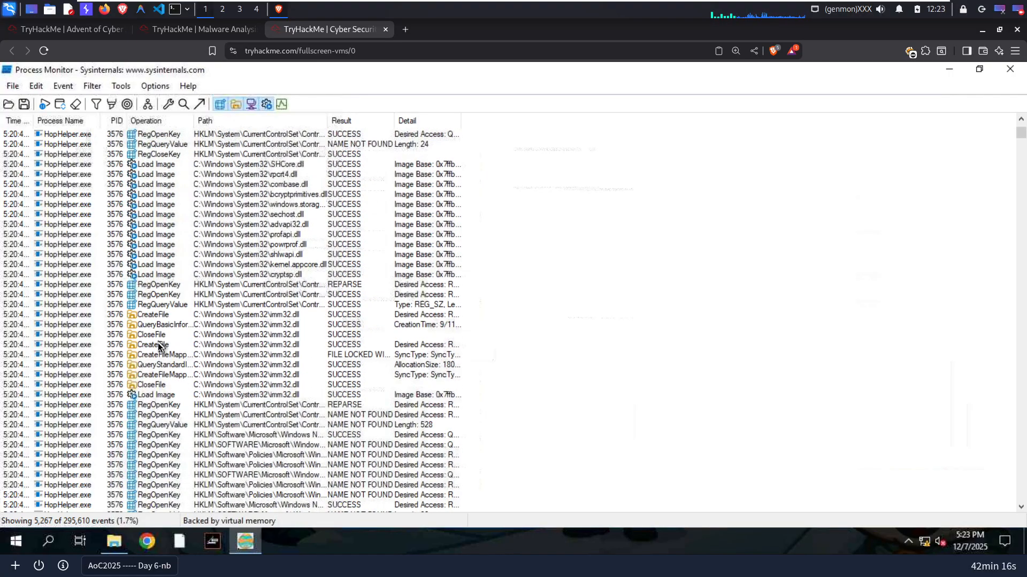
pyautogui.scroll(-9, 153, 374)
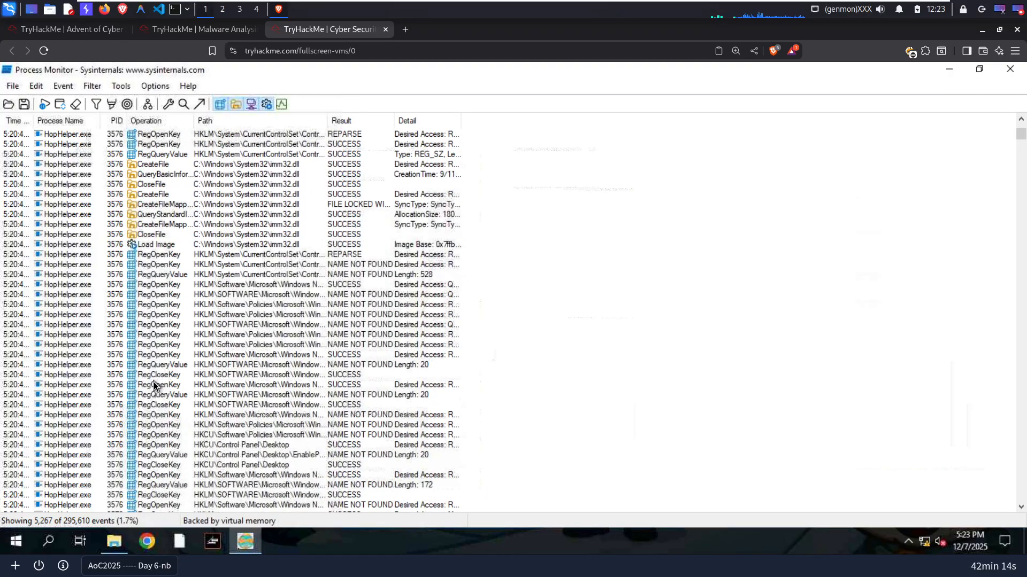
pyautogui.scroll(-12, 153, 382)
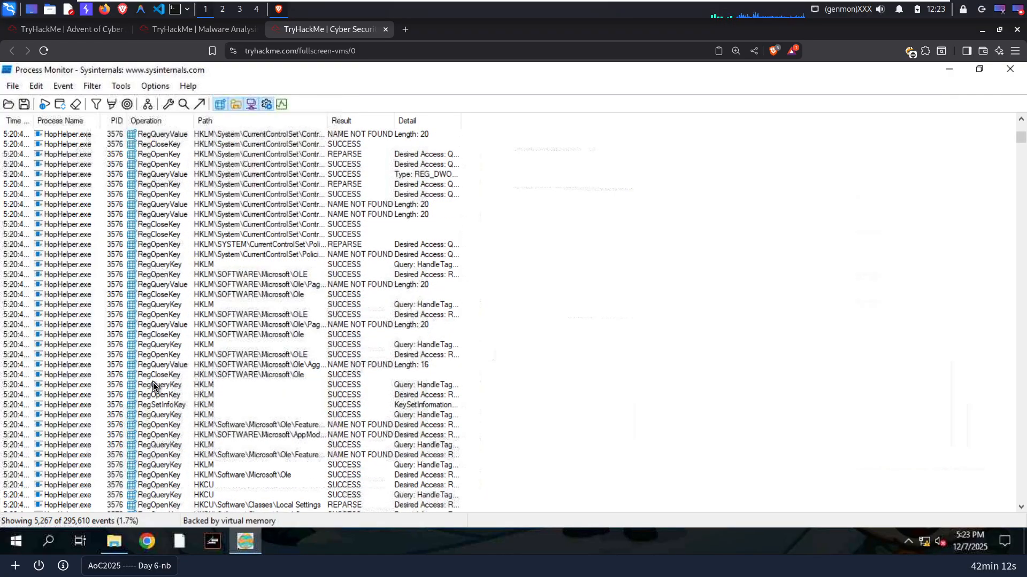
pyautogui.scroll(-12, 153, 383)
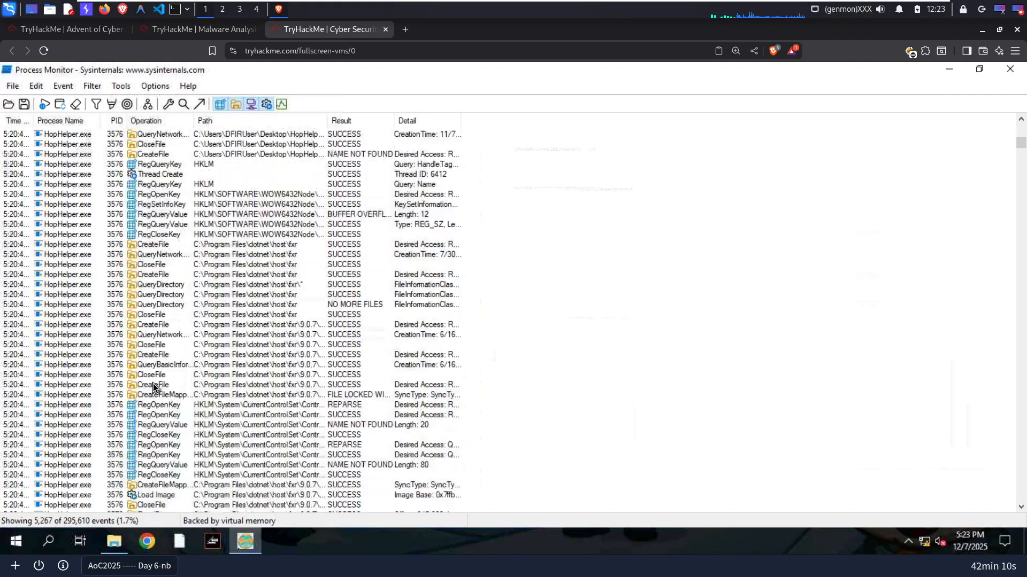
pyautogui.scroll(-12, 153, 383)
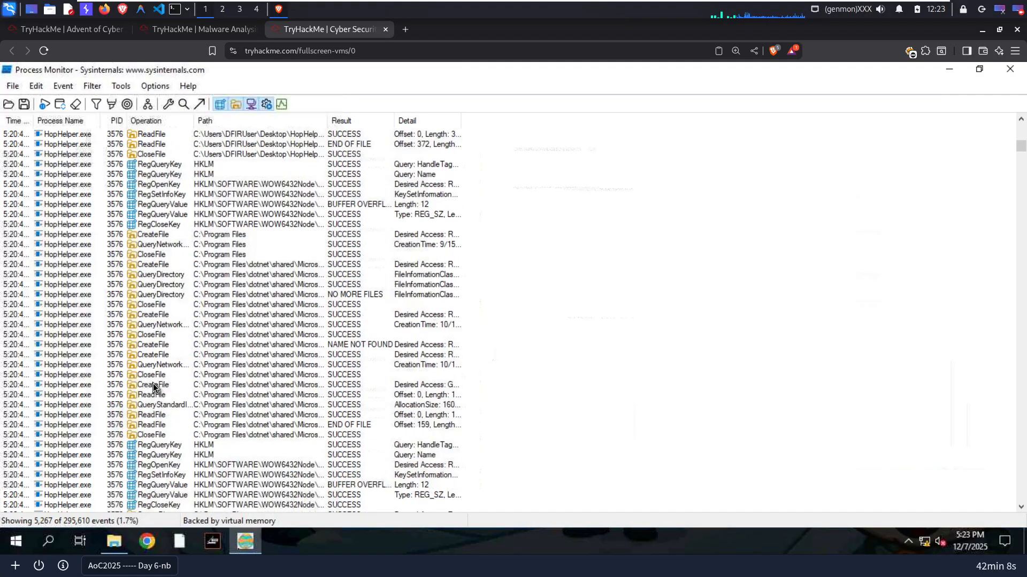
pyautogui.scroll(-10, 154, 387)
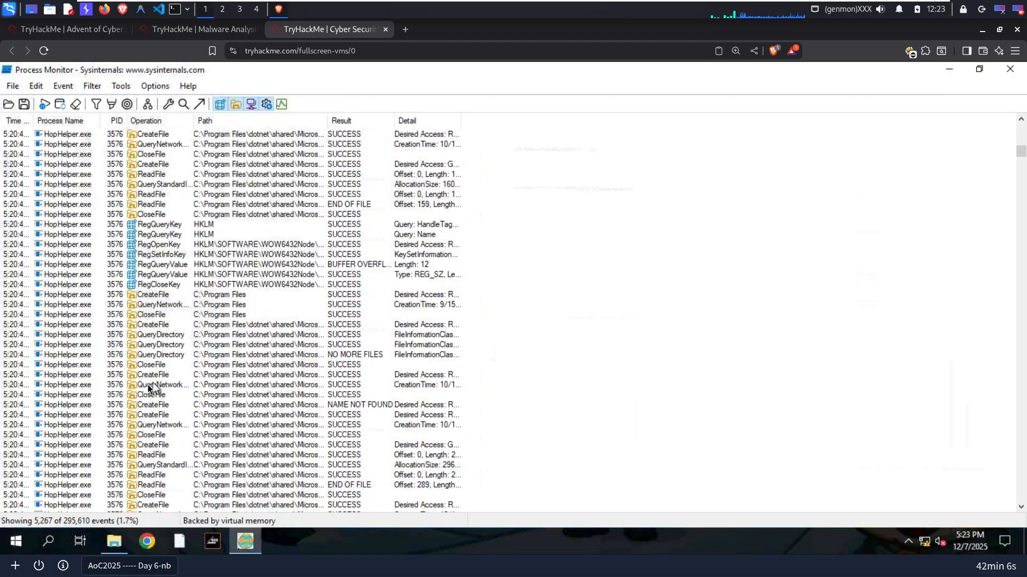
pyautogui.scroll(-10, 146, 388)
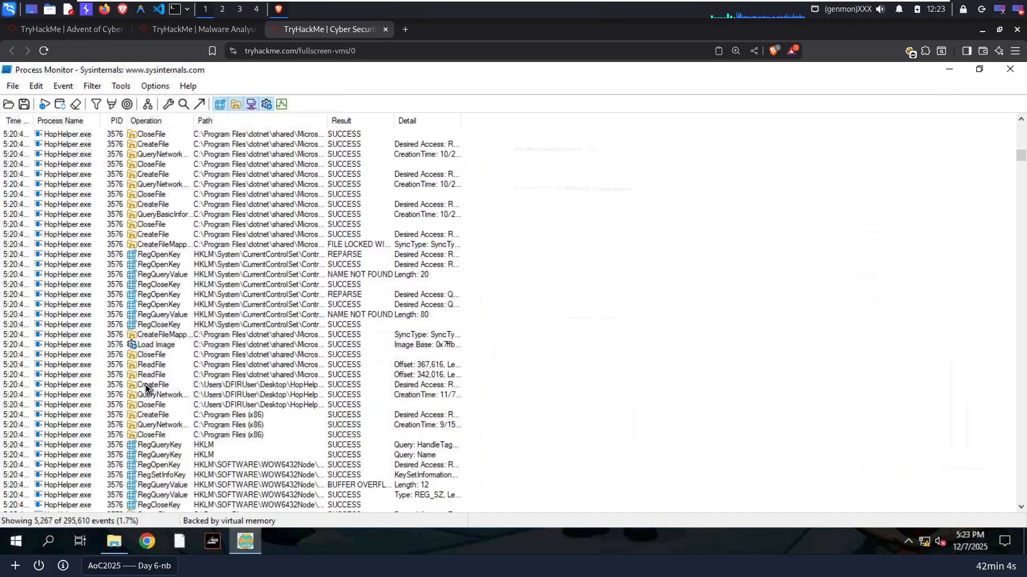
pyautogui.scroll(-10, 144, 385)
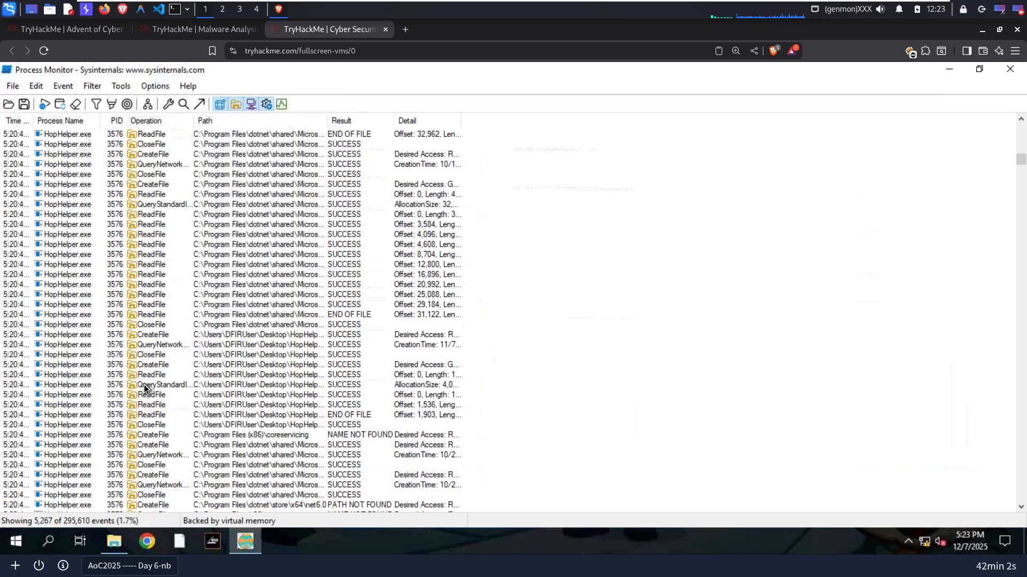
pyautogui.scroll(-6, 143, 384)
pyautogui.scroll(-10, 144, 387)
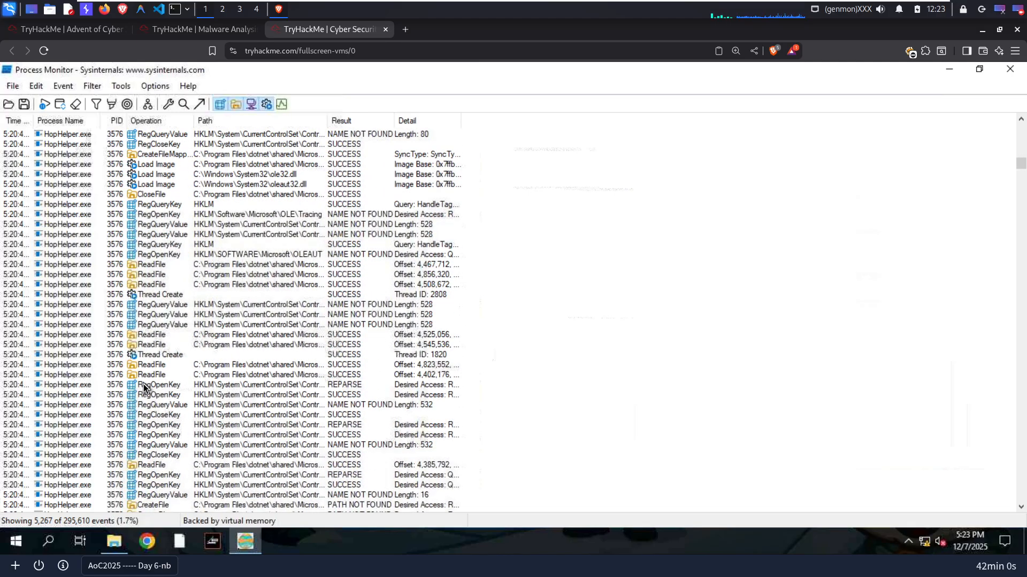
pyautogui.scroll(-10, 144, 387)
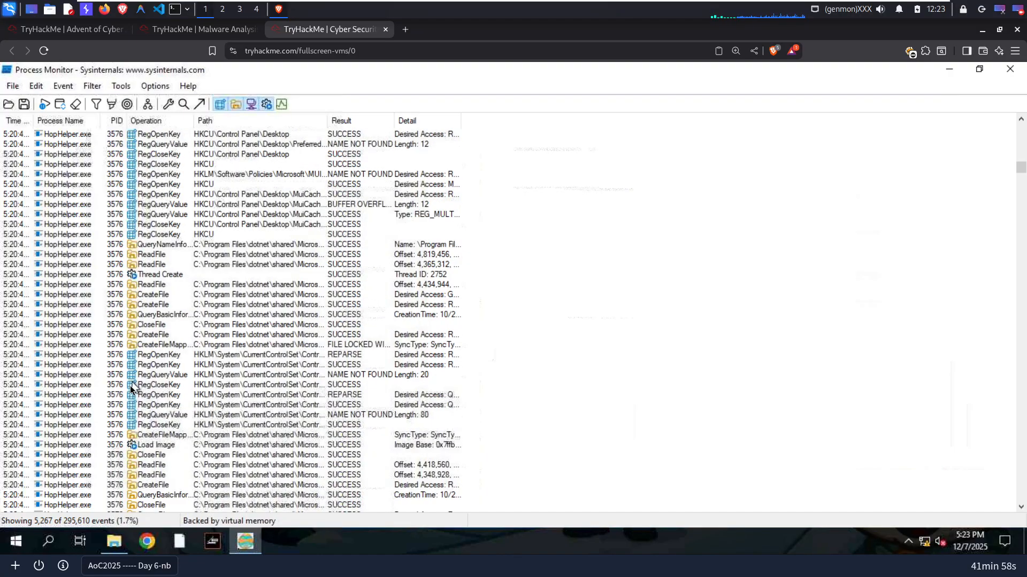
pyautogui.scroll(-10, 146, 391)
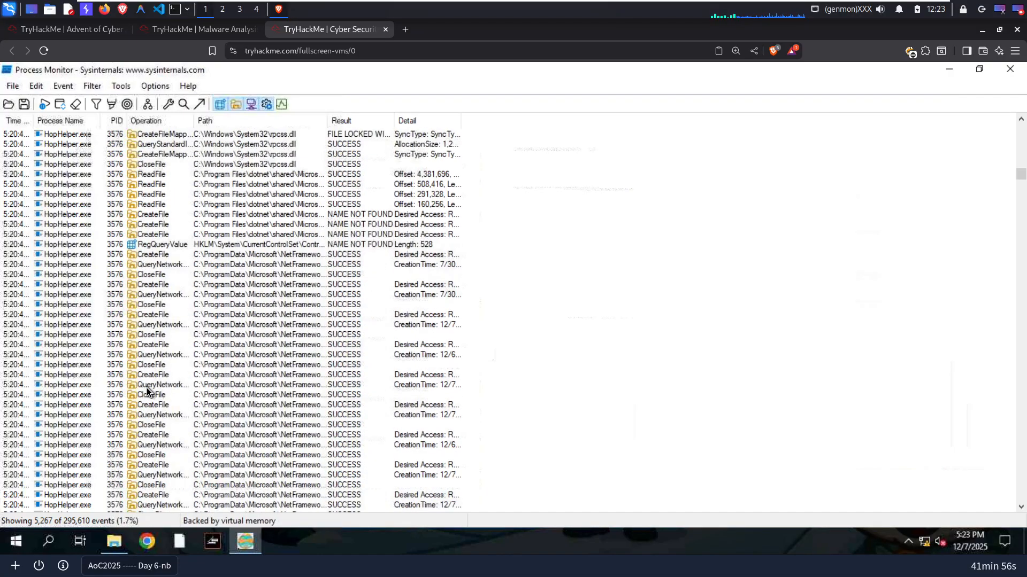
pyautogui.scroll(-10, 147, 391)
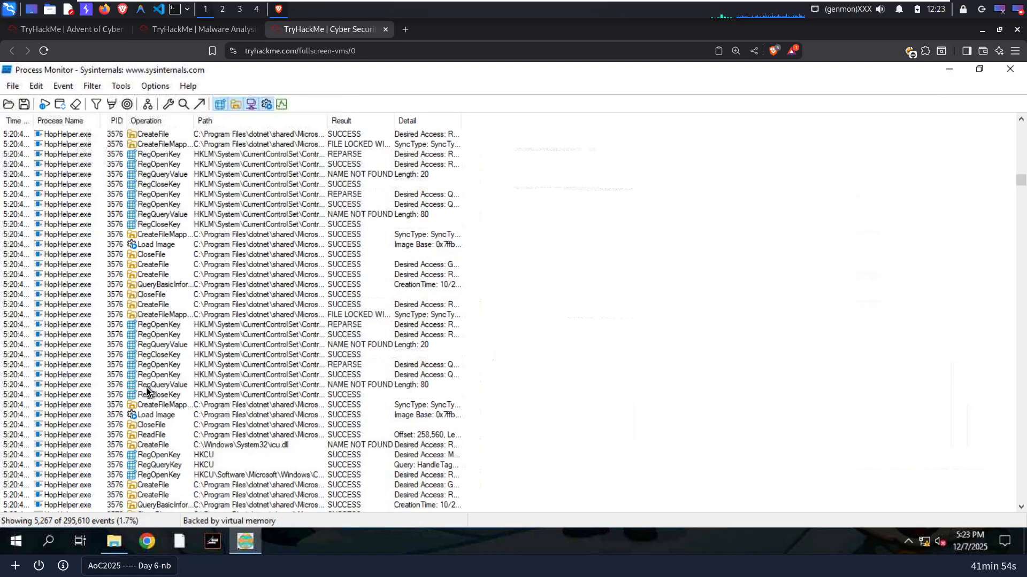
pyautogui.scroll(-10, 147, 392)
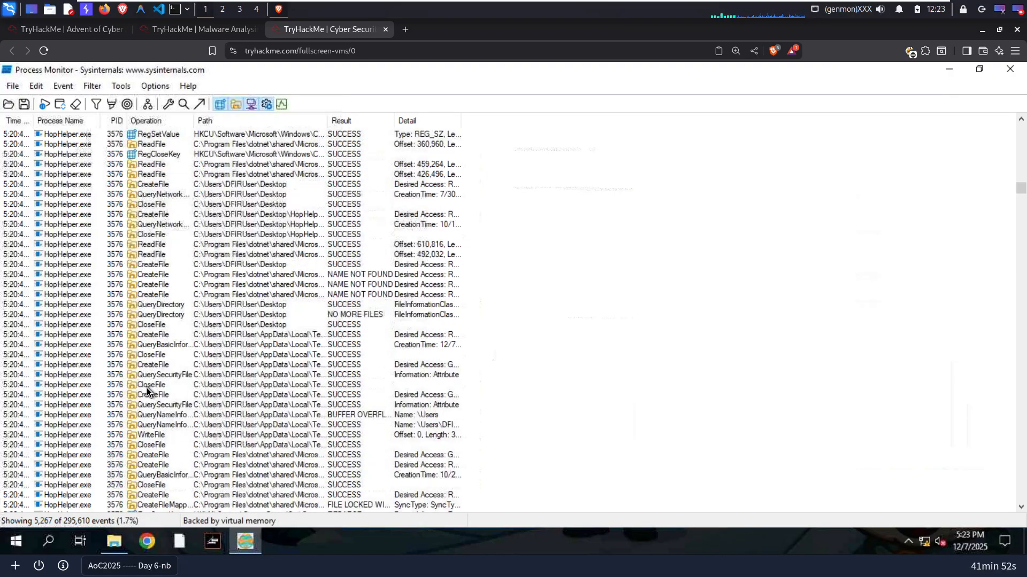
pyautogui.scroll(11, 144, 374)
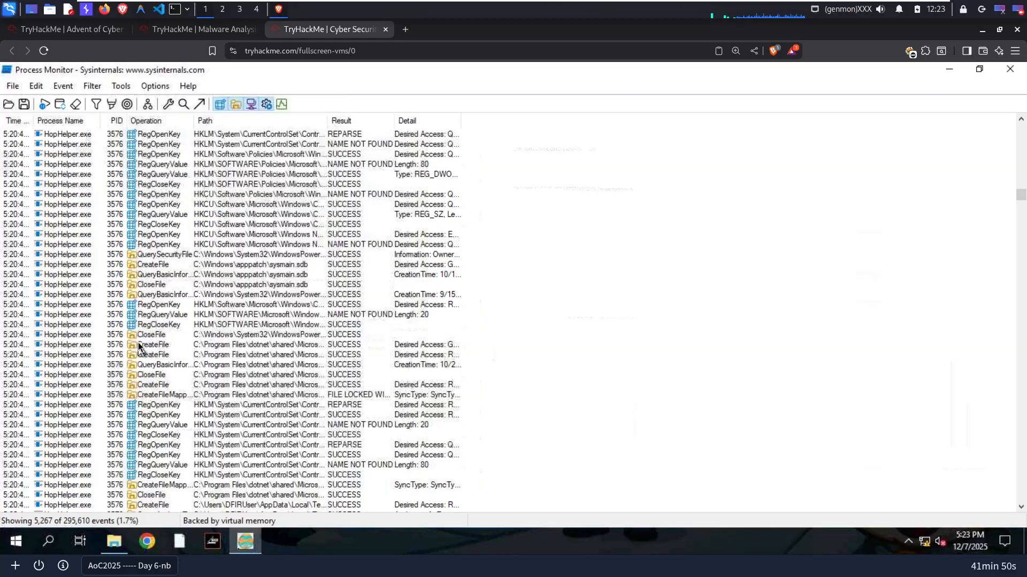
# - Add a filter condition that includes events whose Operation is TCP Accept
pyautogui.click(96, 104)
pyautogui.click(130, 194)
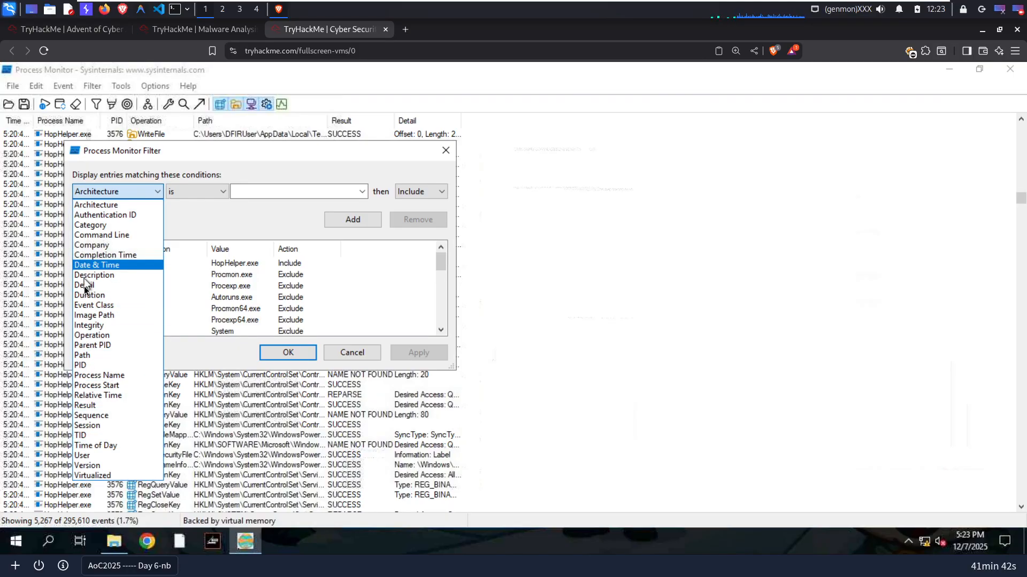
pyautogui.click(80, 337)
pyautogui.click(256, 191)
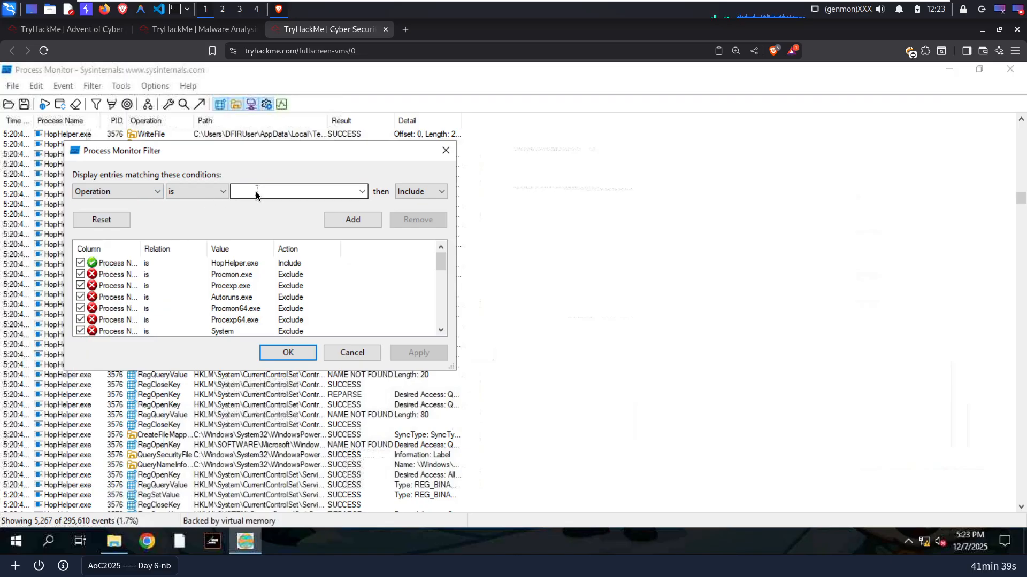
pyautogui.click(362, 192)
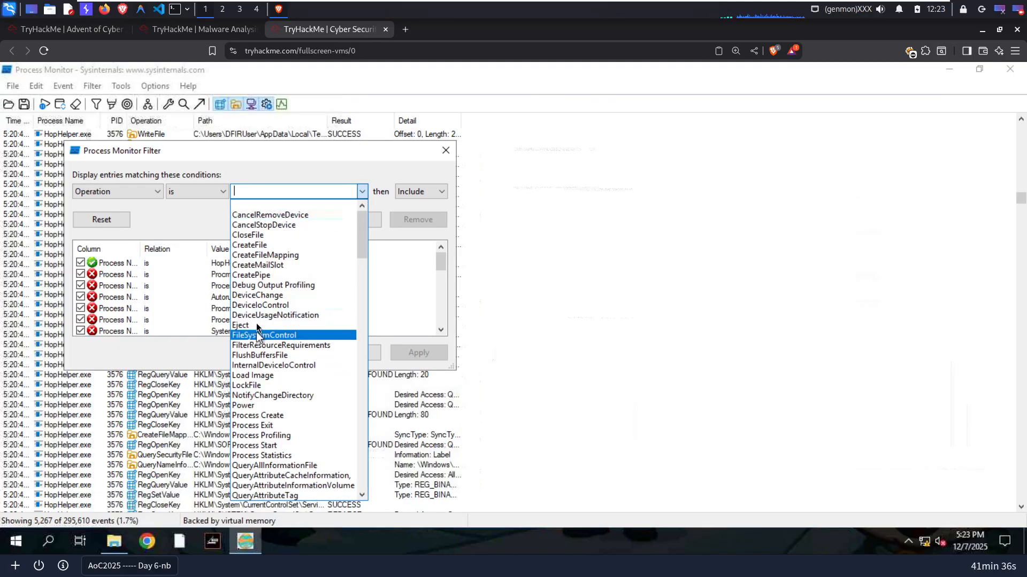
pyautogui.click(249, 193)
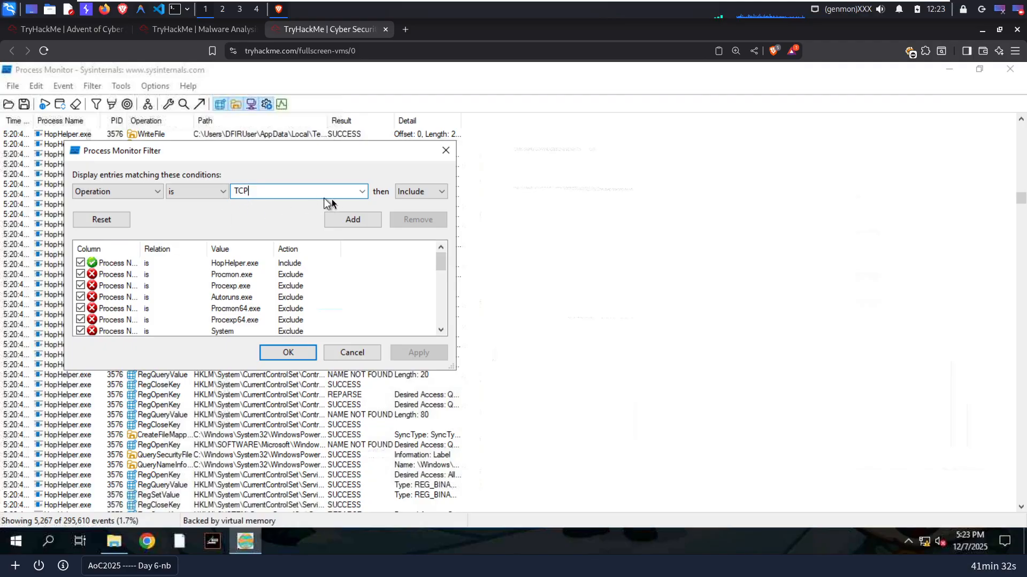
pyautogui.click(362, 191)
pyautogui.click(259, 205)
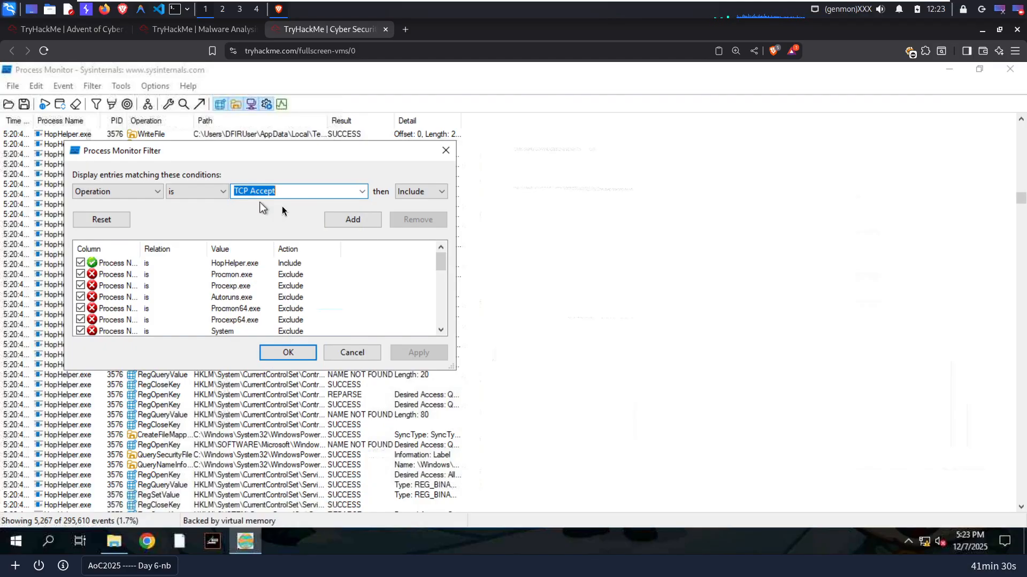
pyautogui.click(341, 216)
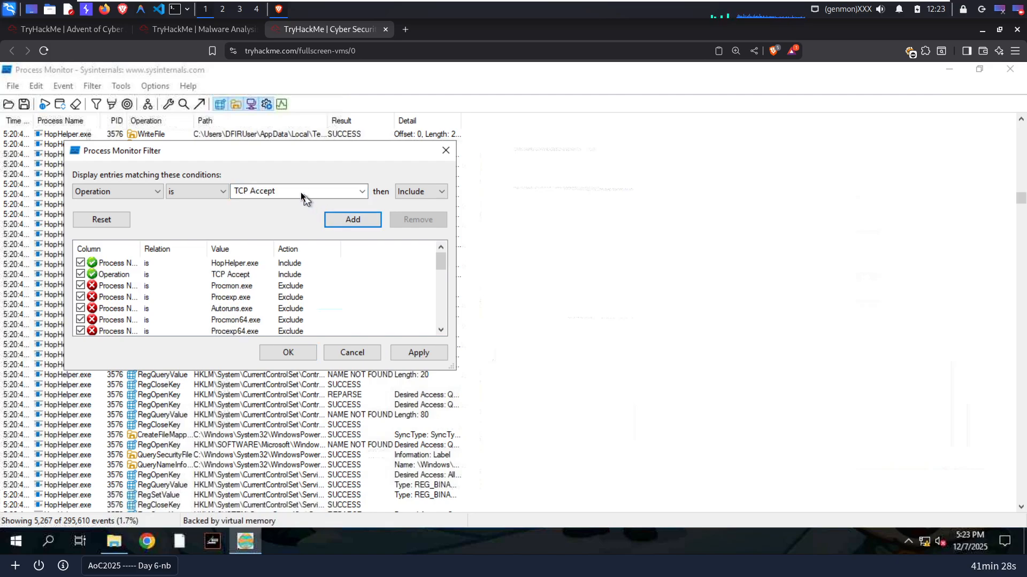
# - Add Operation include conditions for TCP Connect, TCP Disconnect and TCP Other to the event filter
pyautogui.click(362, 191)
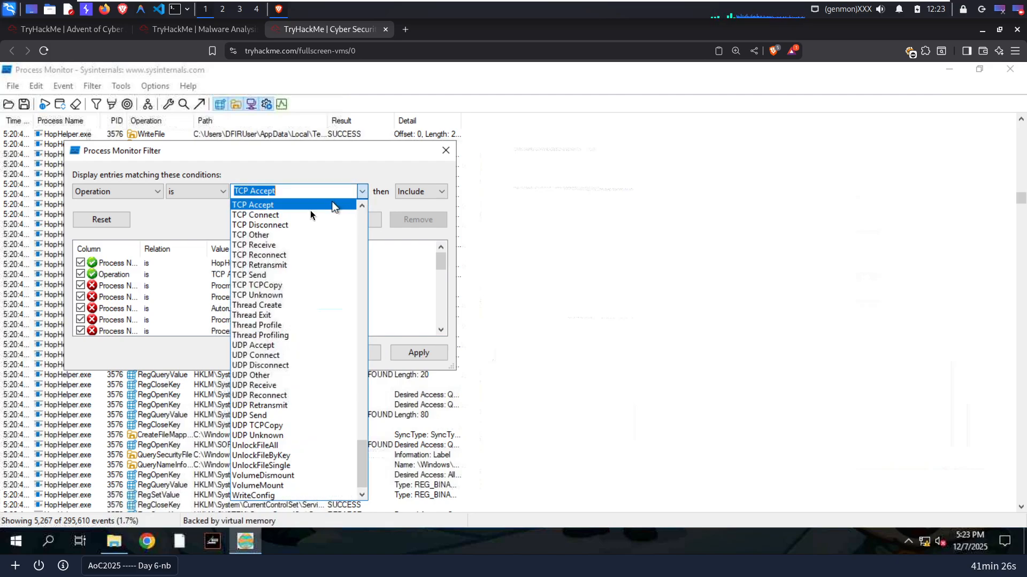
pyautogui.click(297, 216)
pyautogui.click(350, 222)
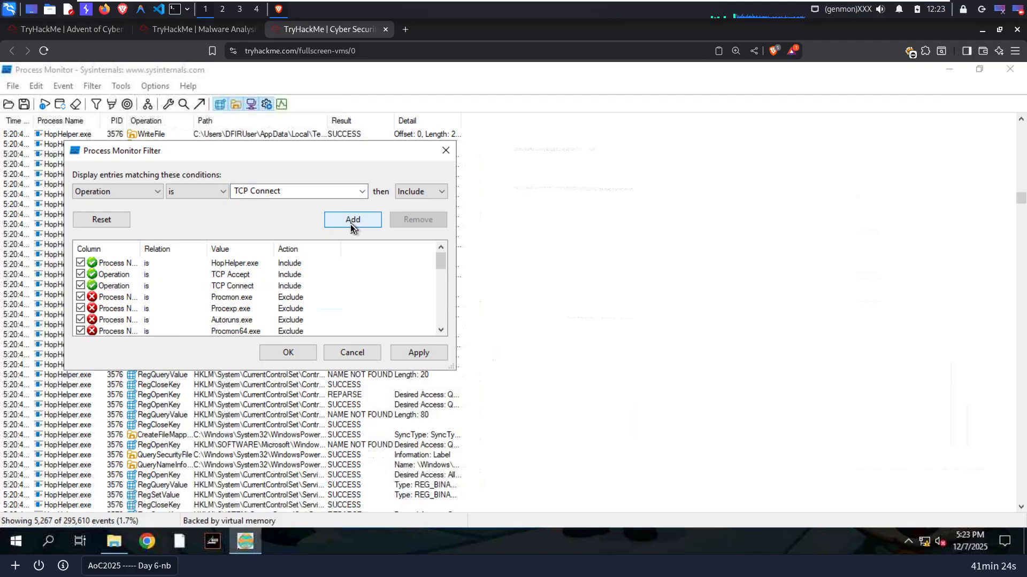
pyautogui.click(362, 191)
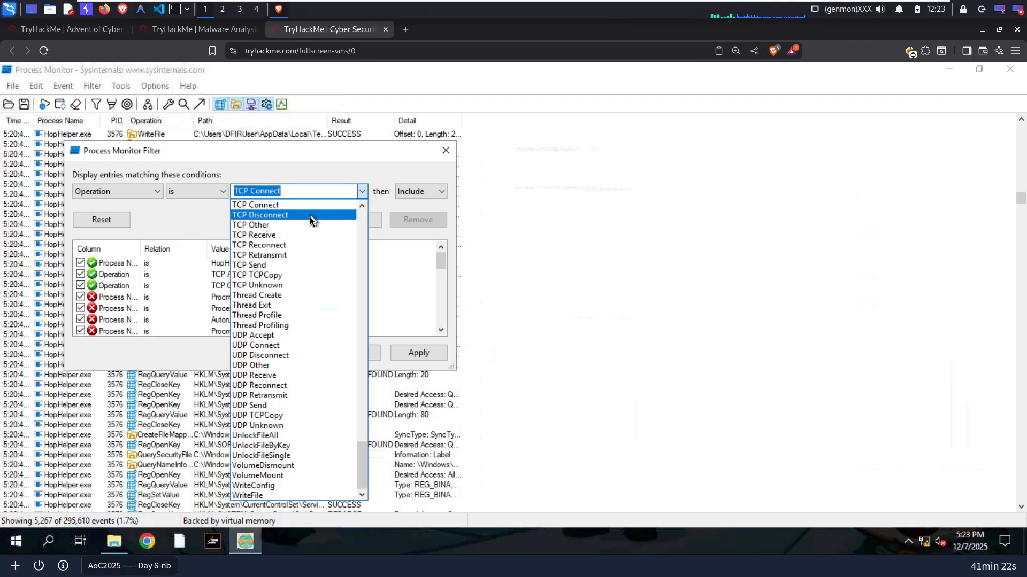
pyautogui.click(310, 217)
pyautogui.click(360, 222)
pyautogui.click(362, 191)
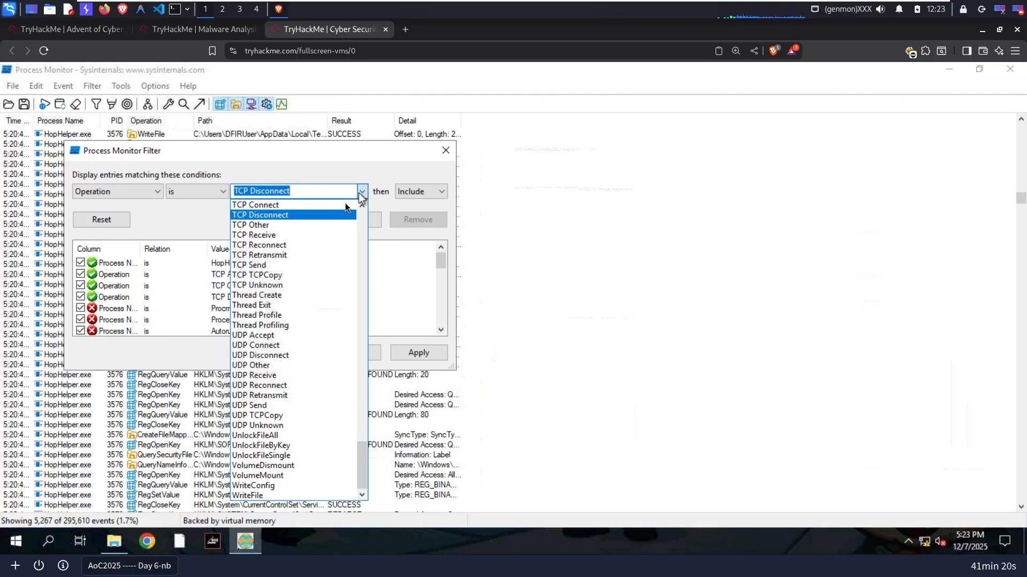
pyautogui.click(308, 227)
pyautogui.click(350, 220)
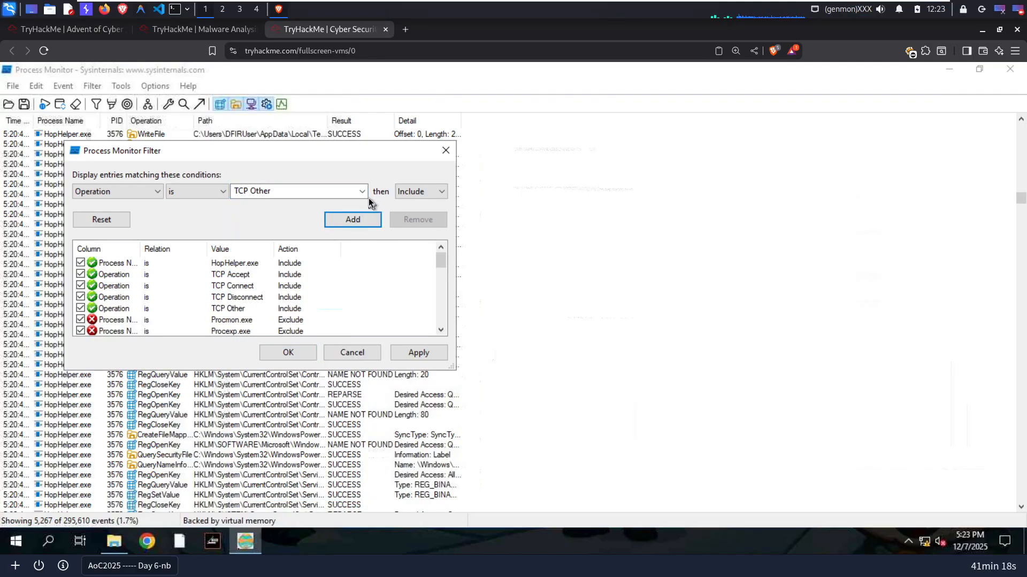
# - Add Operation include conditions for TCP Receive, TCP Reconnect, TCP Retransmit and TCP Send to the event filter
pyautogui.click(362, 192)
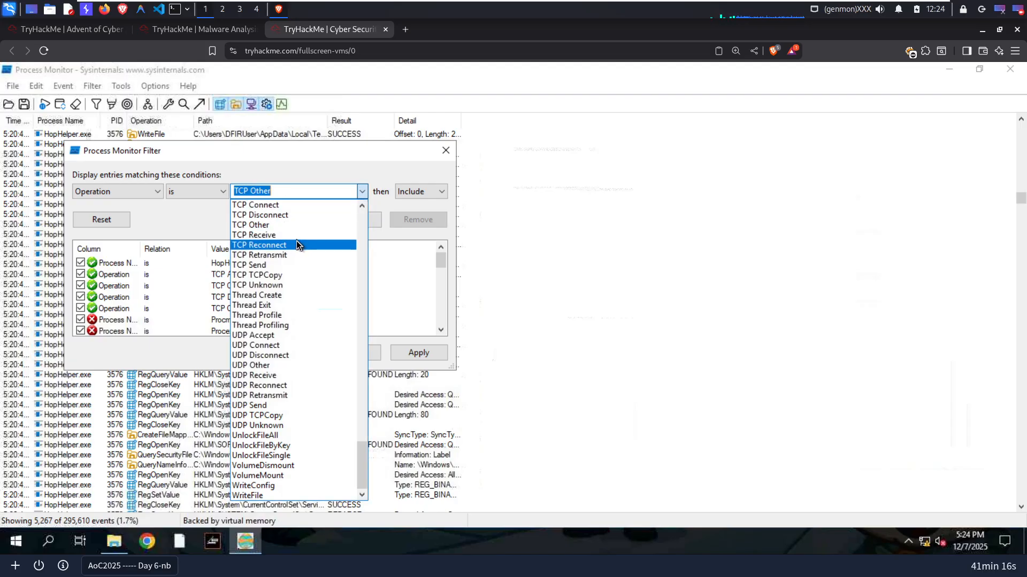
pyautogui.click(297, 235)
pyautogui.click(336, 225)
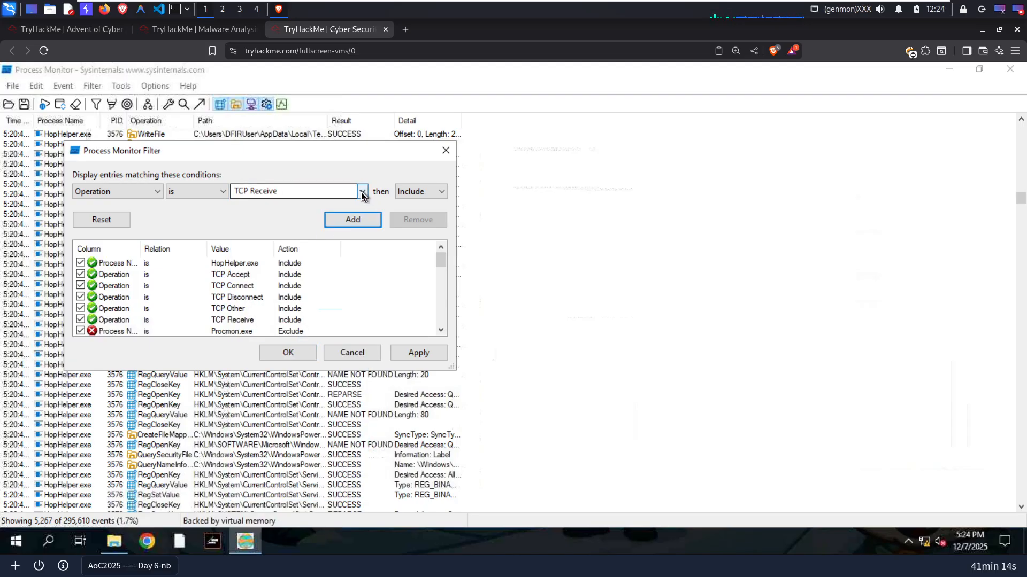
pyautogui.click(362, 191)
pyautogui.click(293, 246)
pyautogui.click(358, 223)
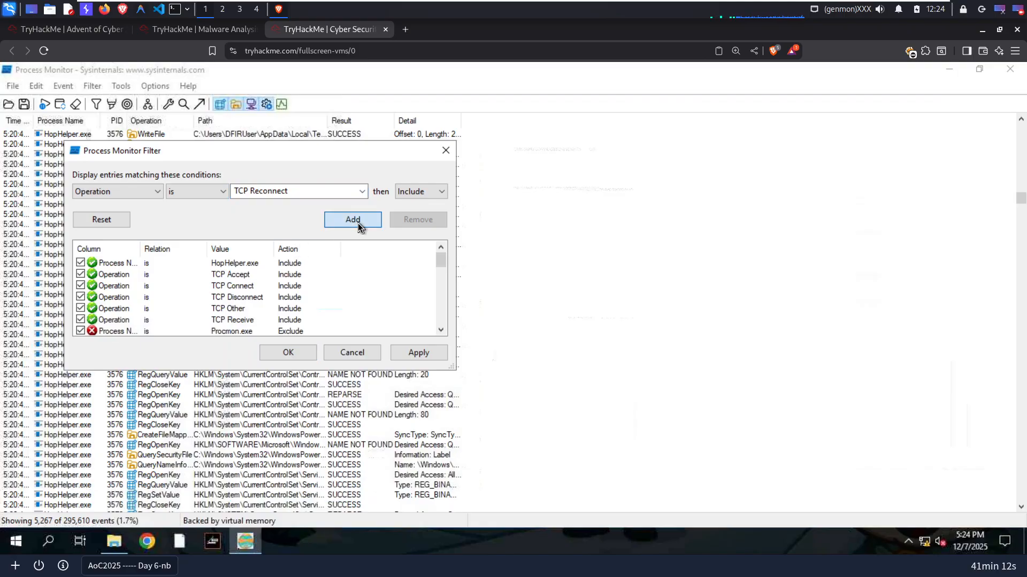
pyautogui.click(361, 193)
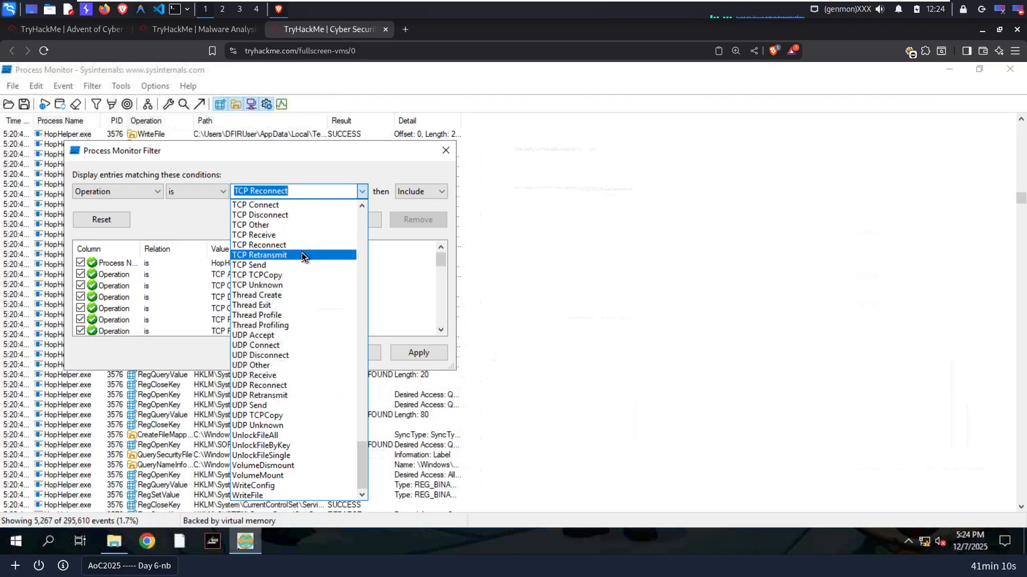
pyautogui.click(302, 255)
pyautogui.click(347, 220)
pyautogui.click(363, 196)
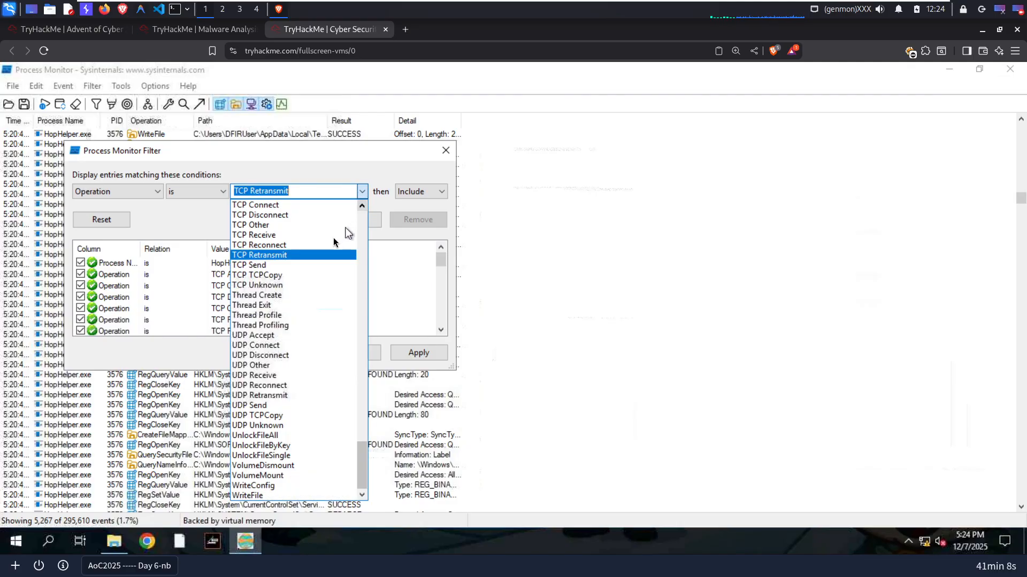
pyautogui.click(300, 267)
pyautogui.click(353, 220)
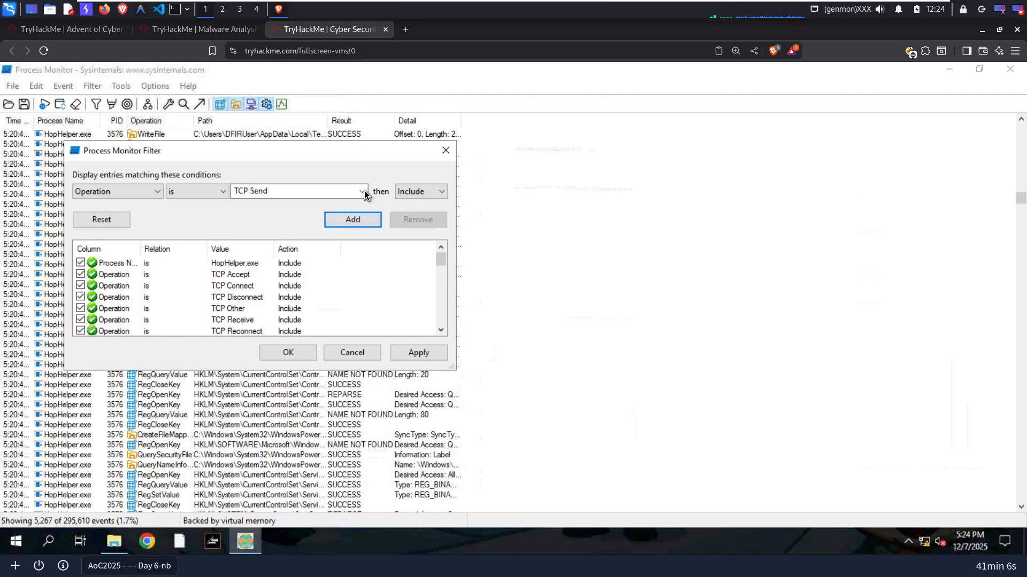
# - Add Operation include conditions for TCP TCPCopy and TCP Unknown to the event filter
pyautogui.click(362, 191)
pyautogui.click(293, 279)
pyautogui.click(370, 225)
pyautogui.click(362, 195)
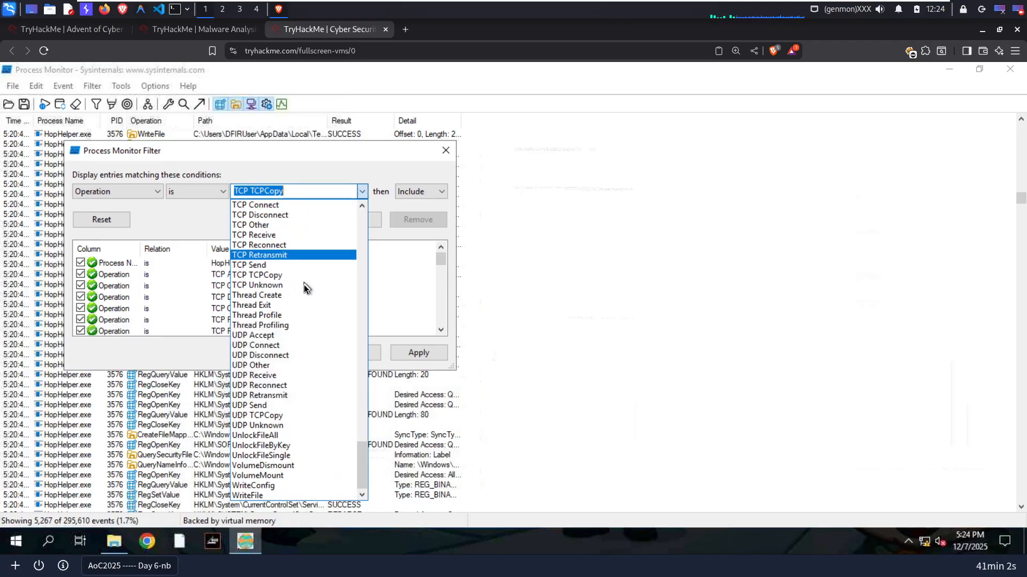
pyautogui.click(307, 288)
pyautogui.click(352, 219)
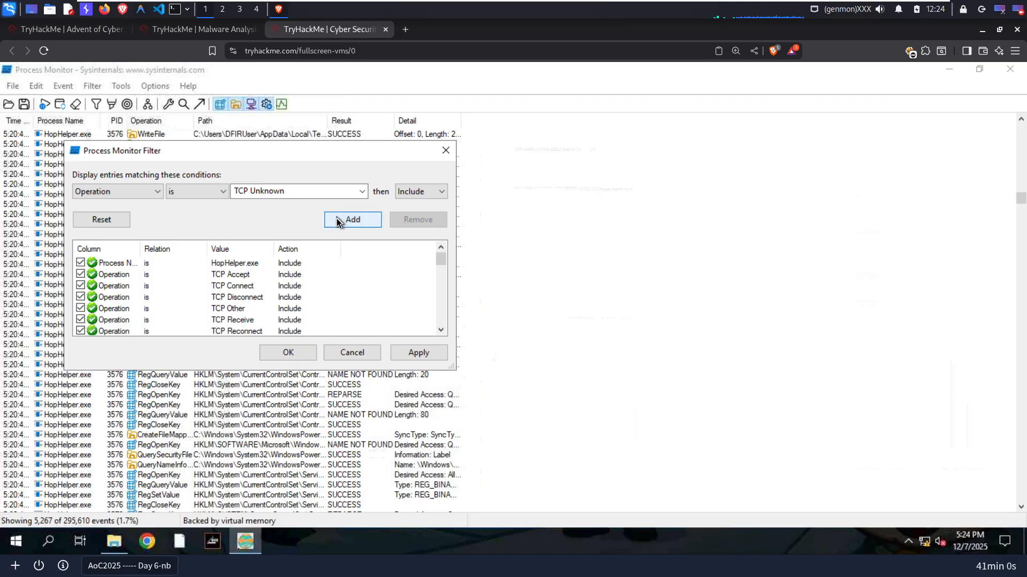
# - Apply the TCP operation filter to the captured HopHelper.exe events and close the filter dialog
pyautogui.click(362, 192)
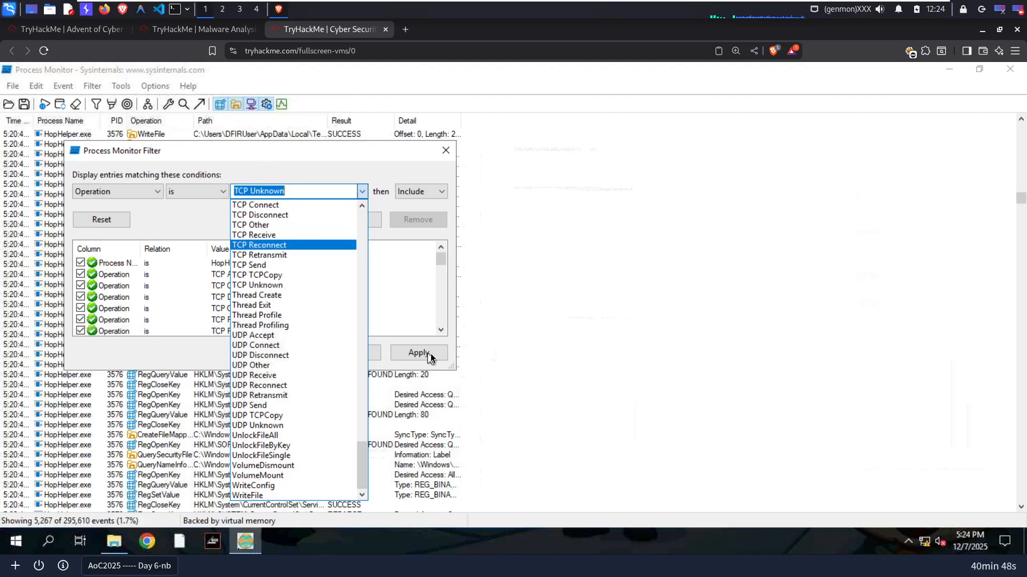
pyautogui.click(347, 173)
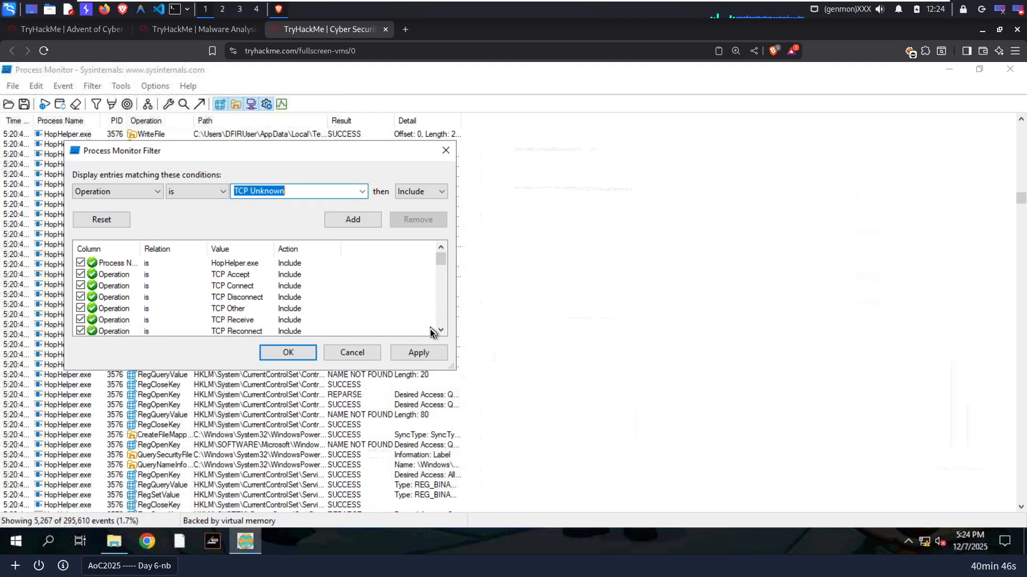
pyautogui.click(419, 354)
pyautogui.click(290, 357)
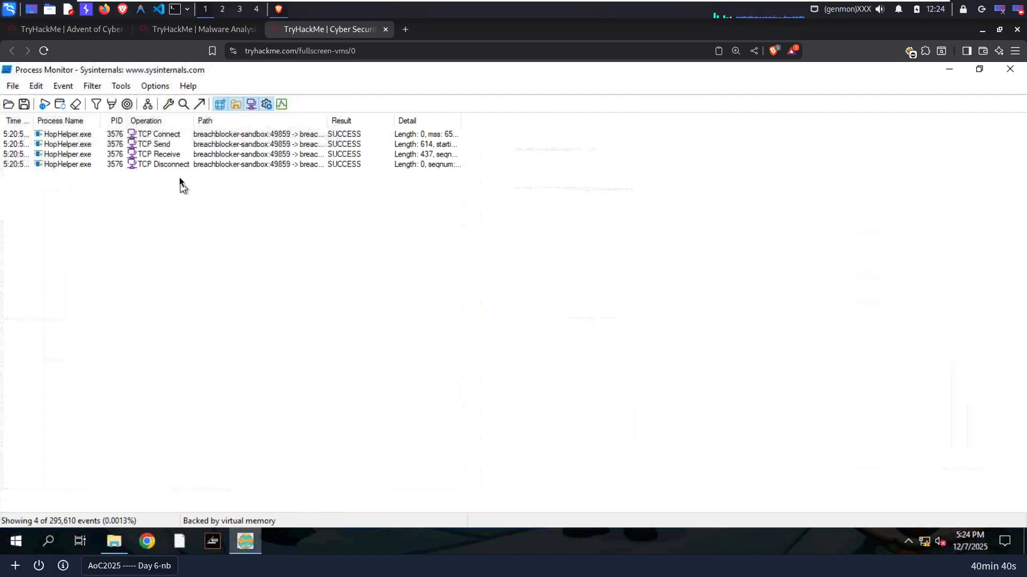
# - Go through the filtered TCP Connect, Send, Receive and Disconnect events of HopHelper.exe one by one
pyautogui.click(151, 137)
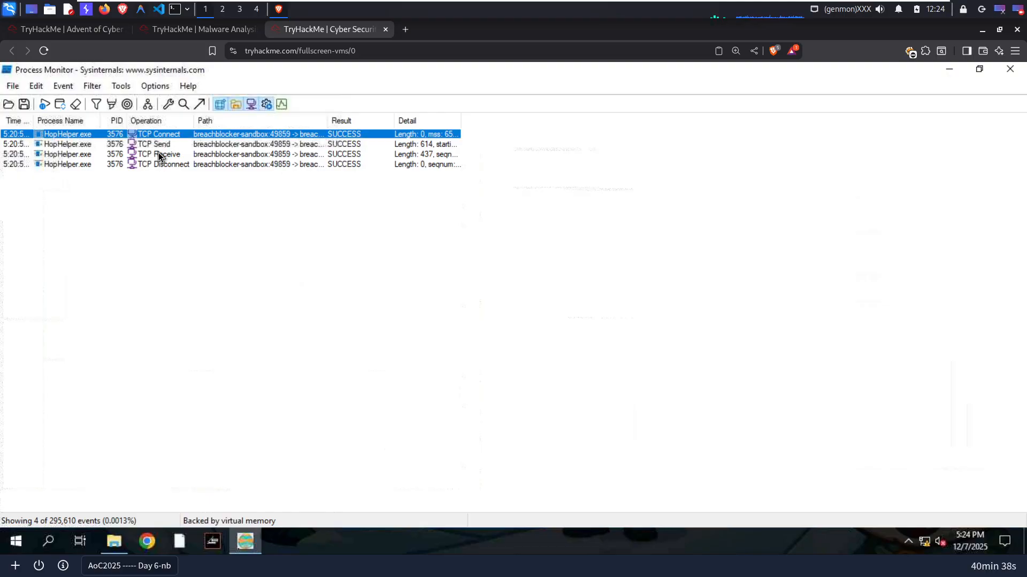
pyautogui.click(158, 148)
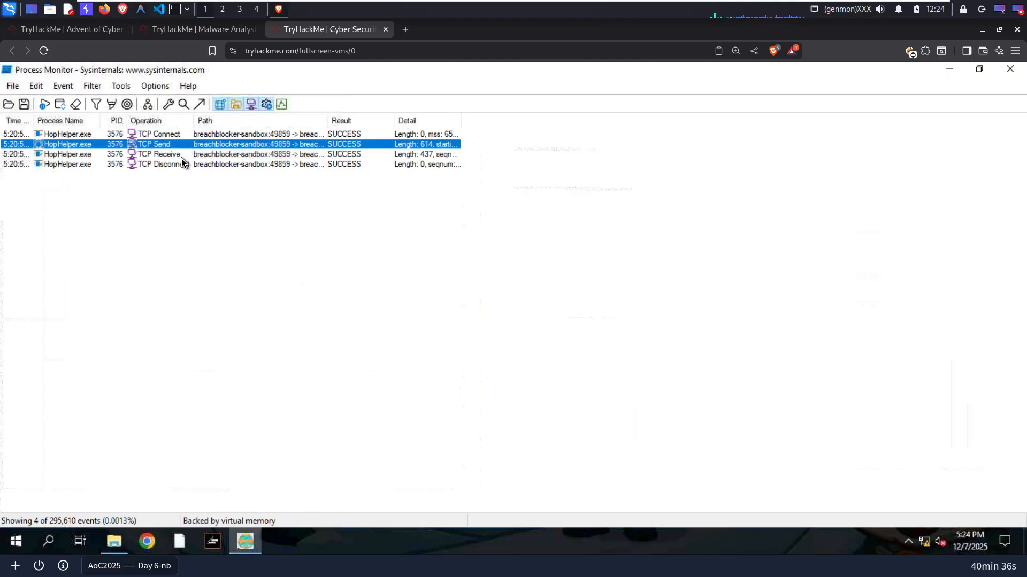
pyautogui.click(172, 158)
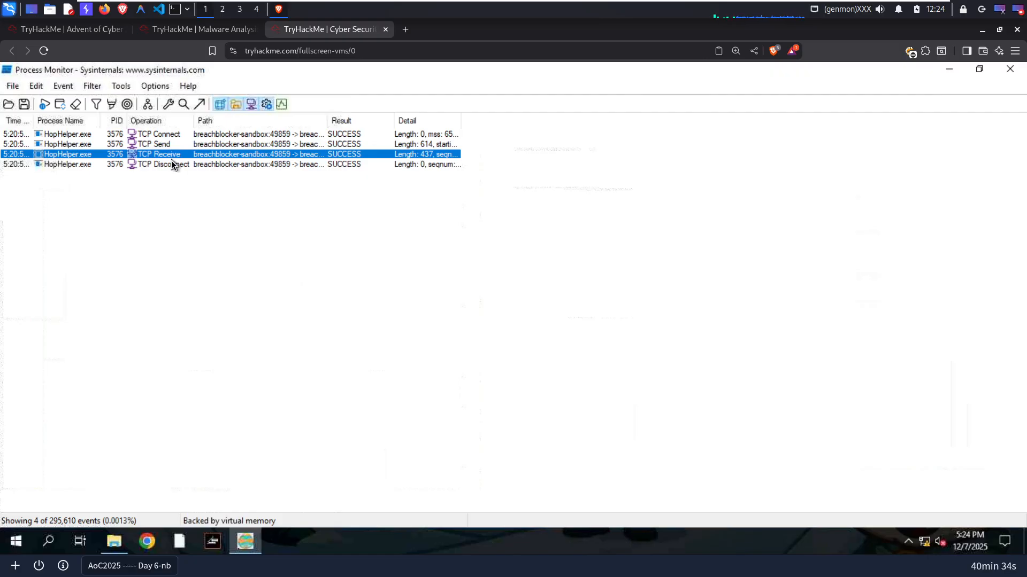
pyautogui.click(171, 163)
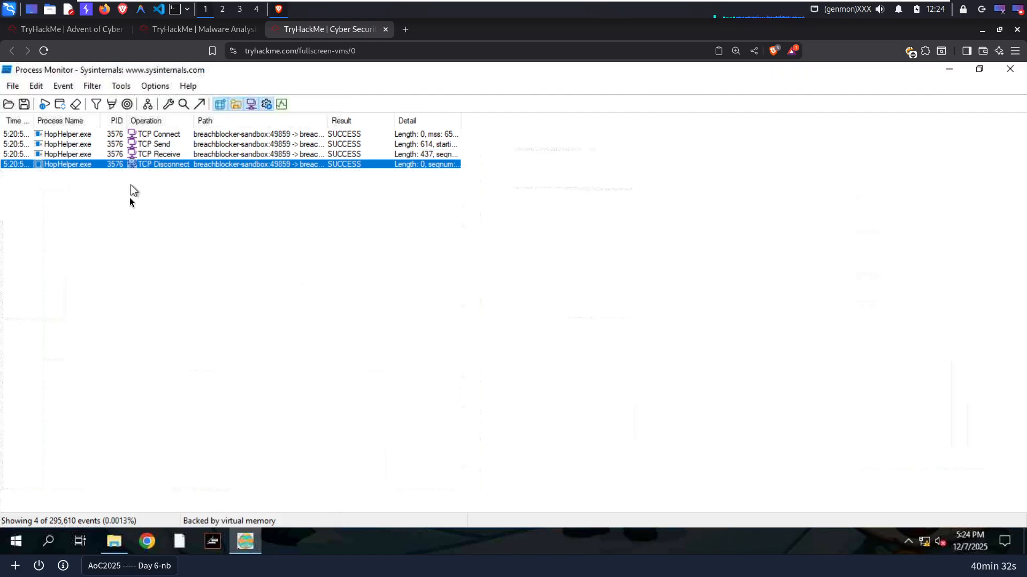
# - Open the TCP Connect event's properties and examine its source and destination path and its process details
pyautogui.doubleClick(161, 134)
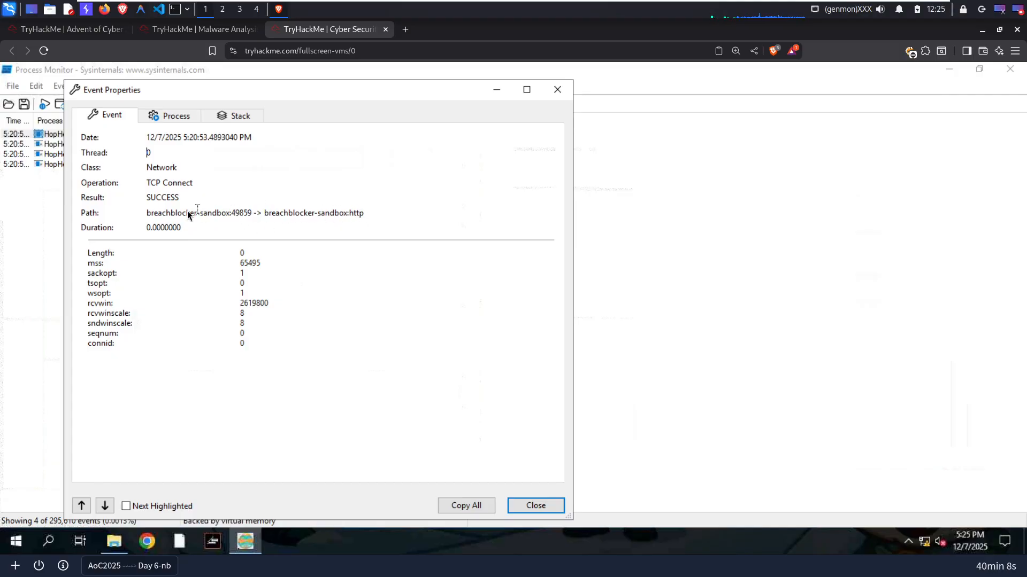
pyautogui.doubleClick(238, 214)
pyautogui.doubleClick(352, 214)
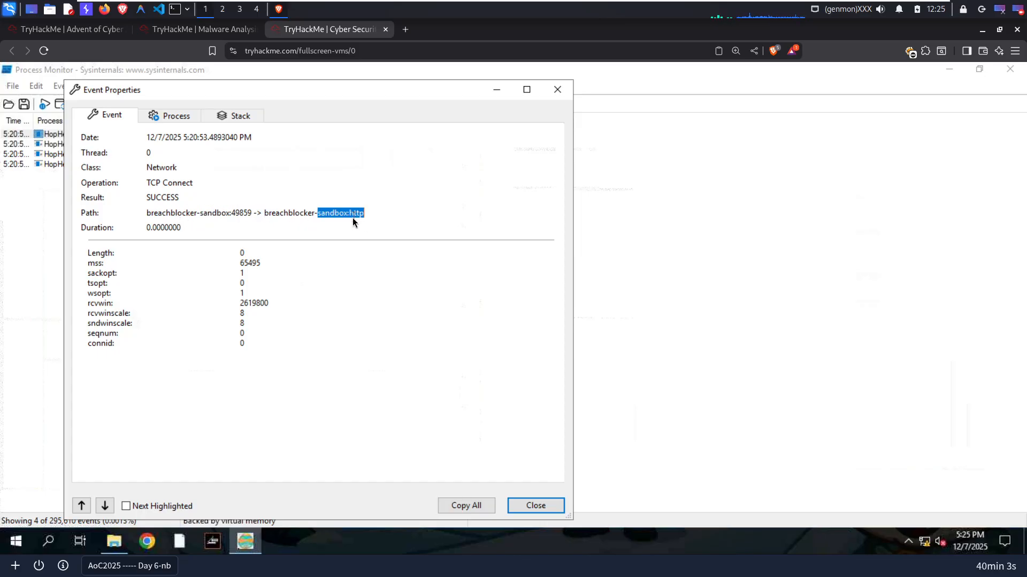
pyautogui.click(177, 117)
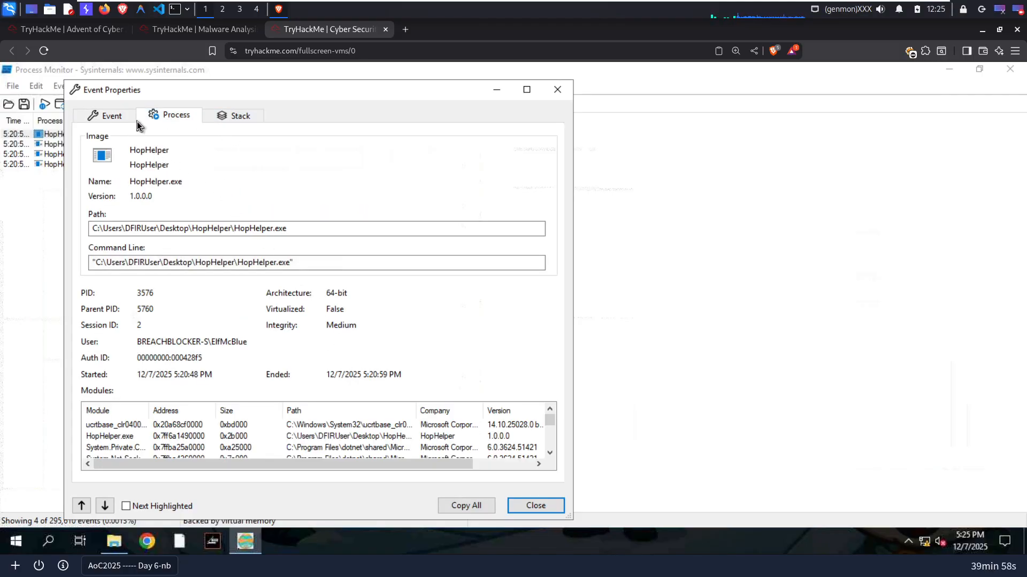
pyautogui.click(109, 115)
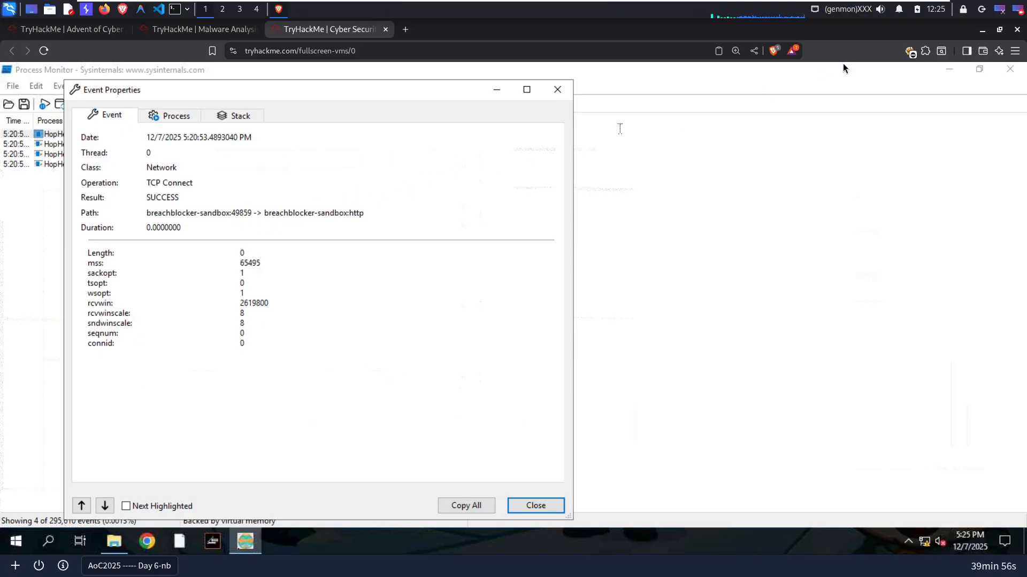
# - Check the hostname shown on the virtual machine's desktop, moving the HopHelper folder window aside, and return to Process Monitor
pyautogui.click(957, 77)
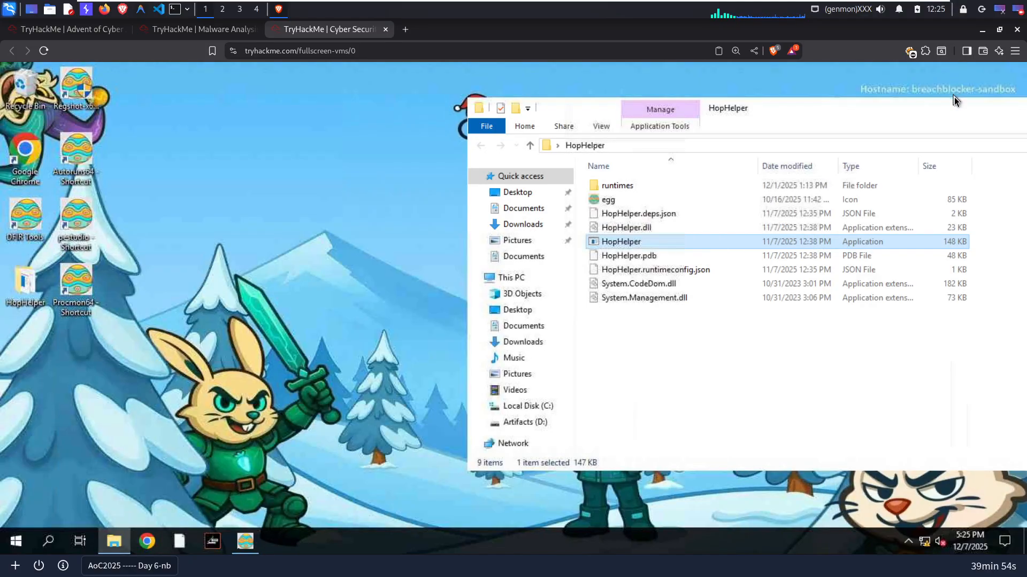
pyautogui.moveTo(780, 140); pyautogui.dragTo(745, 165)
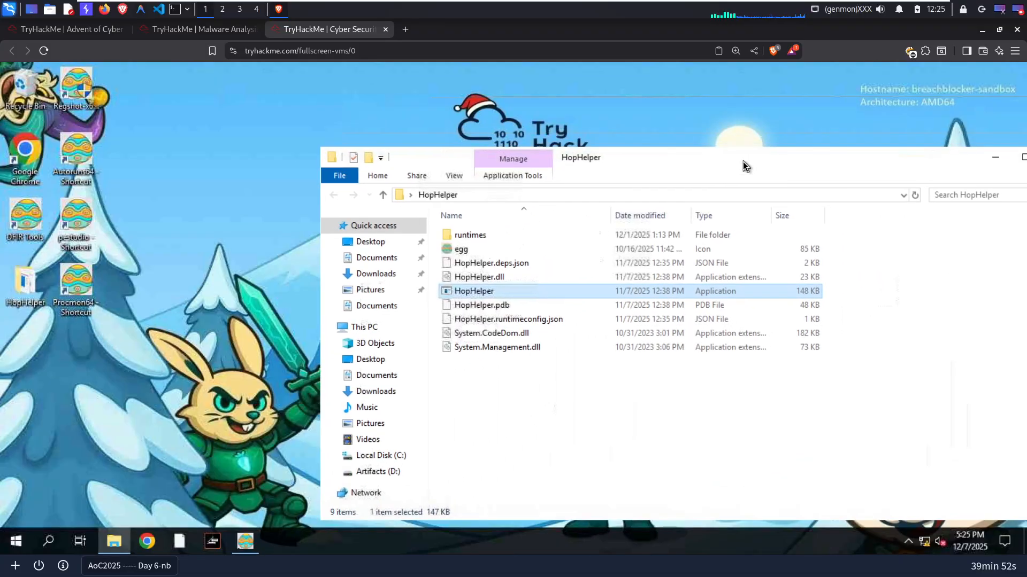
pyautogui.moveTo(1016, 91); pyautogui.dragTo(901, 88)
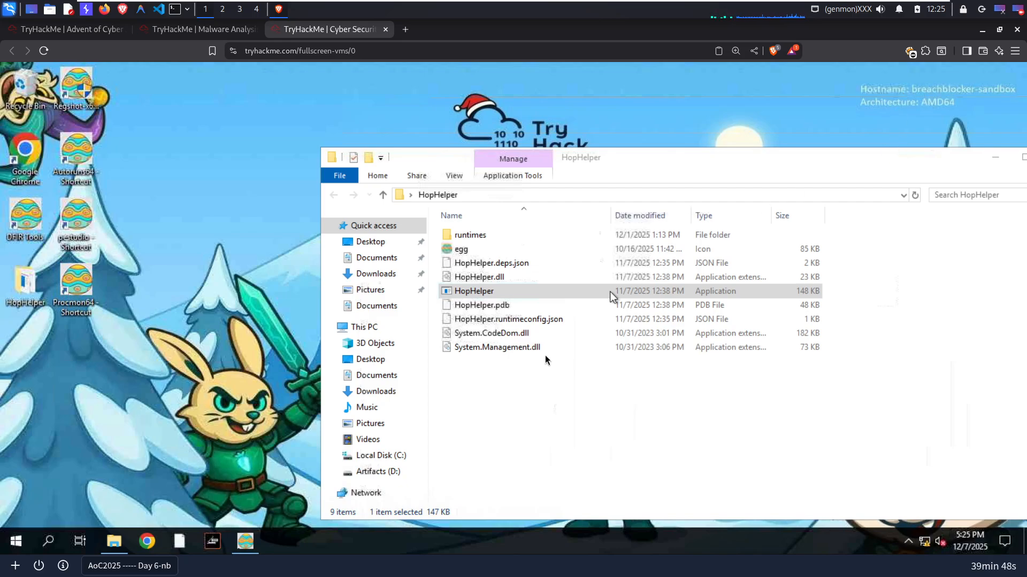
pyautogui.click(243, 557)
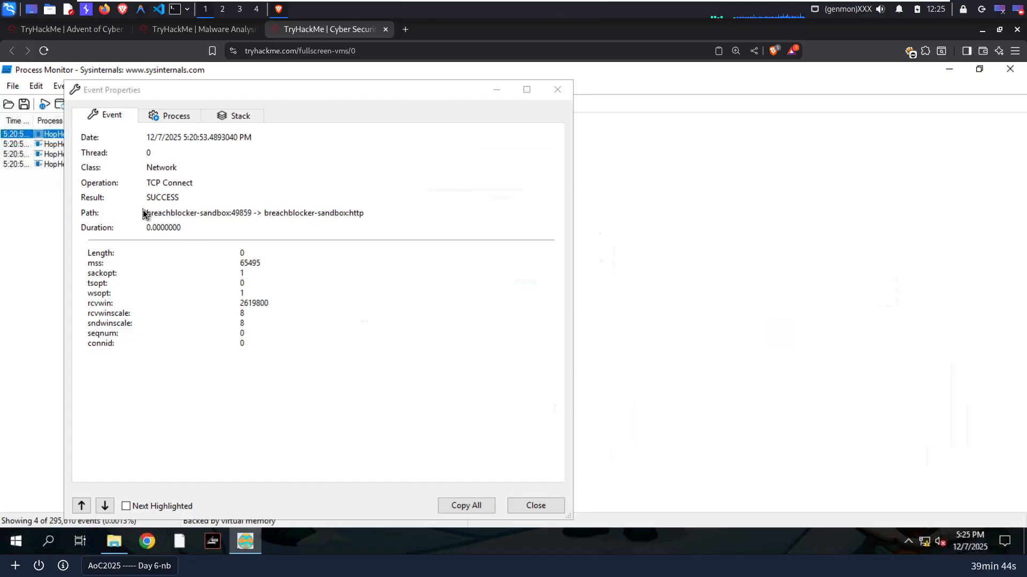
# - Examine the TCP Connect event's path and call stack, and close the event's properties
pyautogui.click(181, 213)
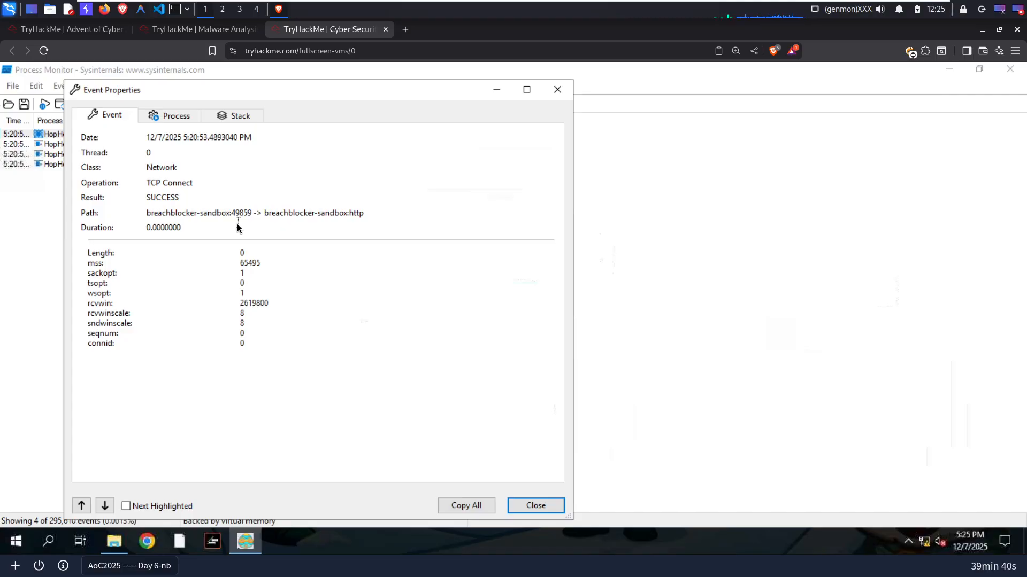
pyautogui.click(239, 117)
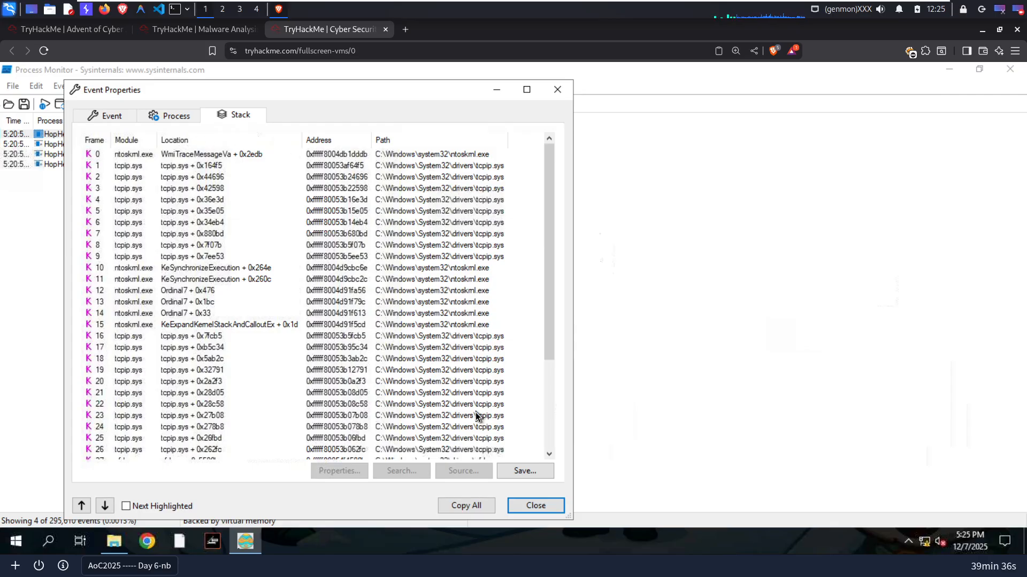
pyautogui.scroll(-4, 198, 355)
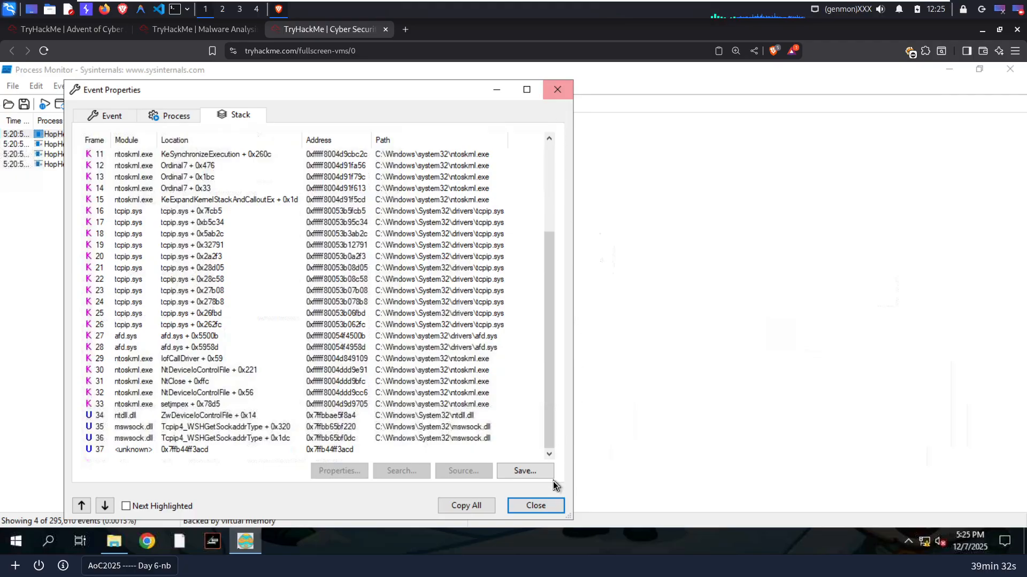
pyautogui.click(534, 505)
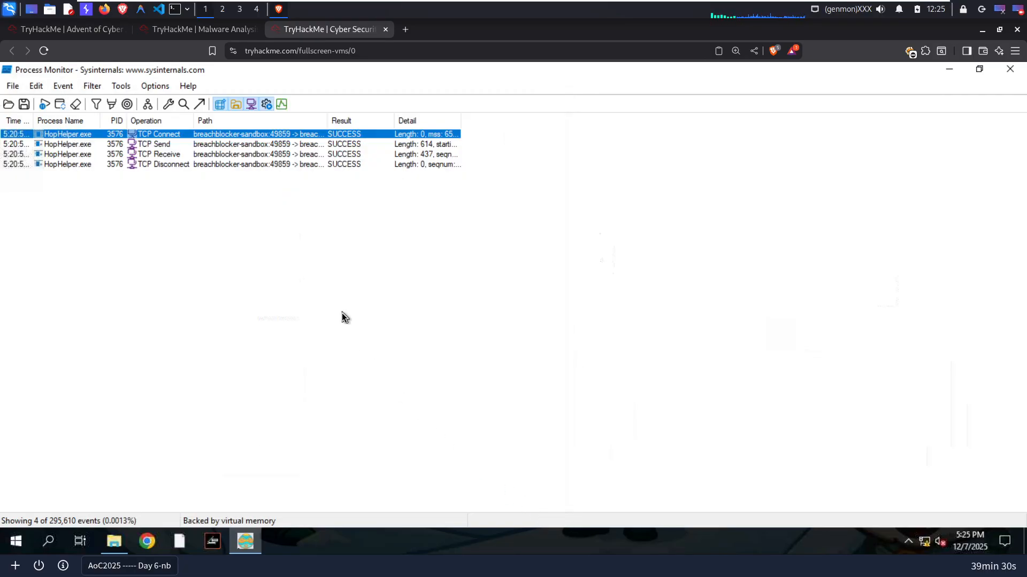
# - Read the room's network protocol question, and reopen the TCP Connect event's general details to check the destination's protocol
pyautogui.click(185, 30)
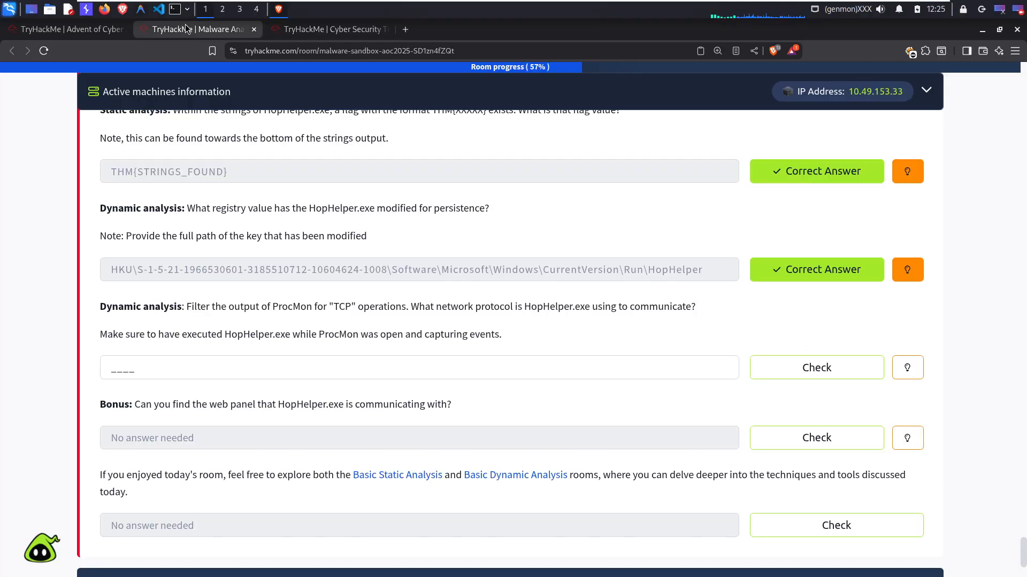
pyautogui.click(305, 34)
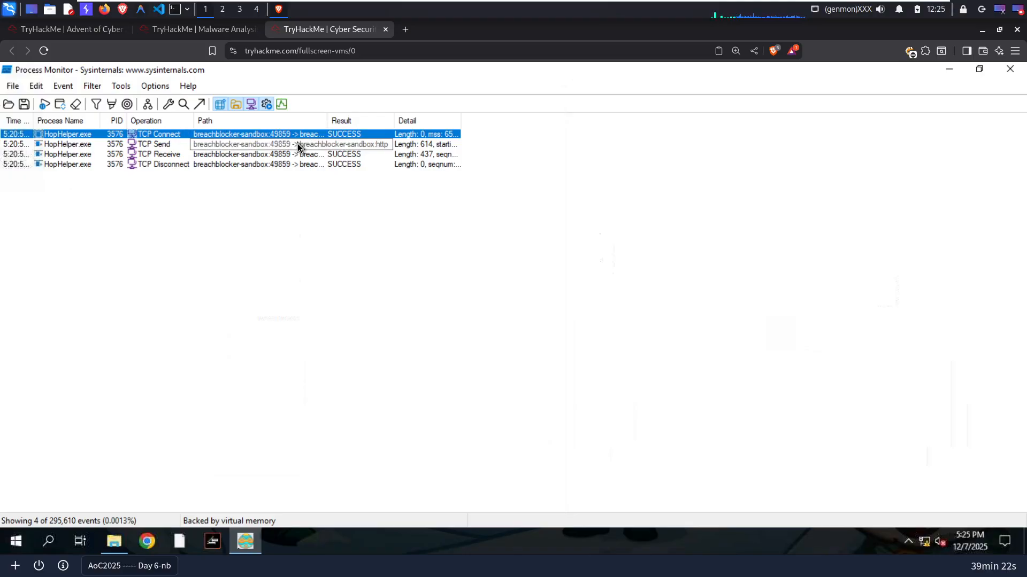
pyautogui.click(248, 273)
pyautogui.click(197, 134)
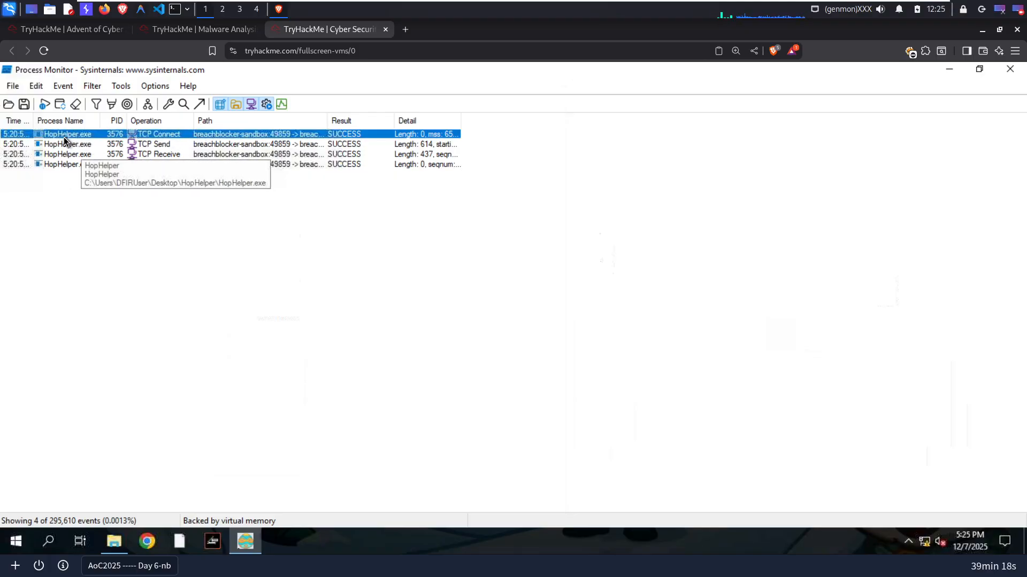
pyautogui.doubleClick(85, 136)
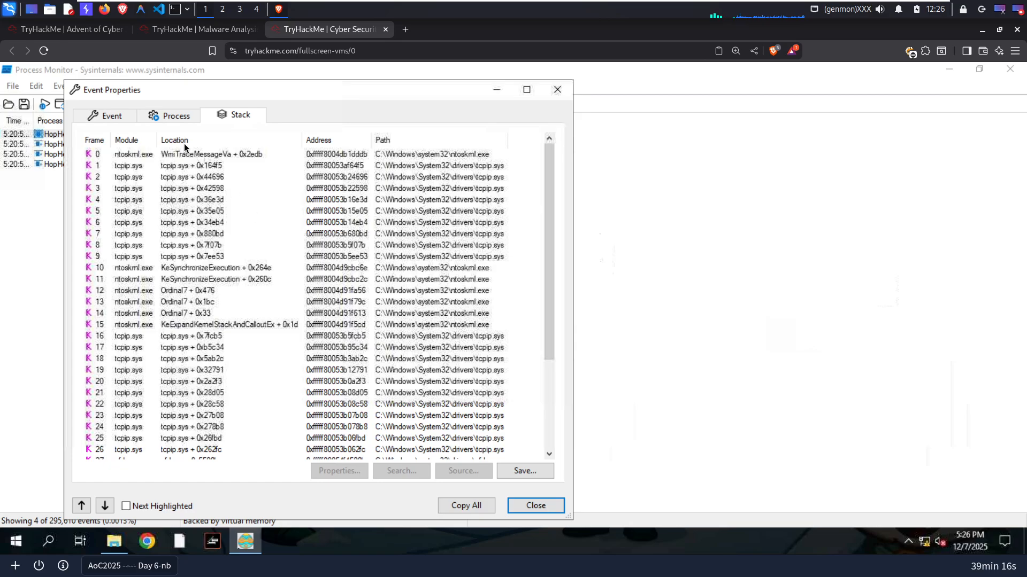
pyautogui.click(113, 117)
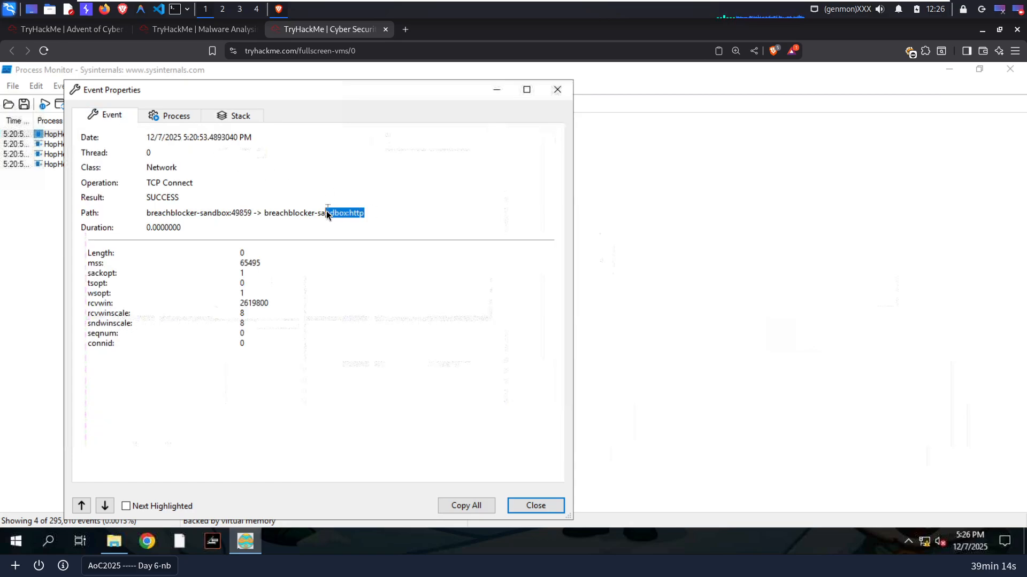
# - Submit "http" as the answer to the room's question about HopHelper.exe's network protocol
pyautogui.click(168, 30)
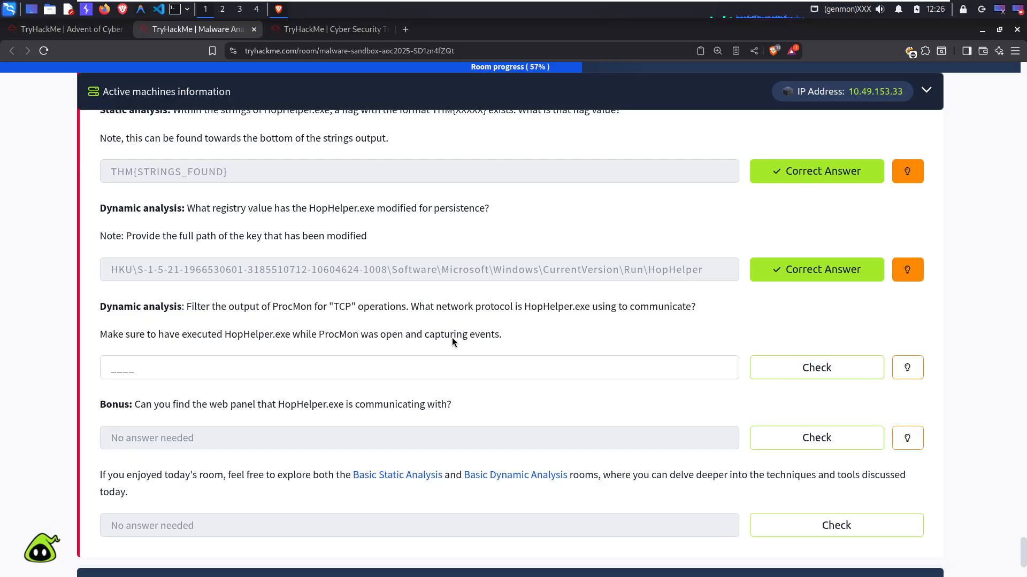
pyautogui.write('http')
pyautogui.press('Return')
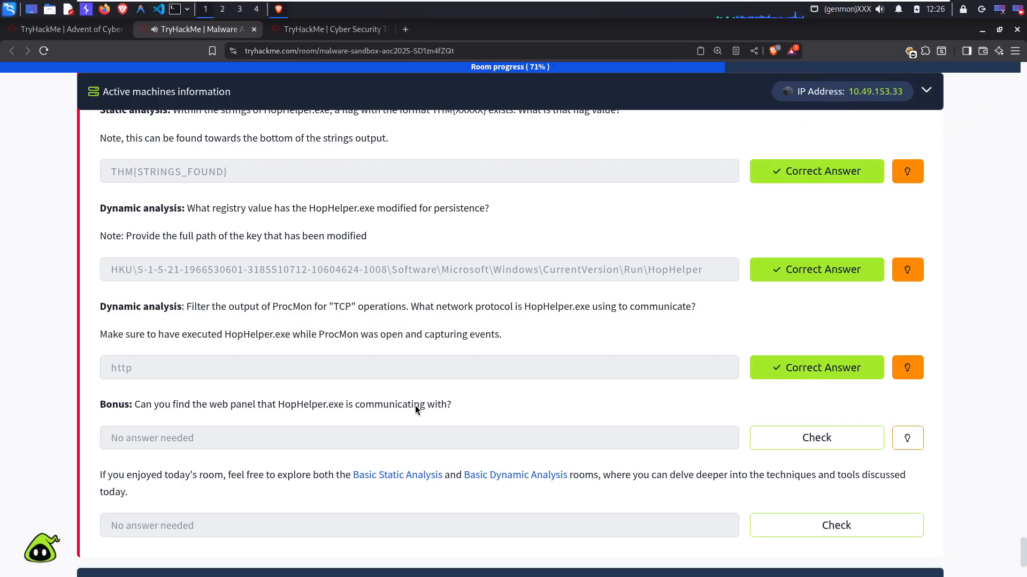
# - Return to the virtual machine and highlight the destination breachblocker-sandbox:http in the TCP Connect event's path
pyautogui.click(312, 31)
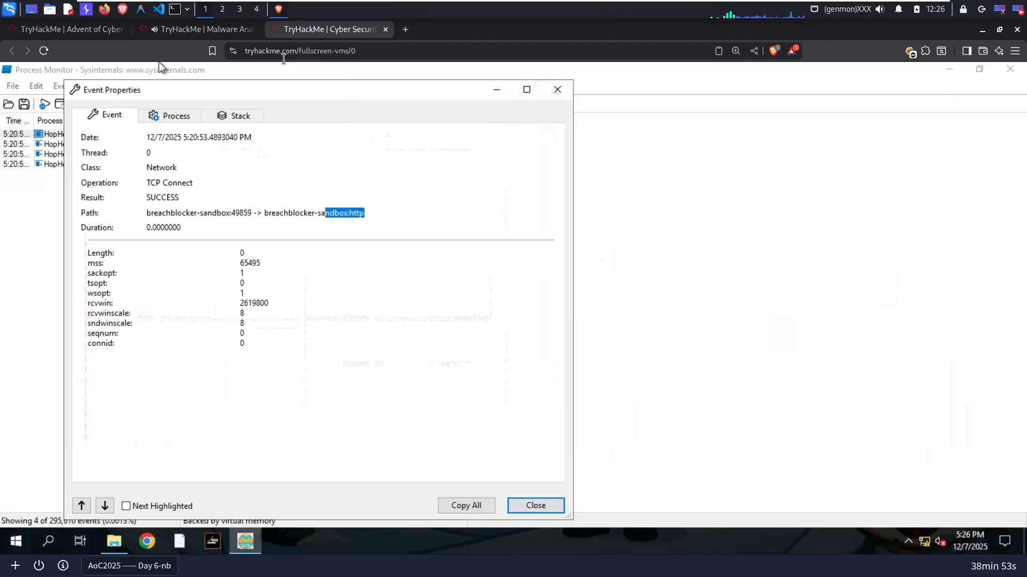
pyautogui.click(383, 213)
pyautogui.moveTo(374, 212); pyautogui.dragTo(265, 213)
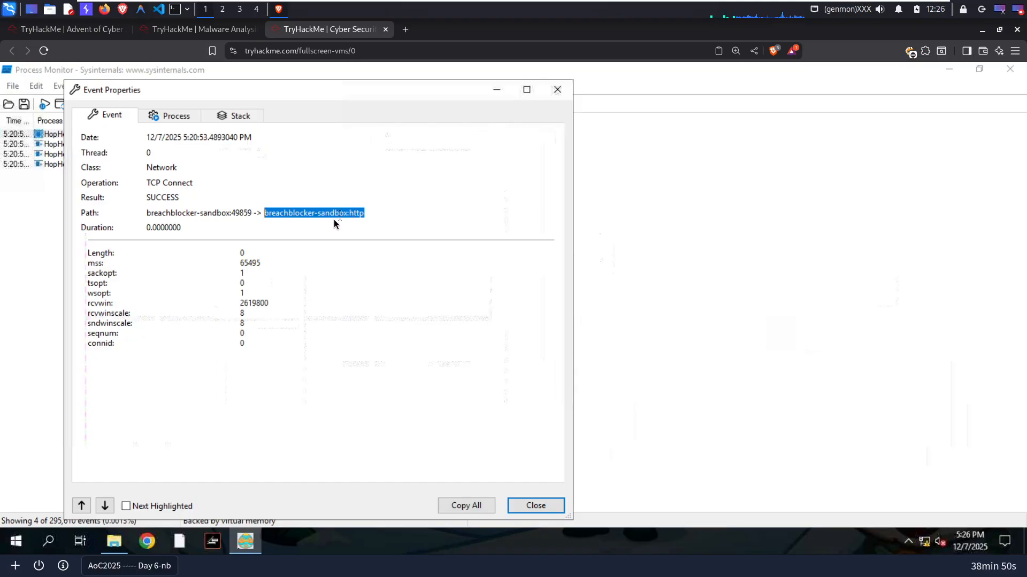
# - Try to open 127.0.0.1:80 in a new tab of the host's browser
pyautogui.click(404, 31)
pyautogui.write('12')
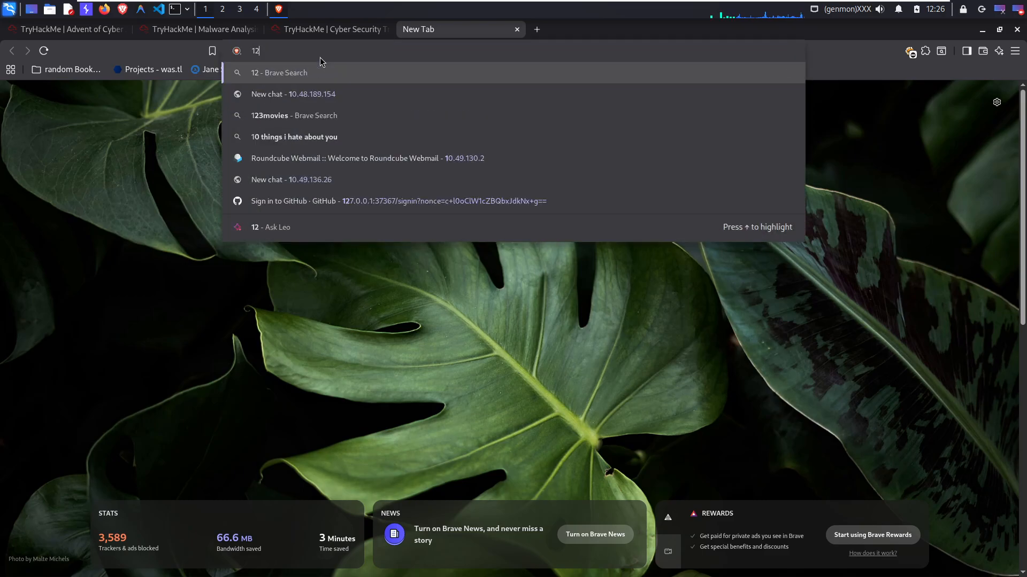
pyautogui.write('7.0.0.1')
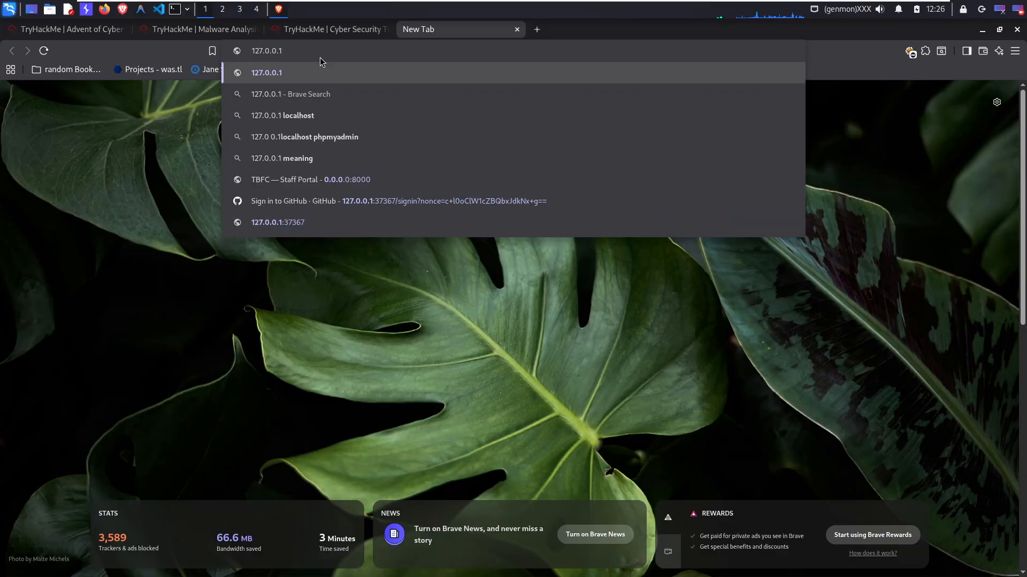
pyautogui.write(':80')
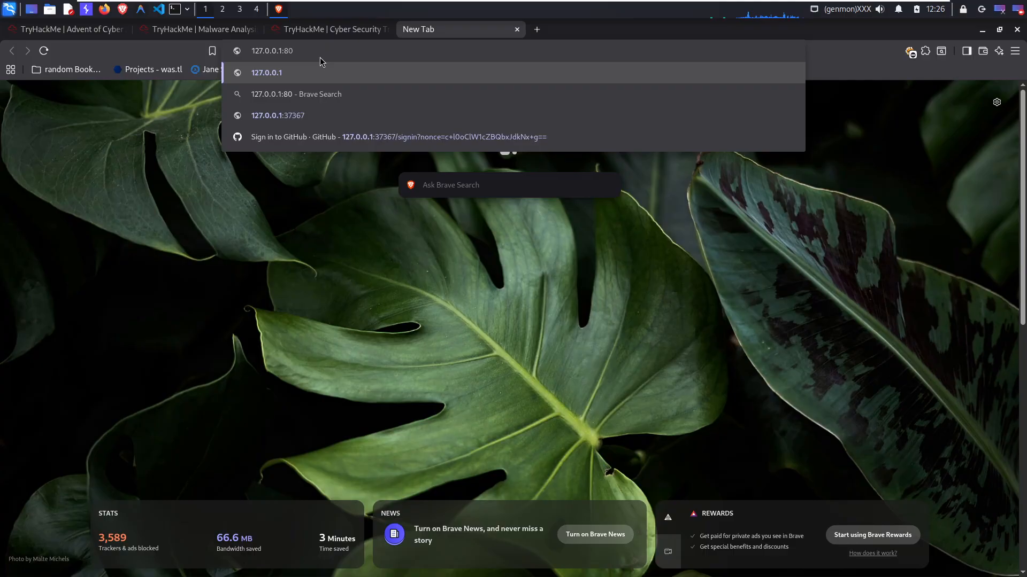
pyautogui.press('Return')
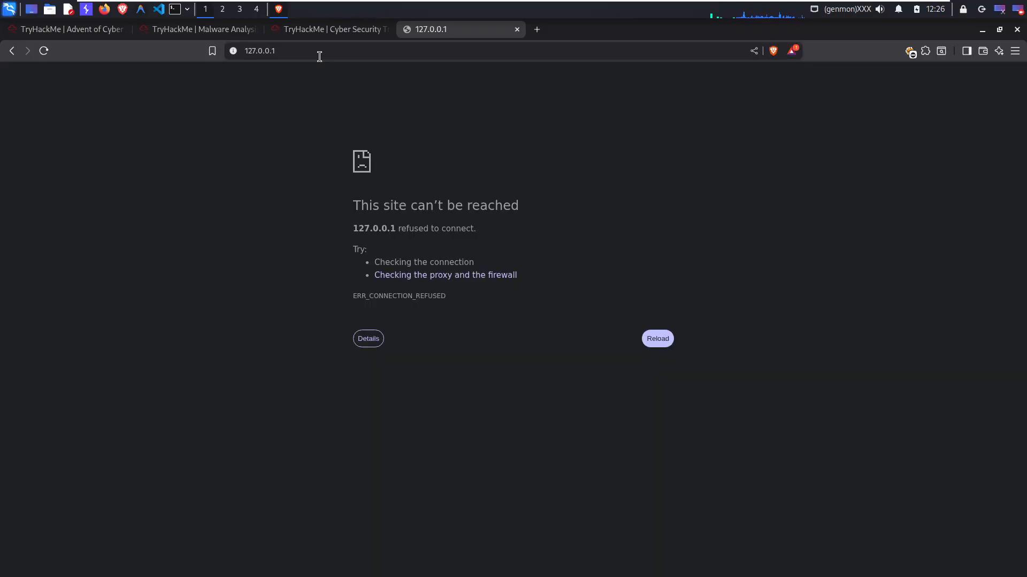
# - Retry loading 127.0.0.1 in the host's browser and close that tab to return to the virtual machine
pyautogui.click(303, 51)
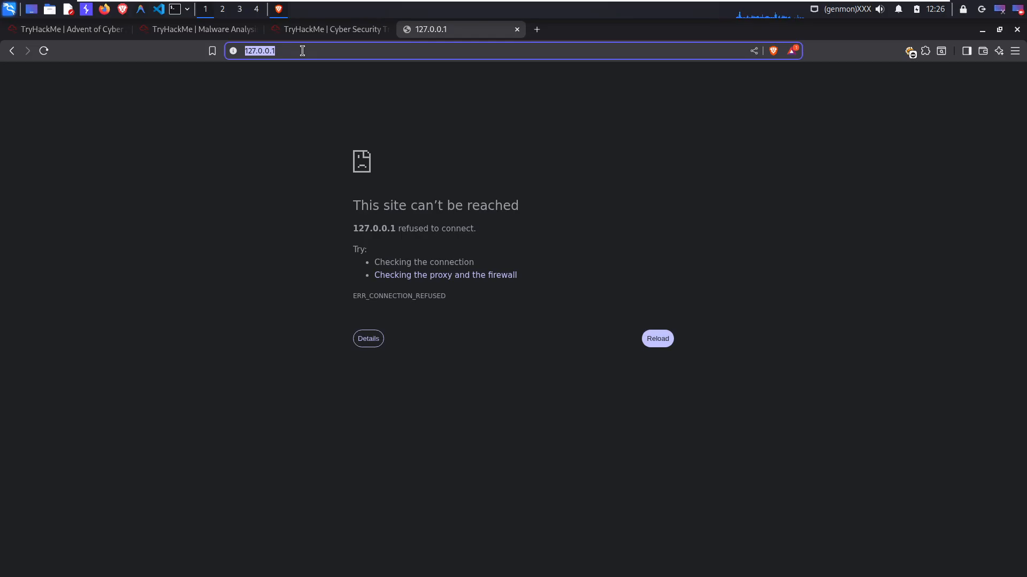
pyautogui.press('Return')
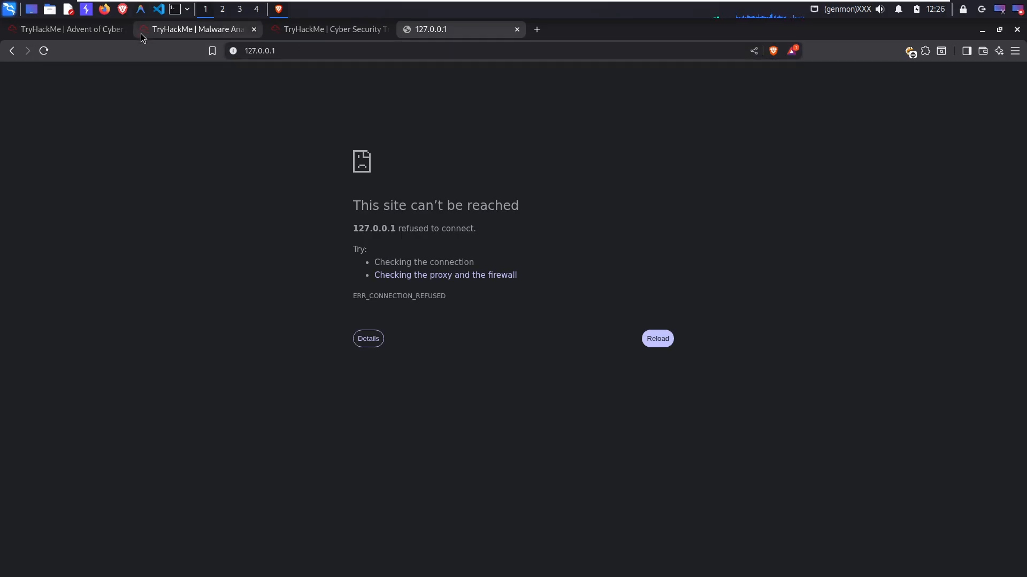
pyautogui.click(45, 52)
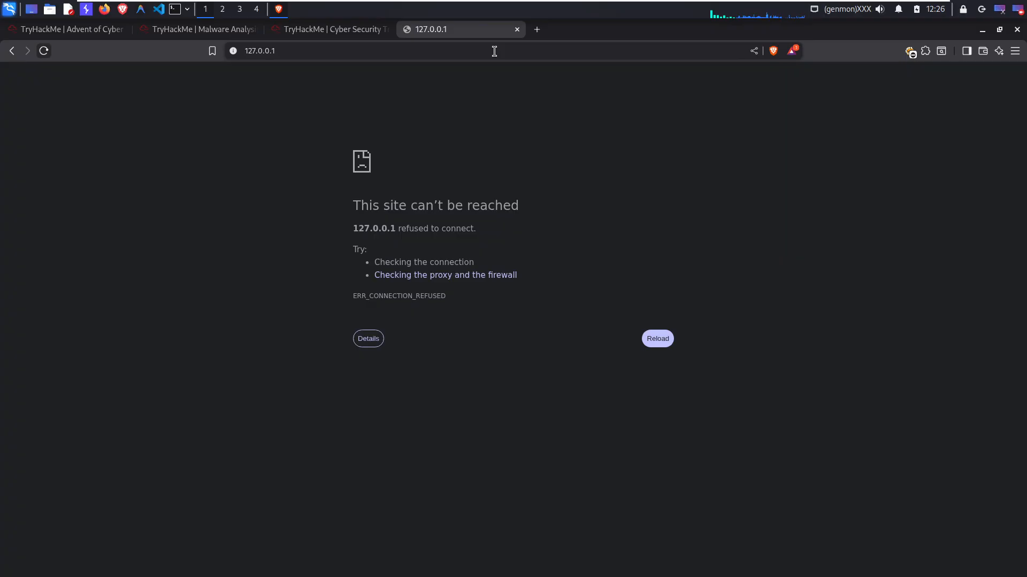
pyautogui.click(517, 30)
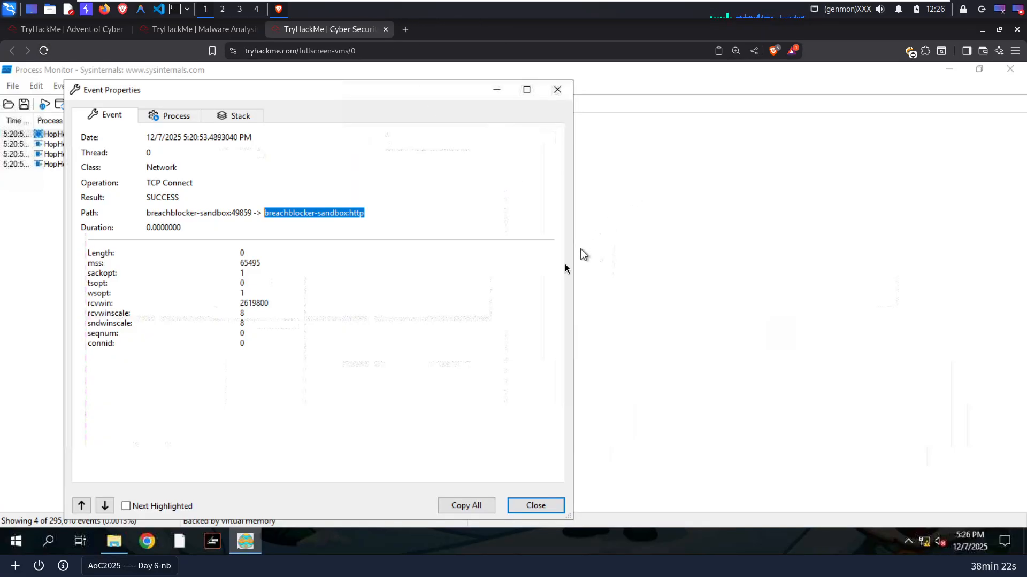
# - Open 127.0.0.1:80 in Chrome inside the virtual machine
pyautogui.click(153, 551)
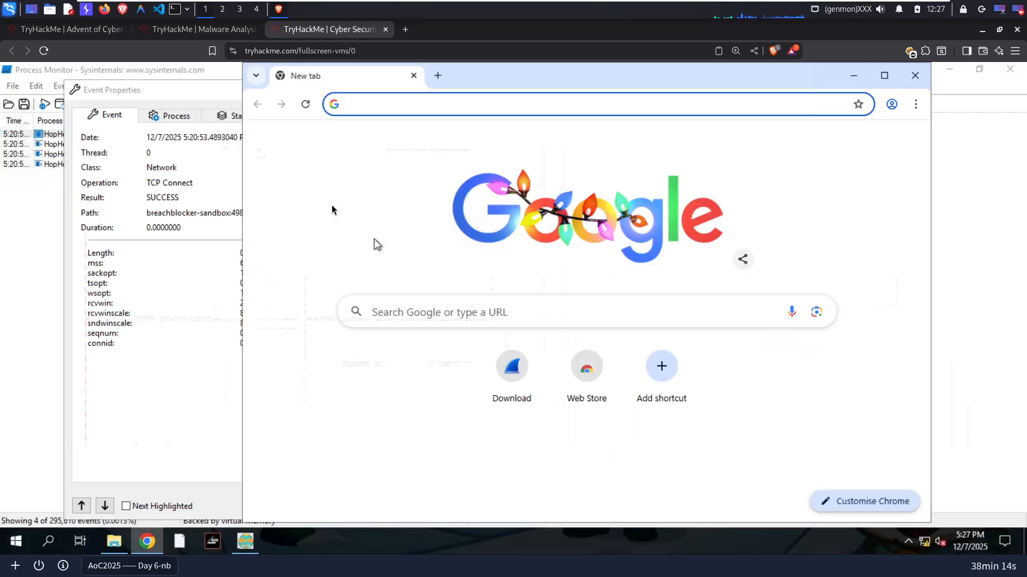
pyautogui.click(367, 110)
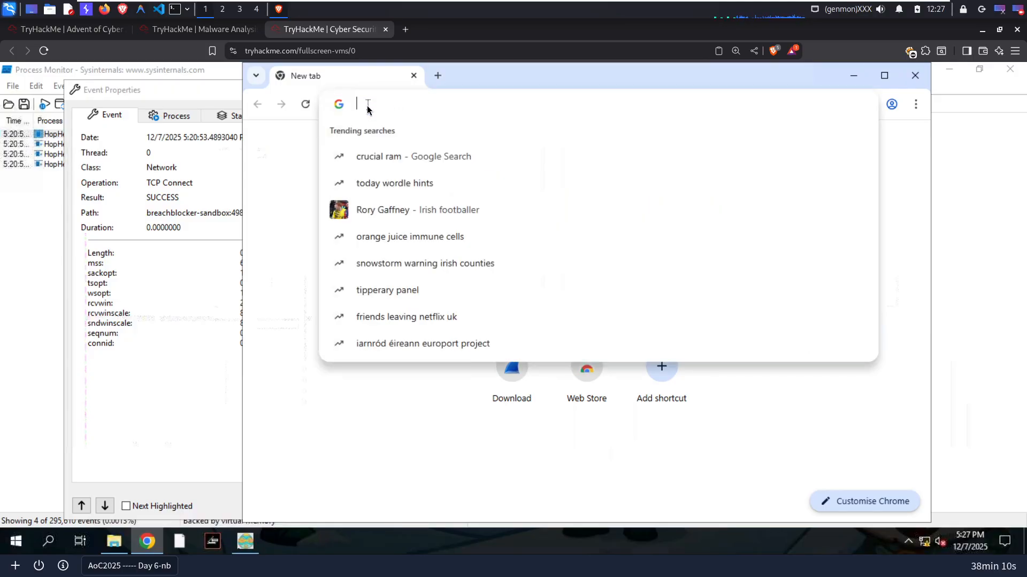
pyautogui.write('127.')
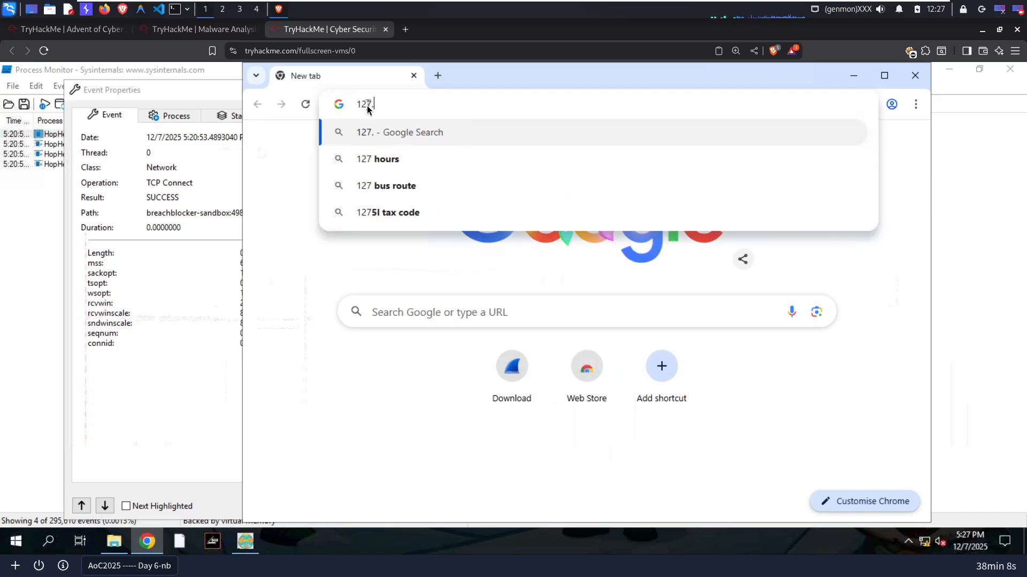
pyautogui.write('0.0.')
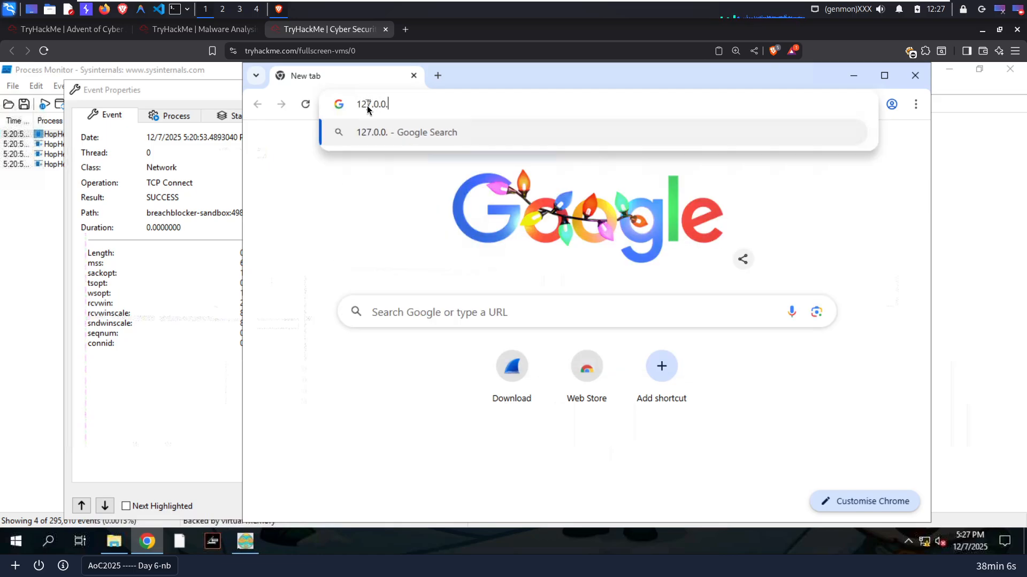
pyautogui.write('1:80')
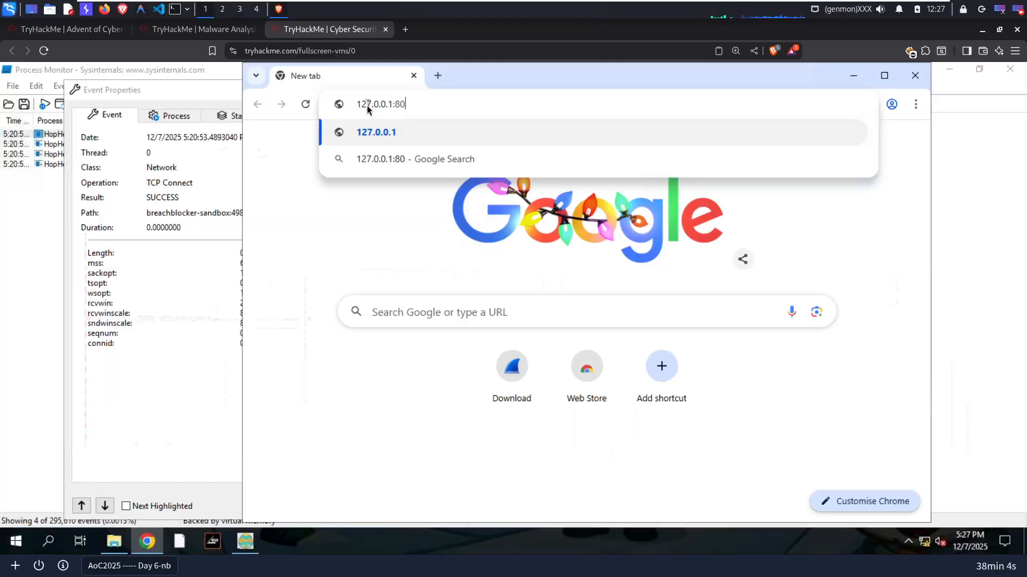
pyautogui.press('Return')
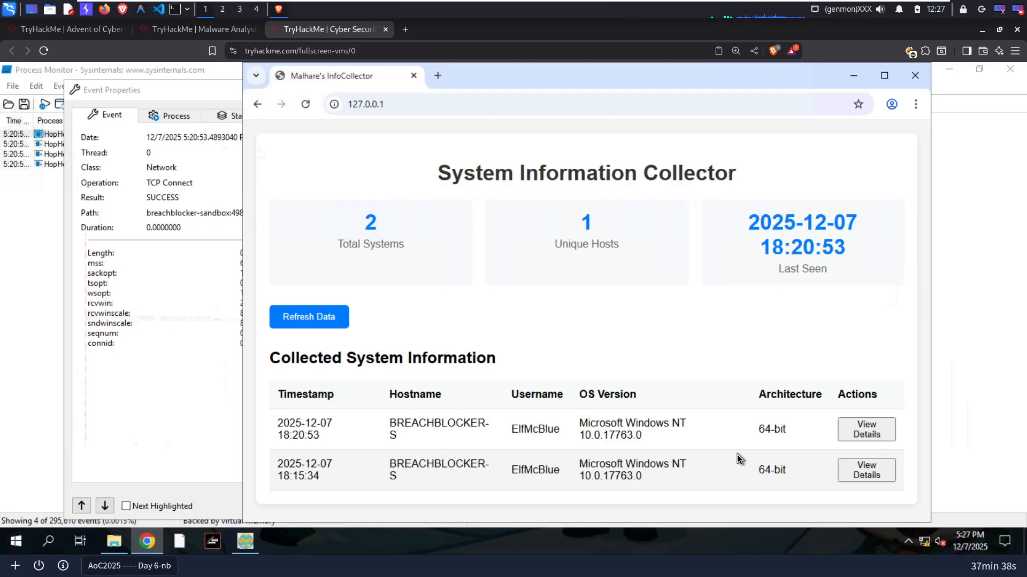
pyautogui.click(868, 434)
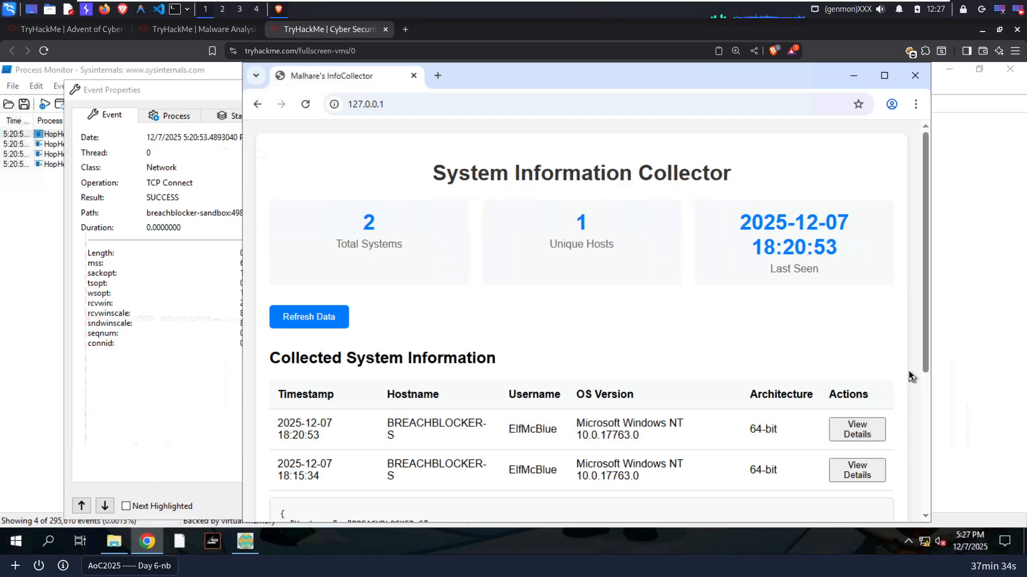
pyautogui.moveTo(928, 368); pyautogui.dragTo(926, 411)
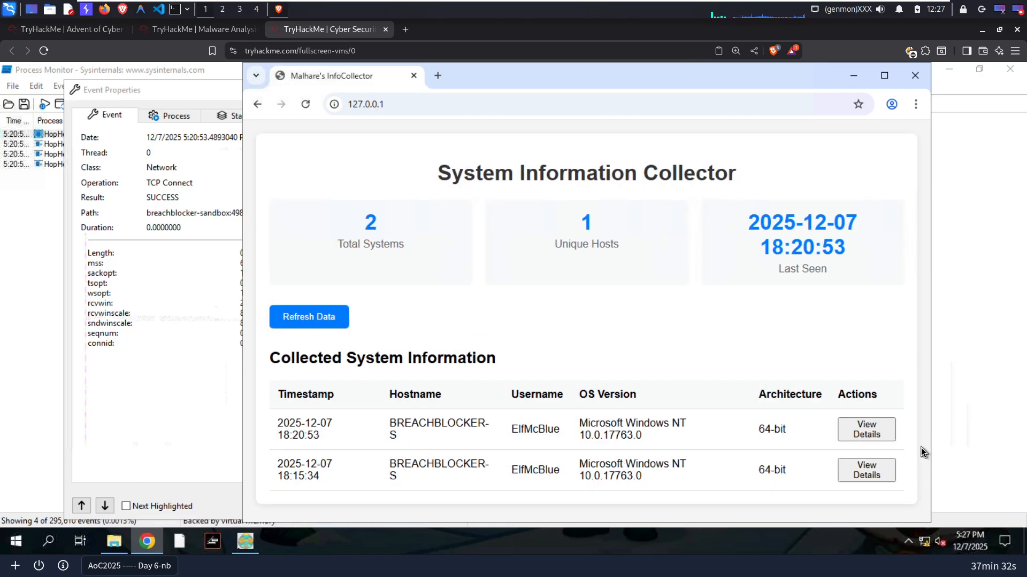
pyautogui.click(871, 436)
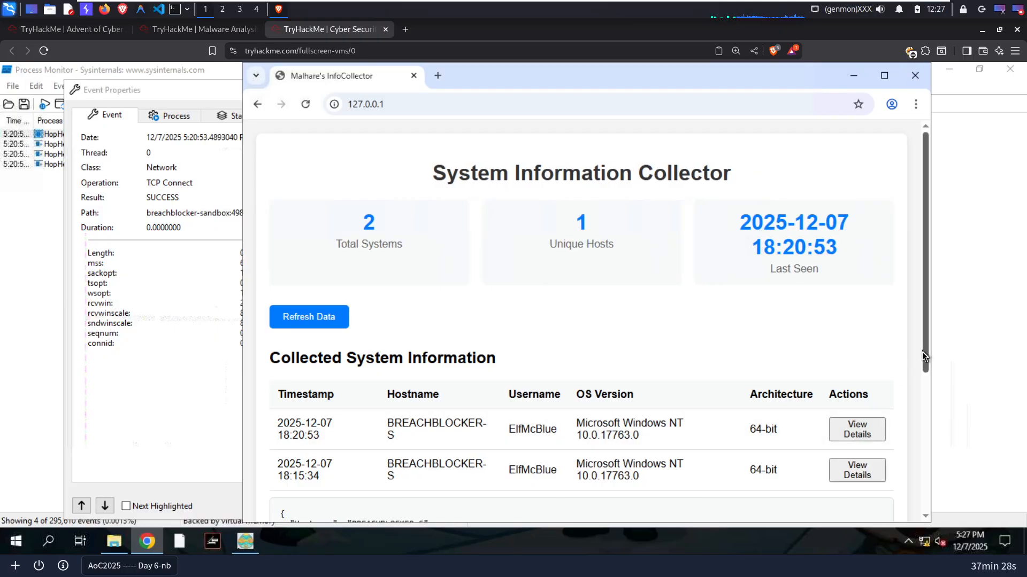
pyautogui.scroll(-1, 923, 364)
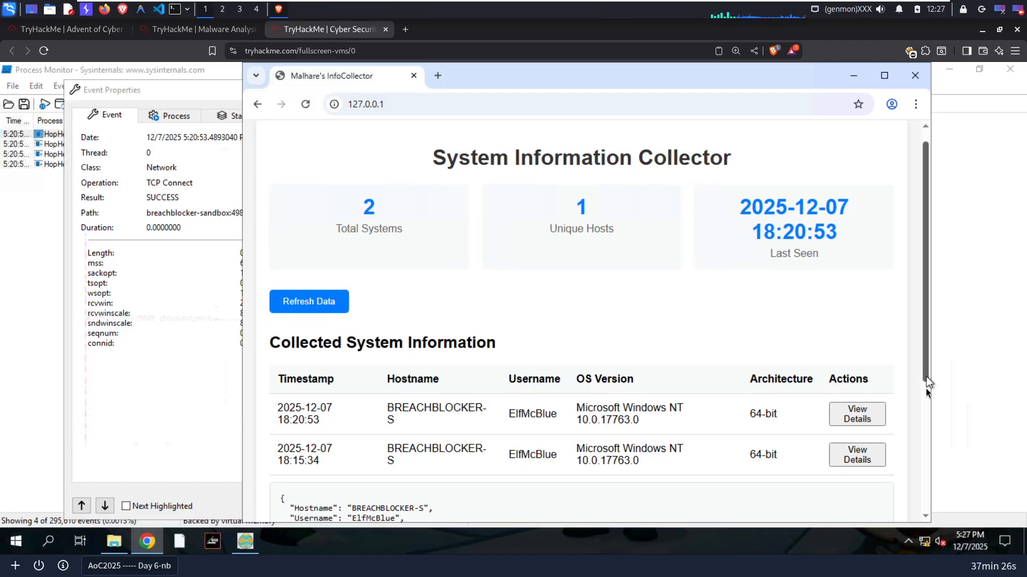
pyautogui.scroll(-3, 920, 481)
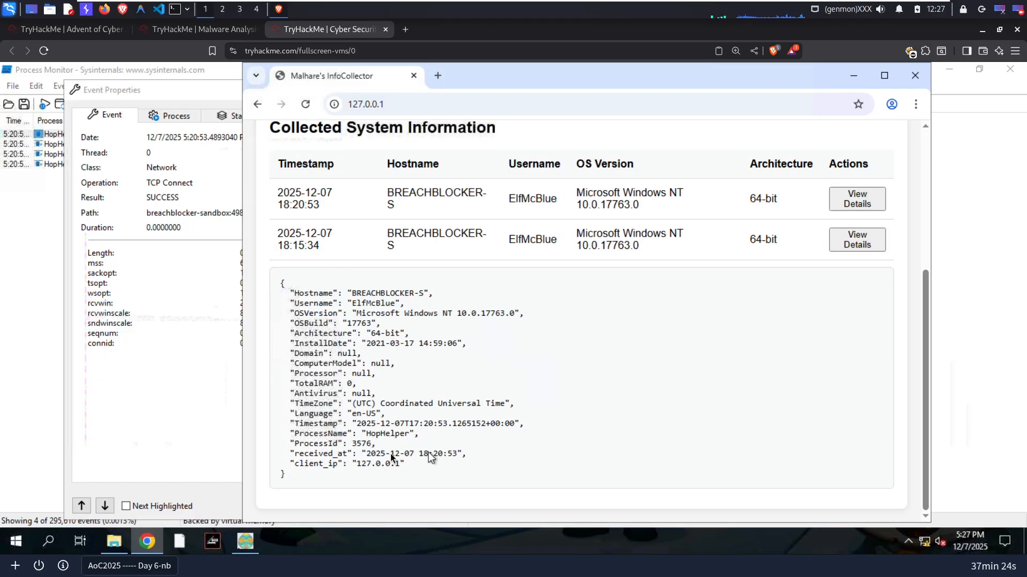
pyautogui.moveTo(348, 293)
pyautogui.mouseDown()
pyautogui.moveTo(376, 308)
pyautogui.moveTo(354, 306)
pyautogui.moveTo(405, 304)
pyautogui.moveTo(353, 304)
pyautogui.mouseUp()
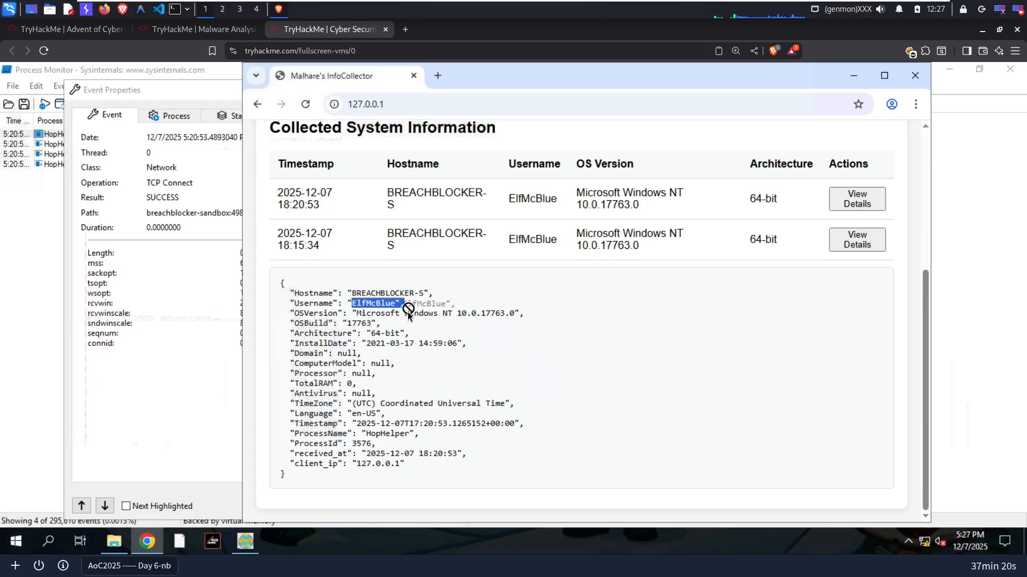
pyautogui.moveTo(356, 364); pyautogui.dragTo(390, 404)
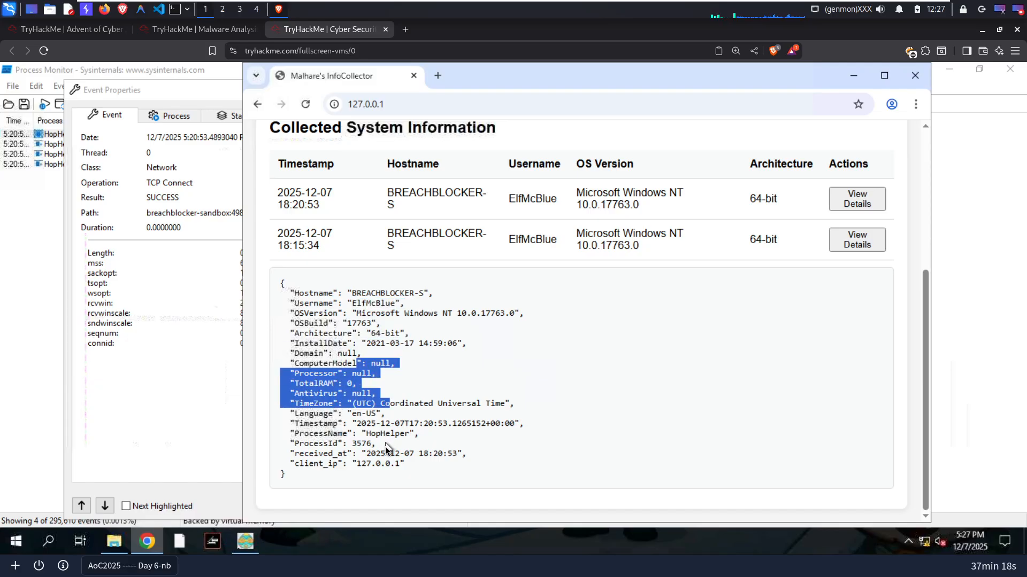
pyautogui.moveTo(406, 464); pyautogui.dragTo(271, 282)
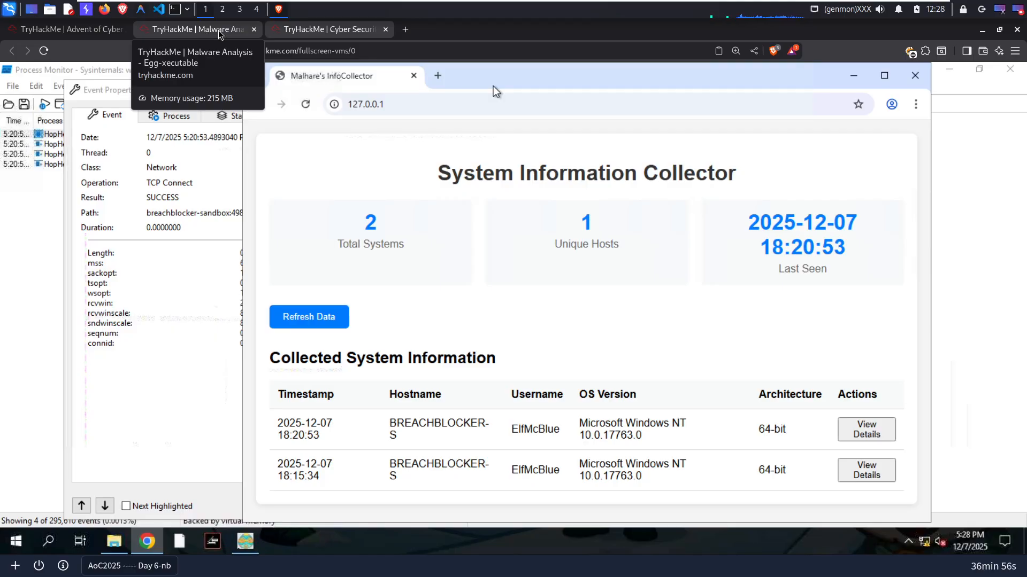
# - Return to the Malware Analysis room and mark the bonus web panel question and the final no-answer question as complete
pyautogui.hotkey('alt', 'Left')
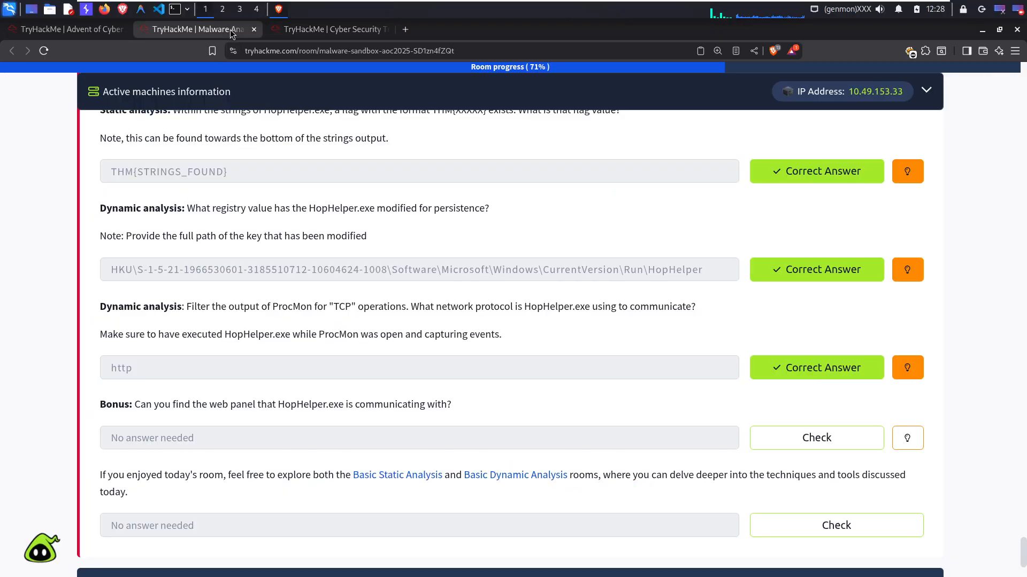
pyautogui.click(808, 438)
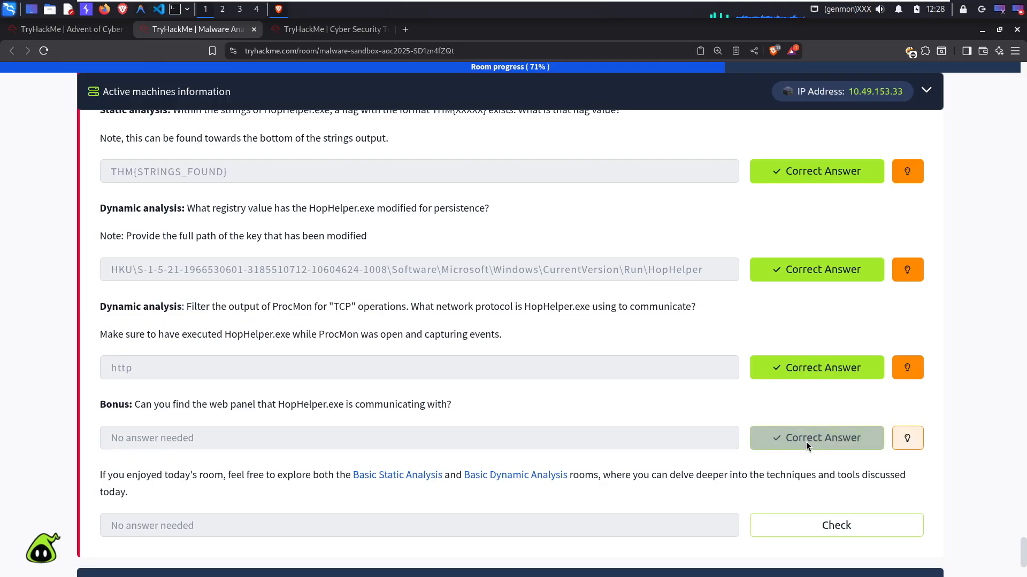
pyautogui.click(847, 526)
pyautogui.scroll(-2, 836, 516)
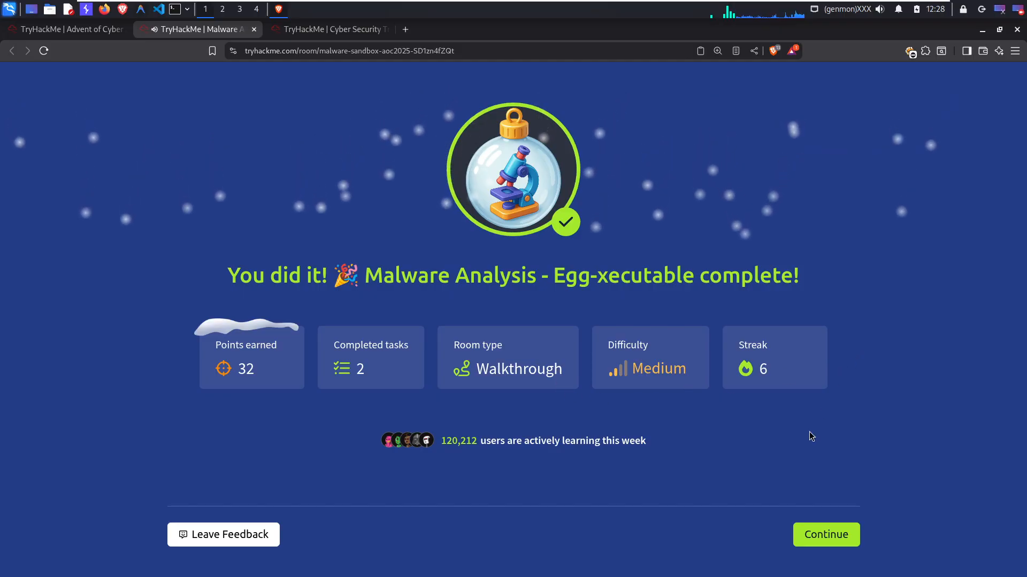
# - Continue from the room completion summary to the reward tickets page
pyautogui.click(834, 535)
pyautogui.click(824, 539)
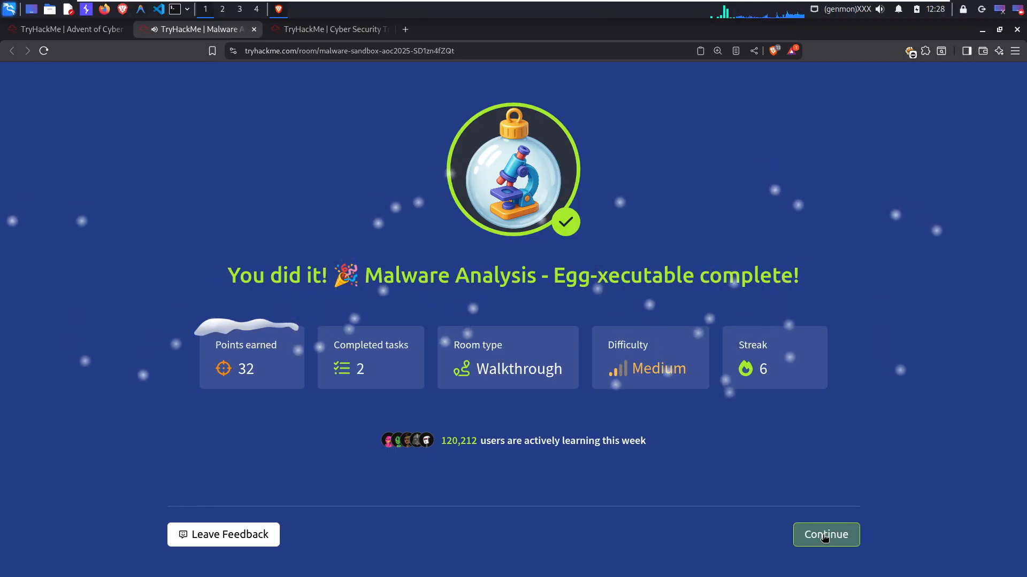
pyautogui.moveTo(597, 5)
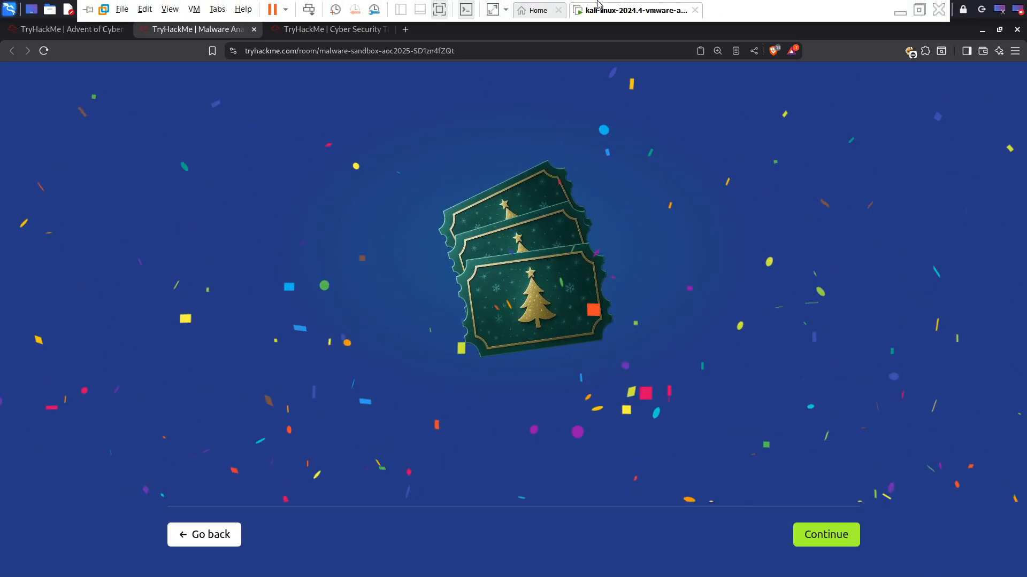